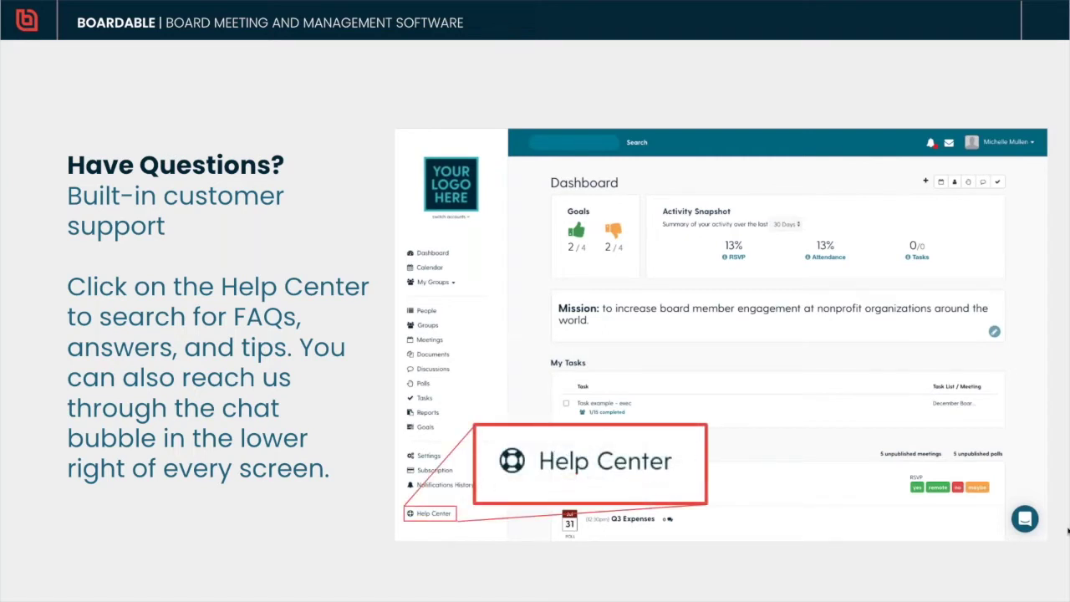
Step: Leave the slide presentation and bring up the Boardable dashboard in Chrome
click(1026, 519)
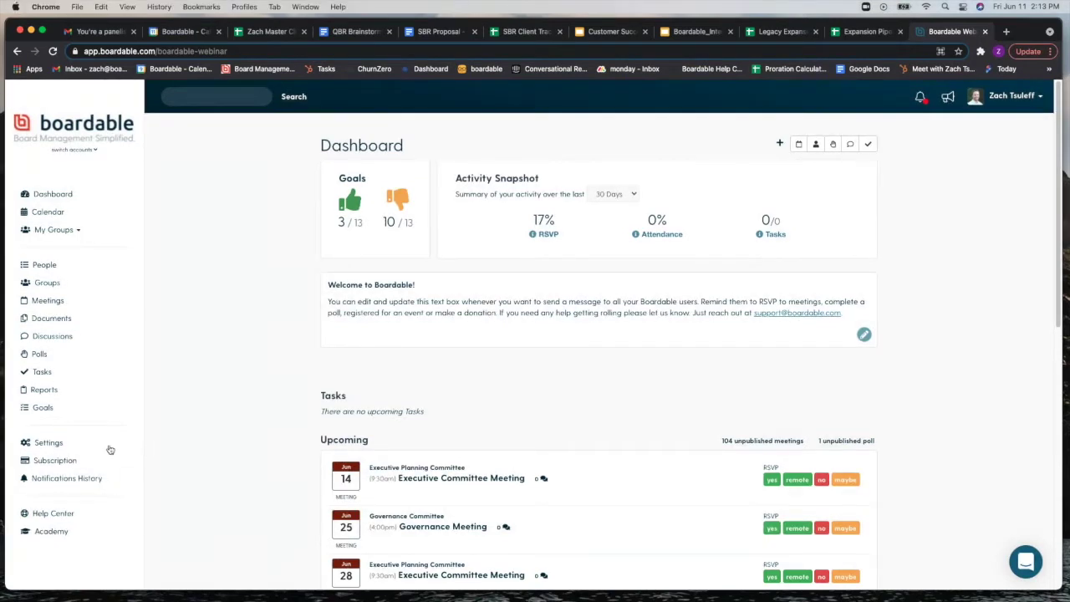
Step: Open Organization Settings from the sidebar's Settings link
click(73, 449)
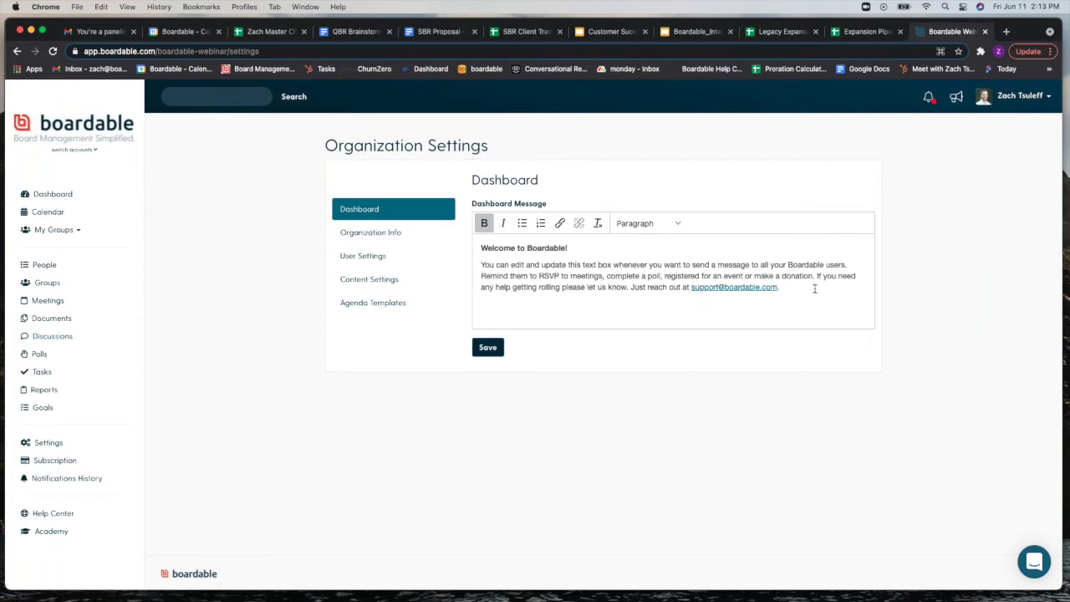
Step: Browse Organization Info, User Settings (timezone kept Eastern), Content Settings and Agenda Templates, then return to Dashboard
click(398, 239)
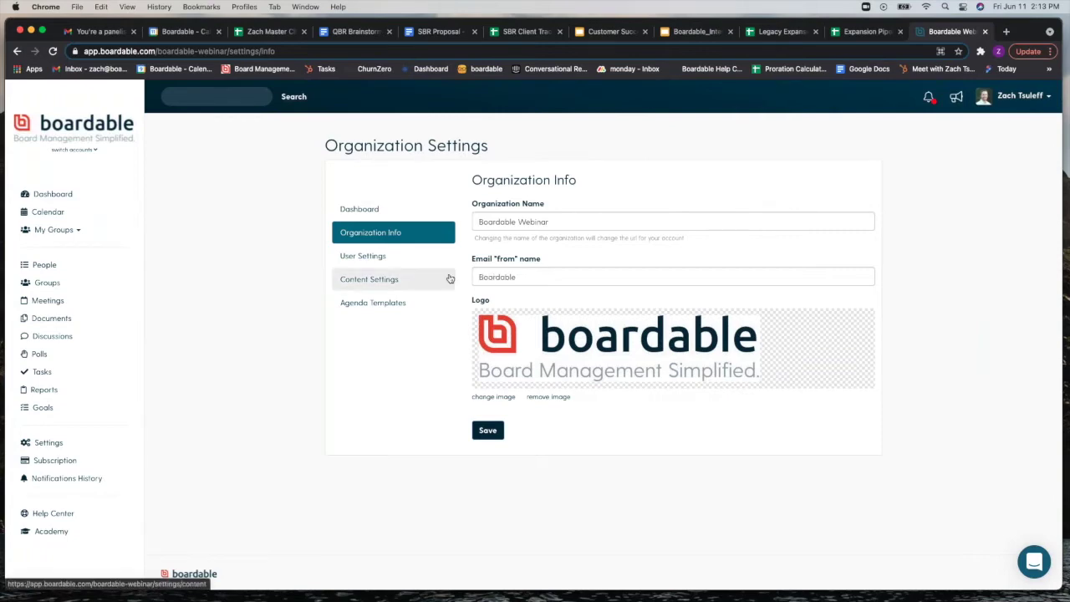
click(421, 265)
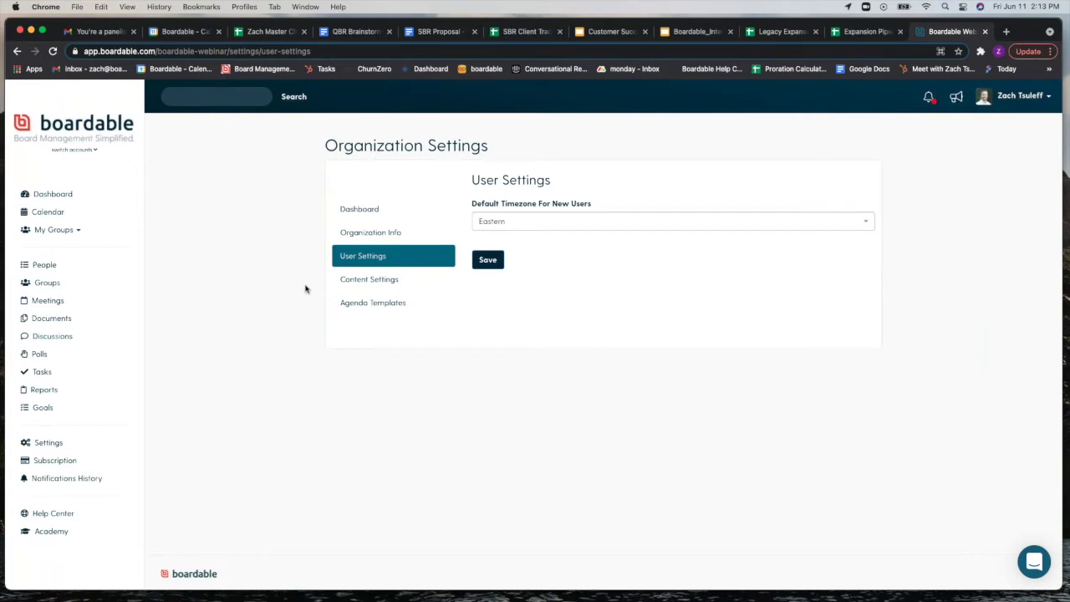
click(686, 224)
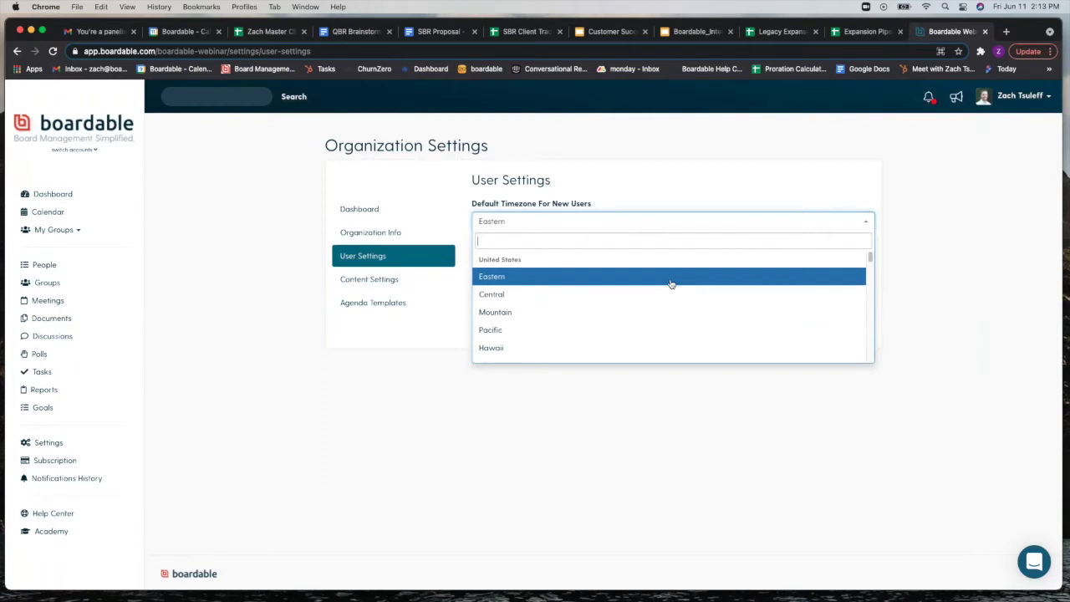
click(908, 265)
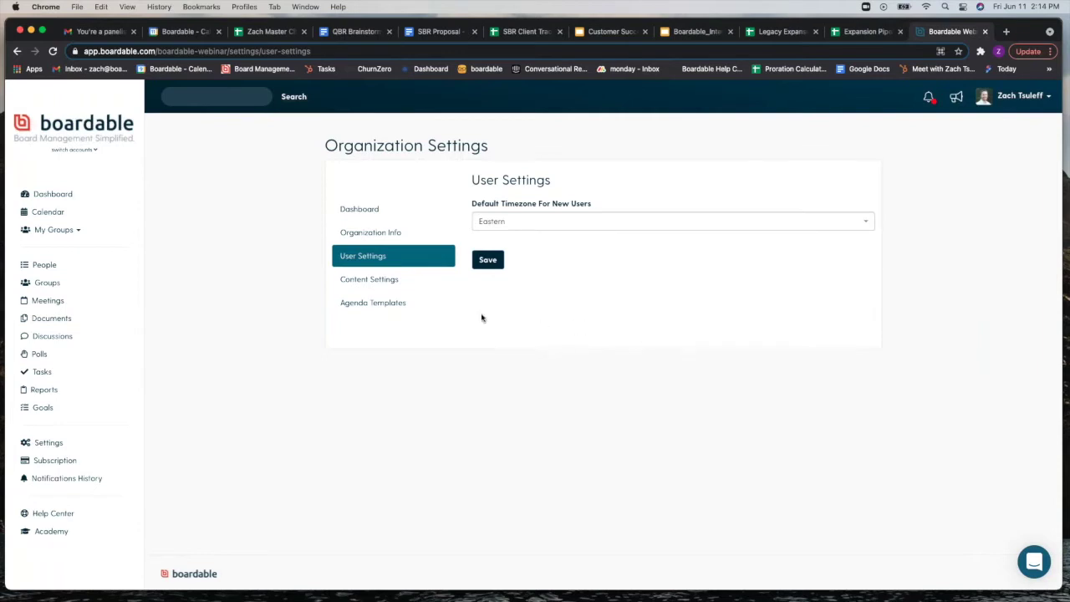
click(408, 285)
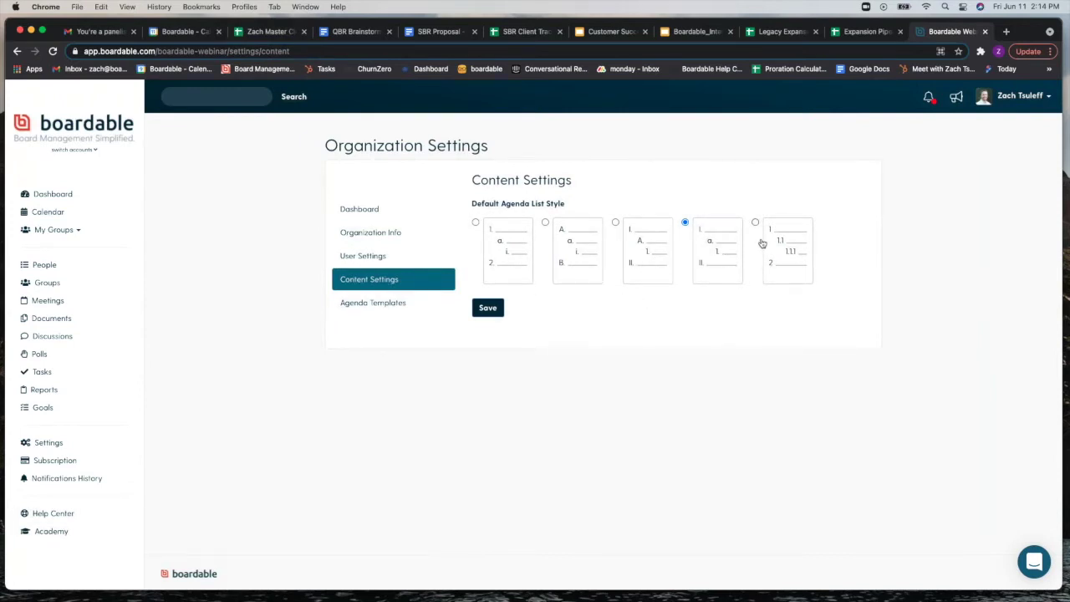
click(394, 310)
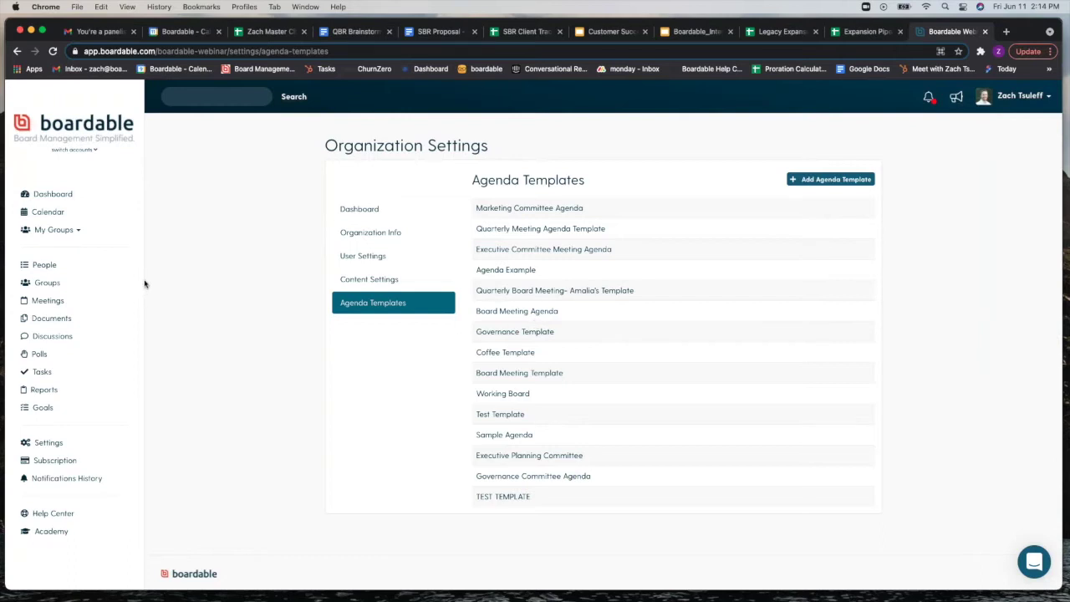
click(69, 194)
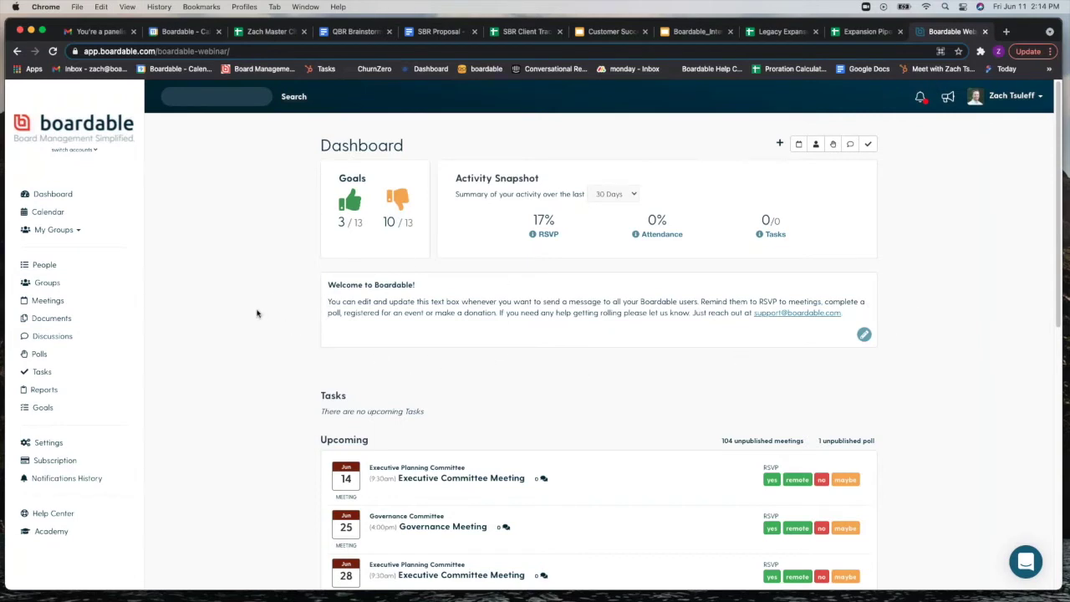
Step: Add a new person with first name, last name and e-mail, then return to People Directory
click(60, 272)
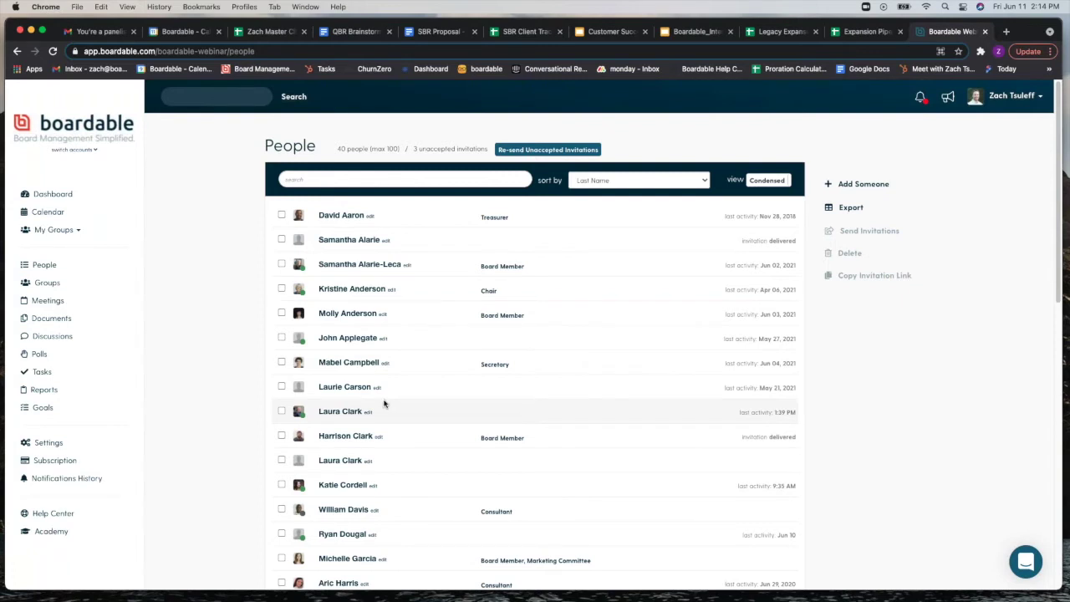
click(861, 184)
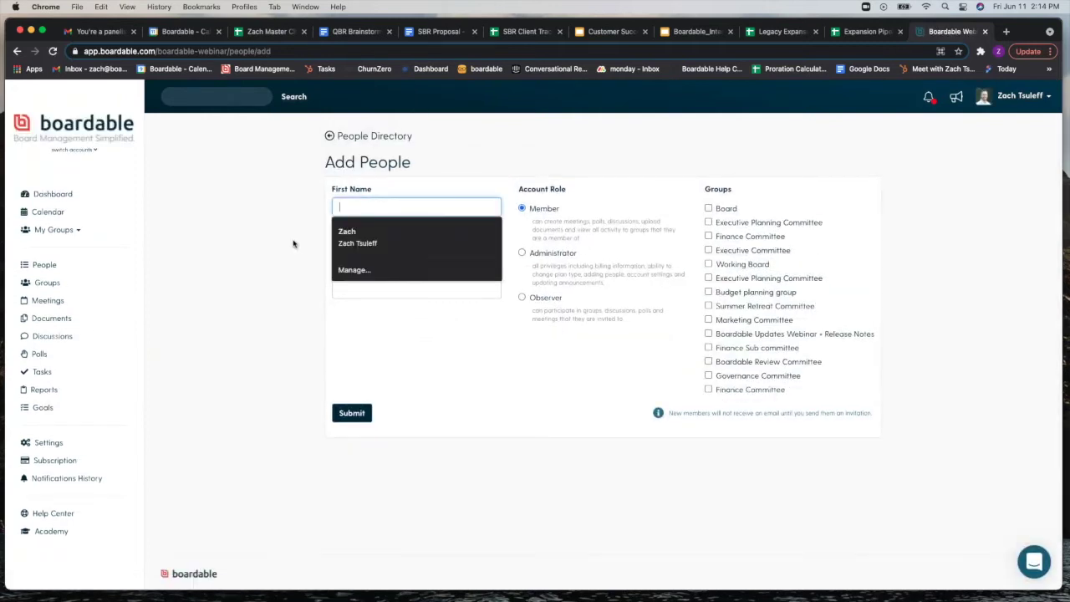
key(Tab)
key(Tab)
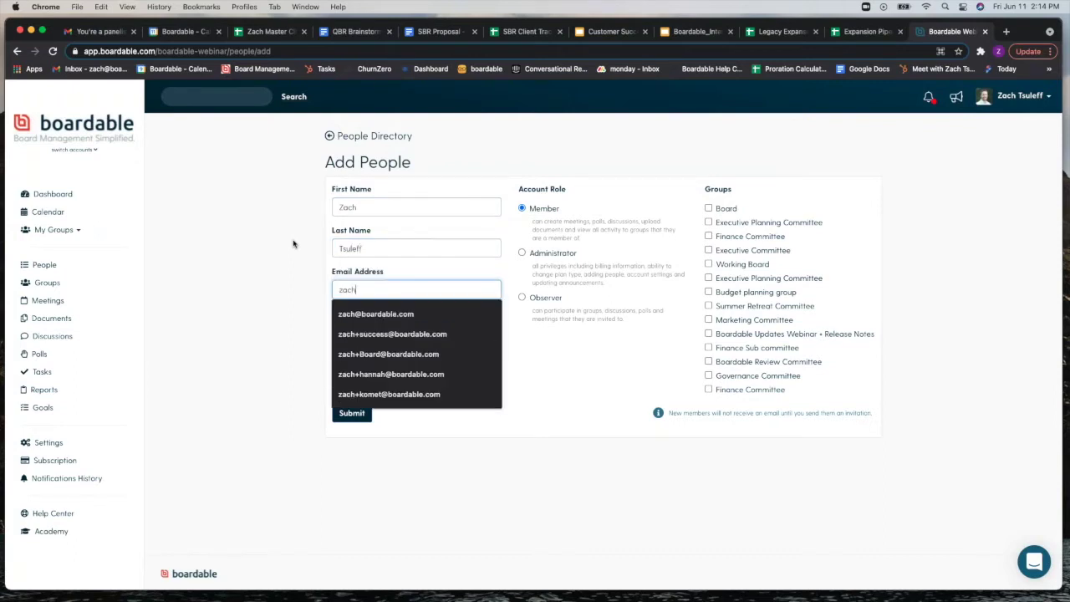
click(413, 335)
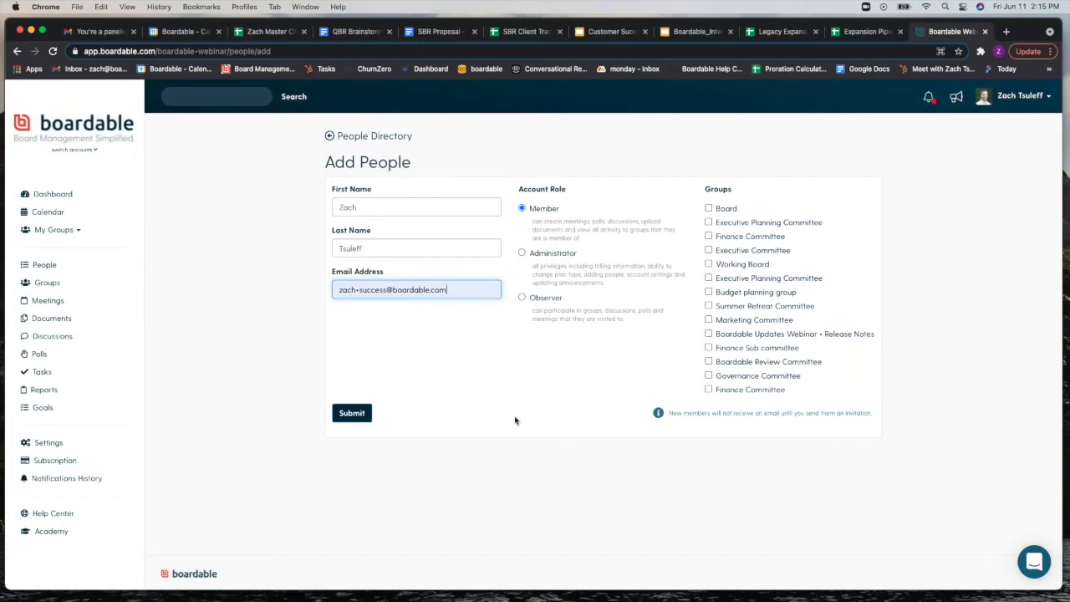
click(348, 412)
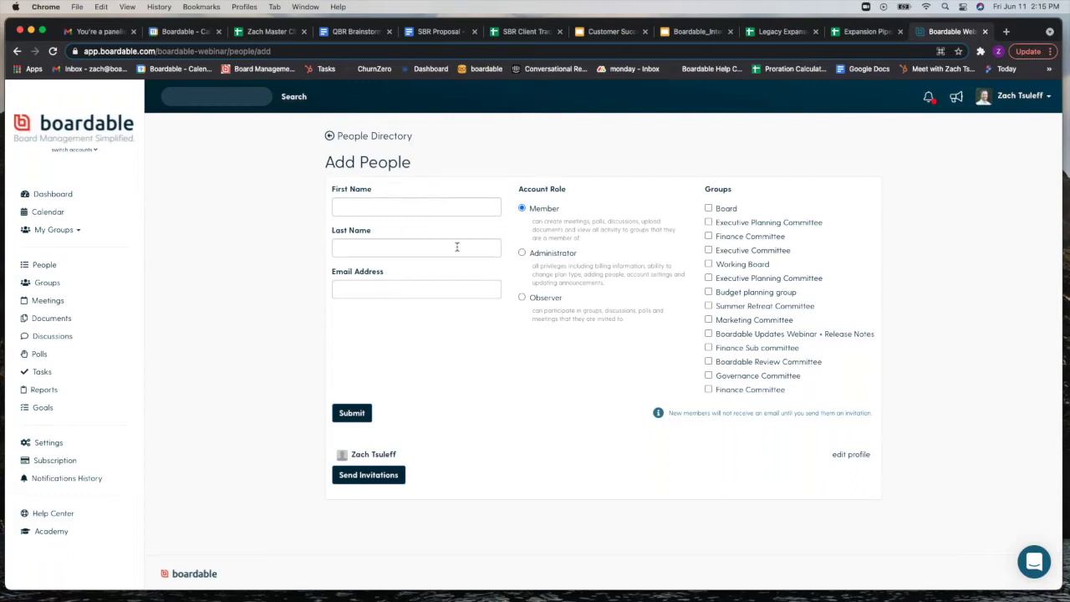
click(393, 140)
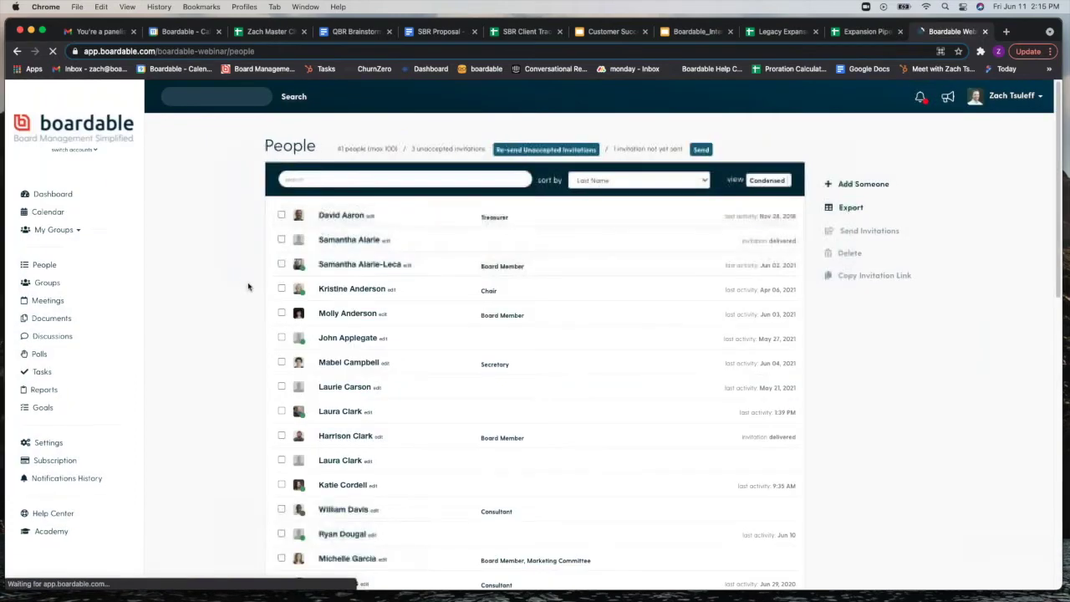
scroll(248, 287, down, 15)
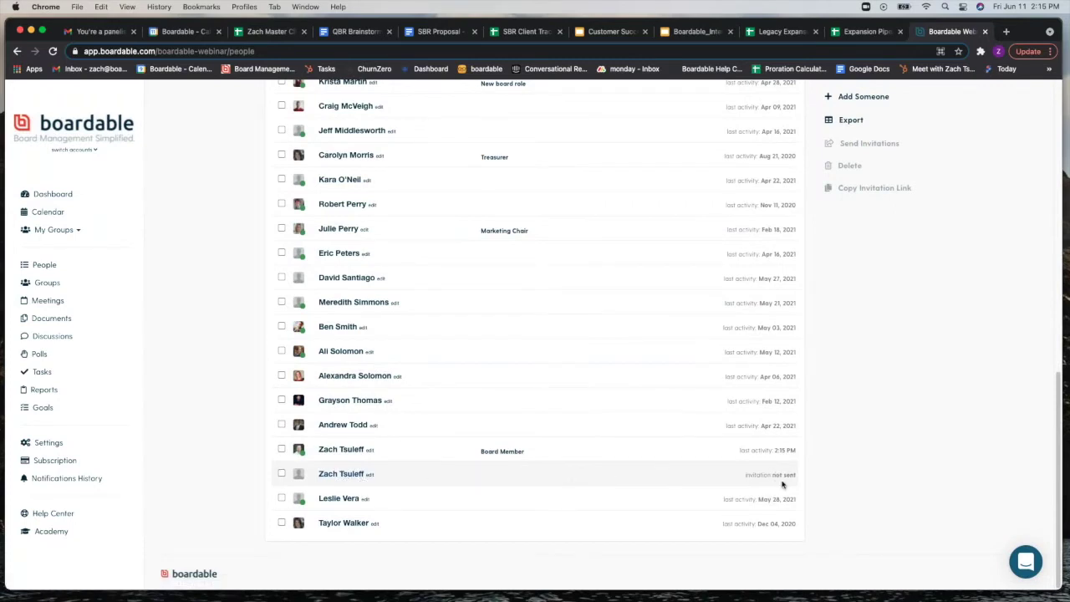
scroll(862, 487, up, 10)
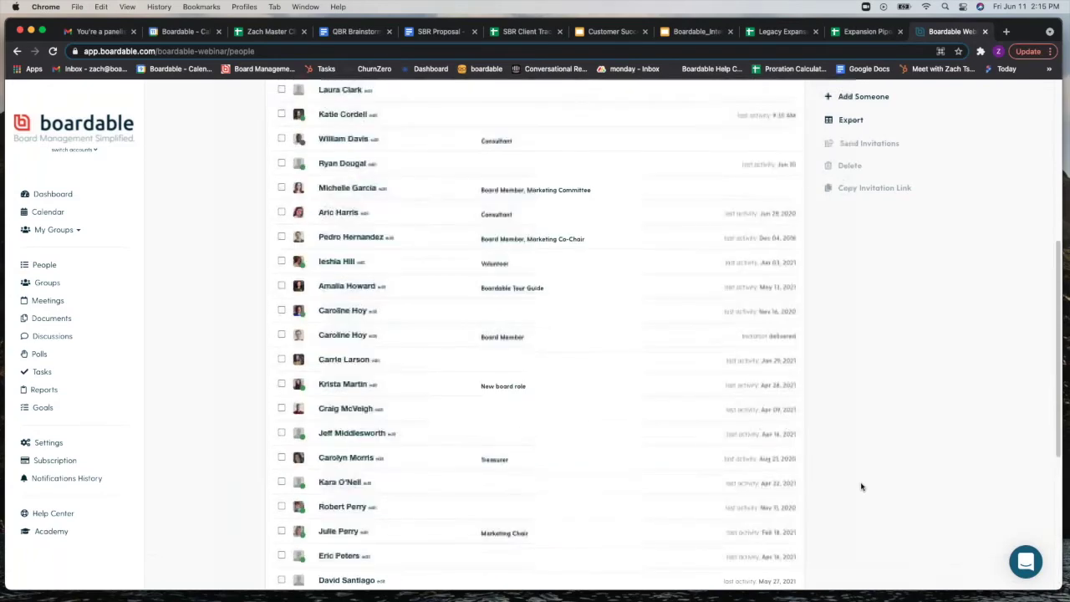
scroll(861, 487, up, 1)
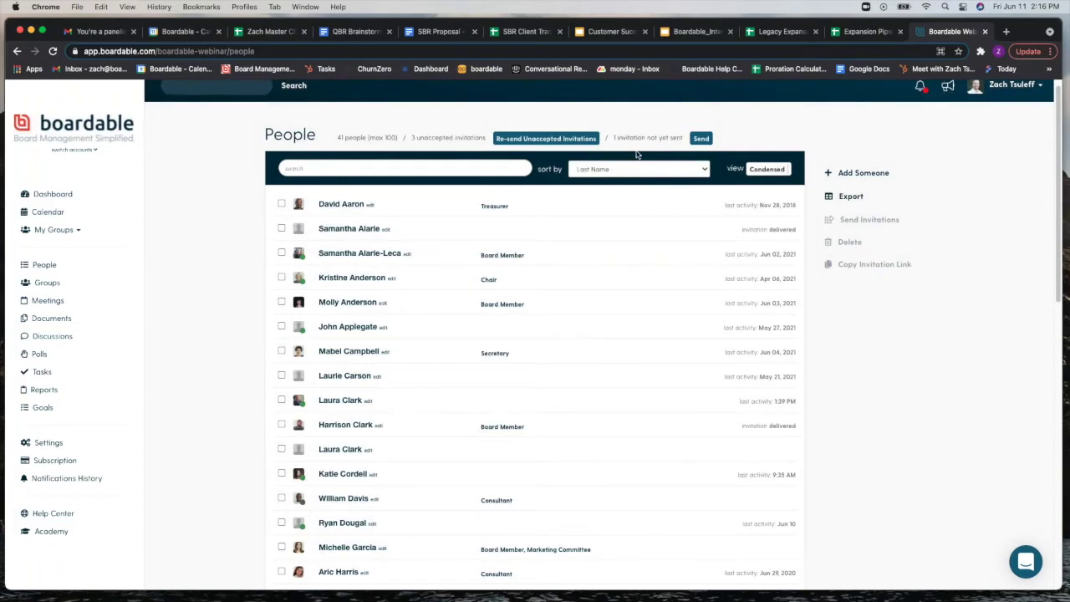
click(702, 139)
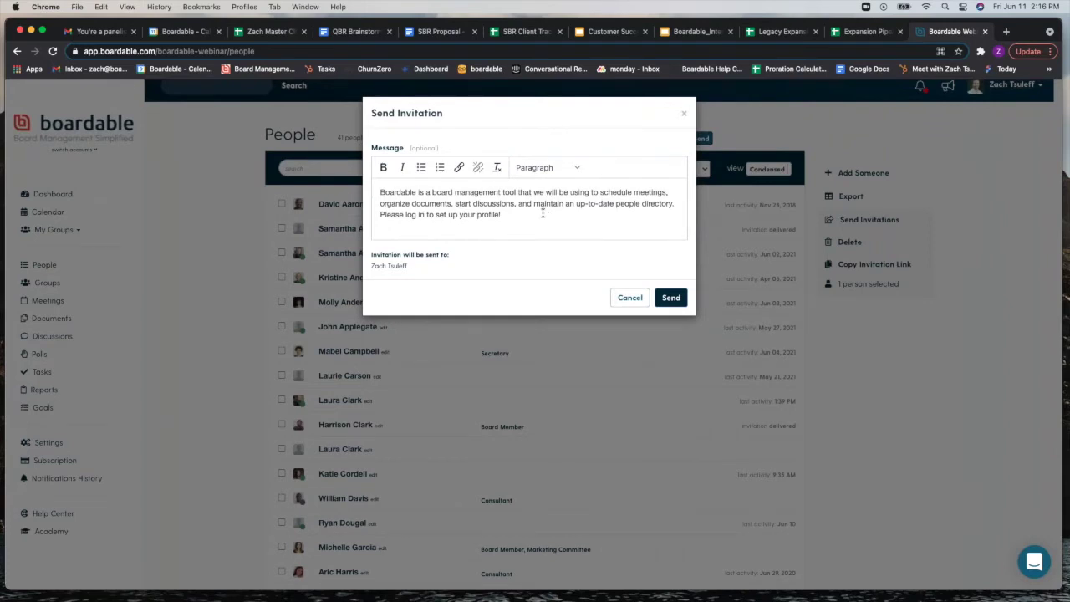
click(684, 113)
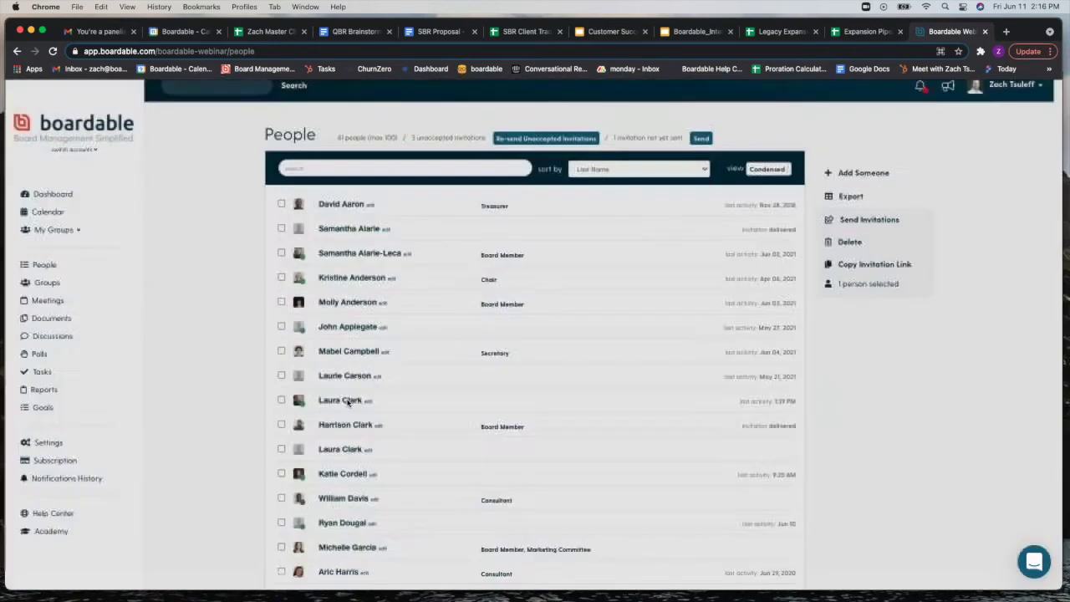
scroll(230, 393, down, 7)
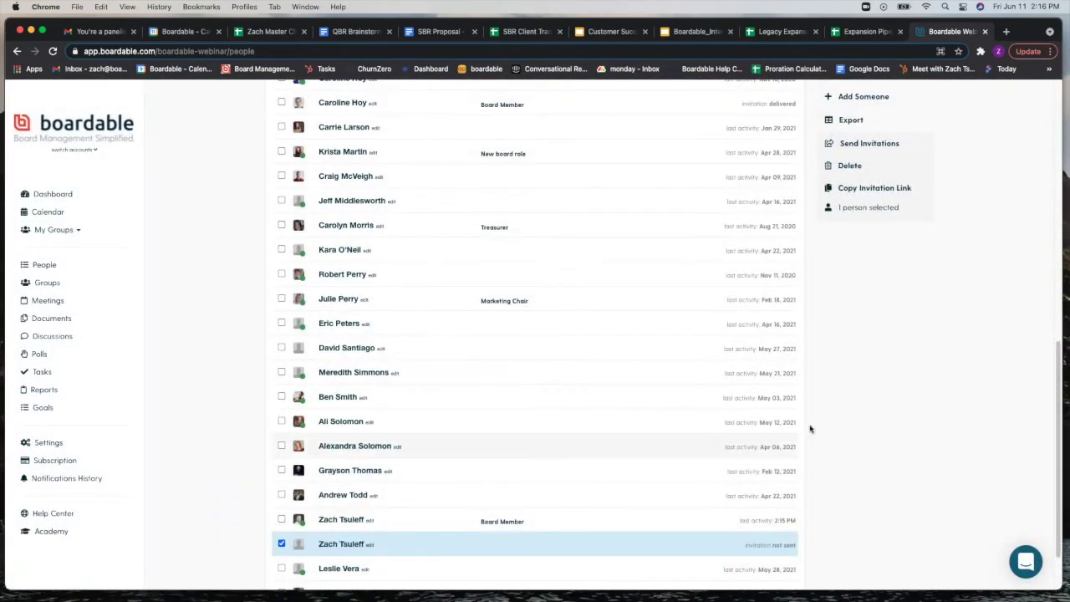
scroll(842, 420, up, 3)
scroll(842, 419, up, 5)
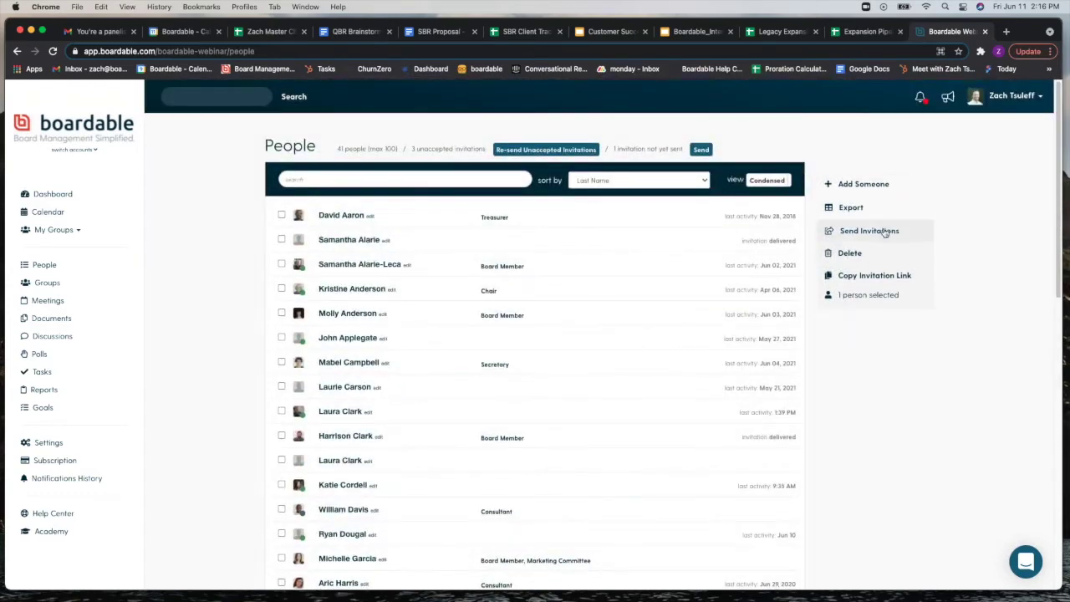
click(886, 232)
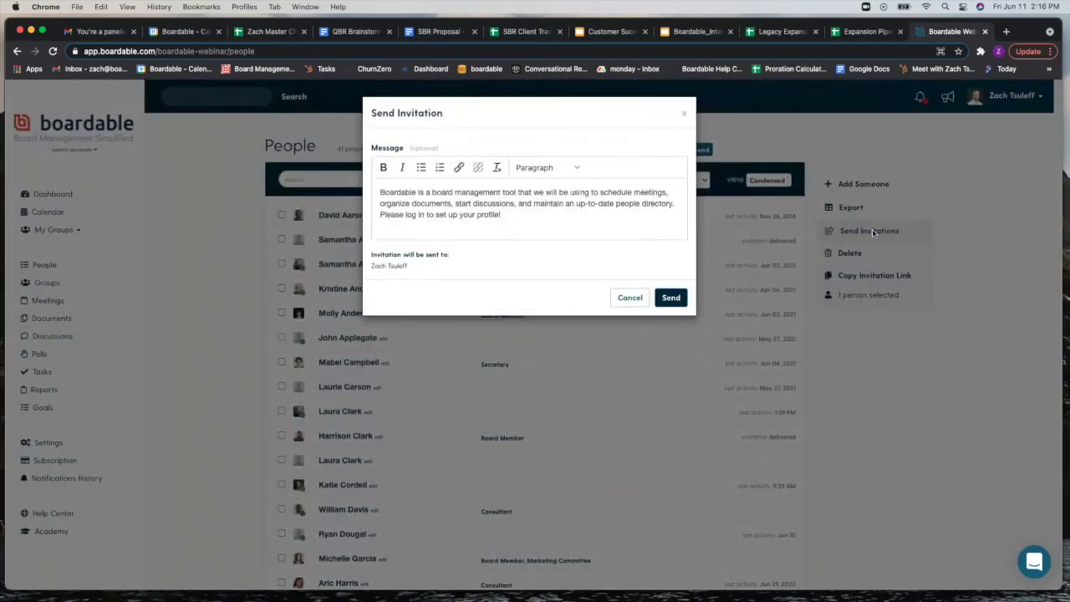
click(683, 116)
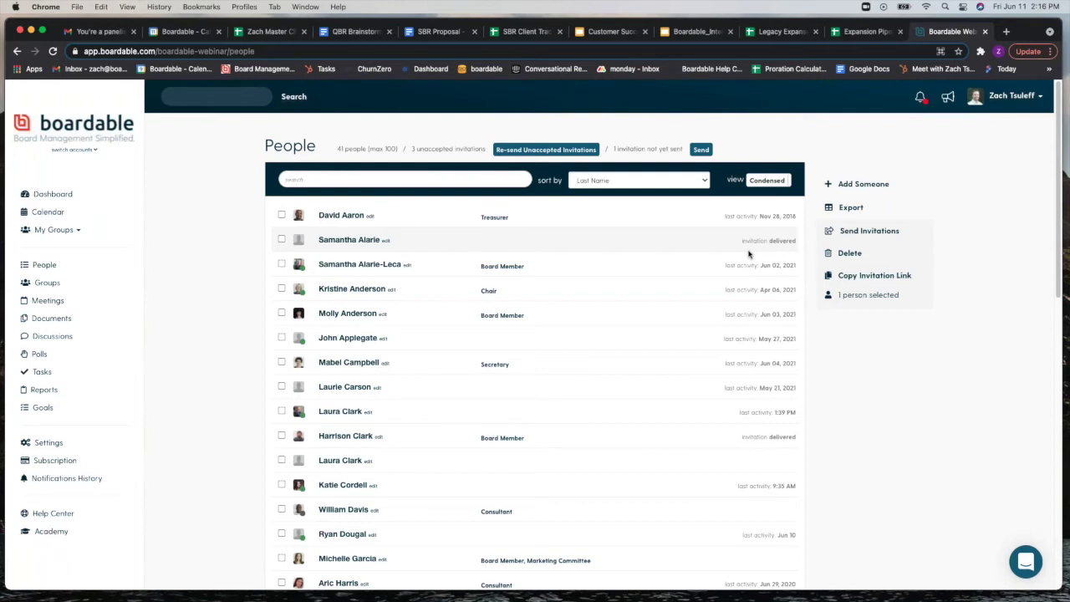
Step: Select the second person in the list and view their invitation link, then close it
click(281, 240)
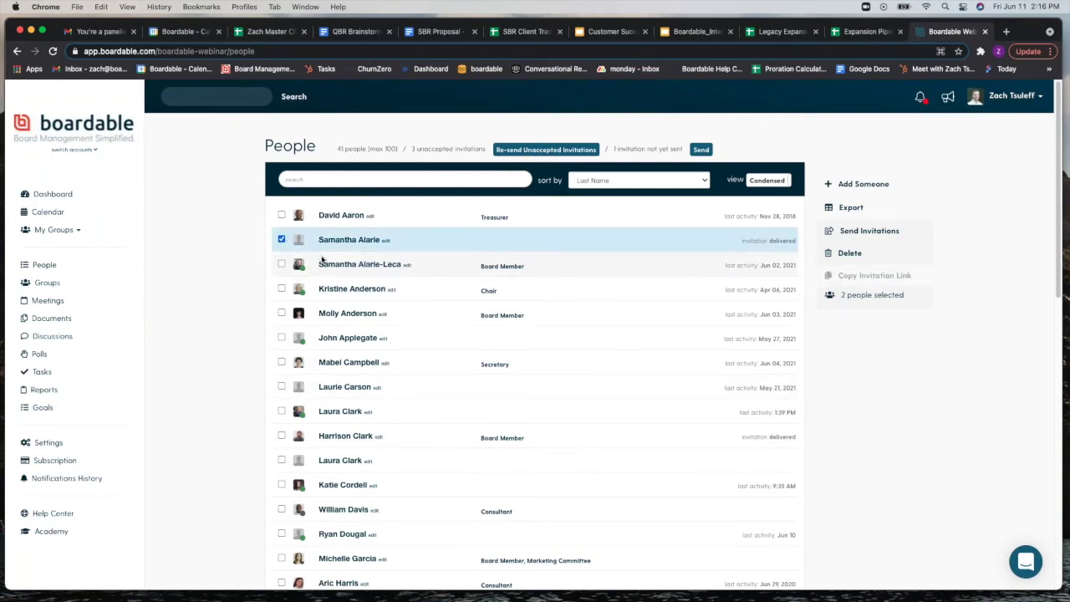
scroll(297, 552, down, 8)
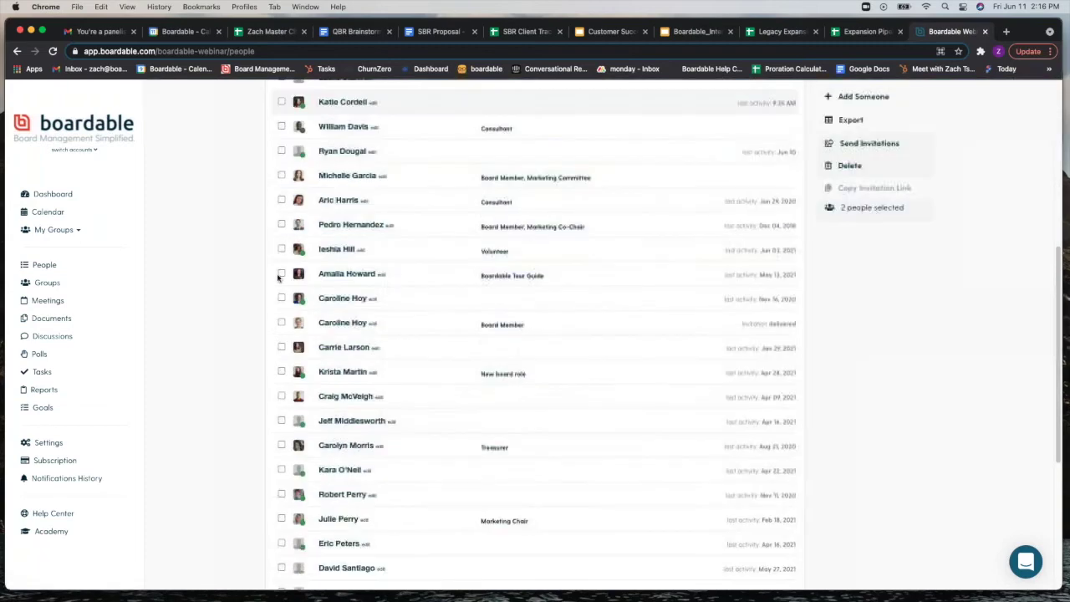
click(281, 518)
scroll(218, 375, up, 10)
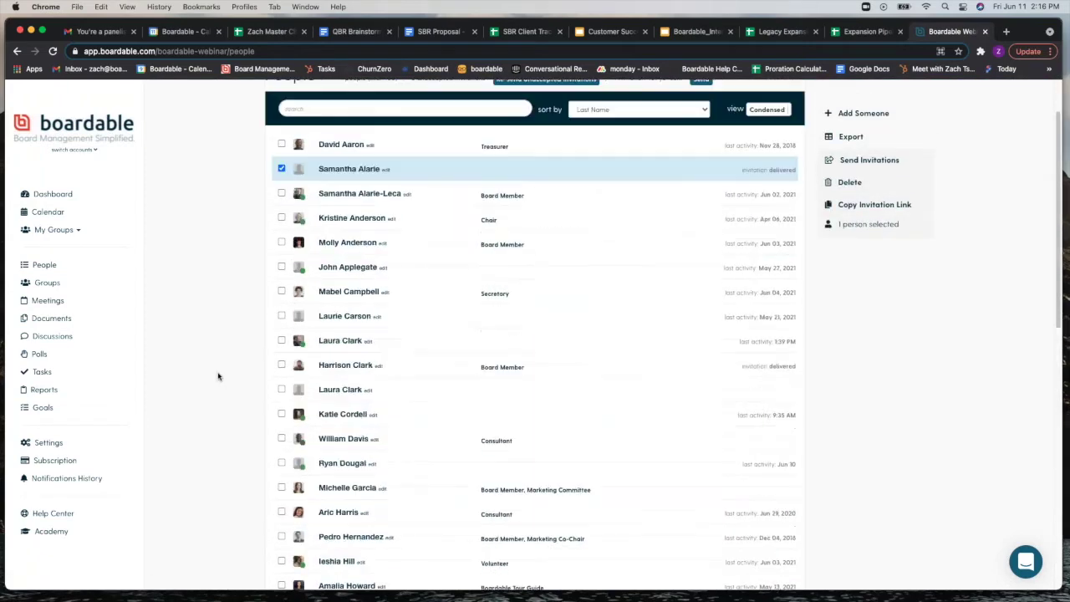
click(897, 229)
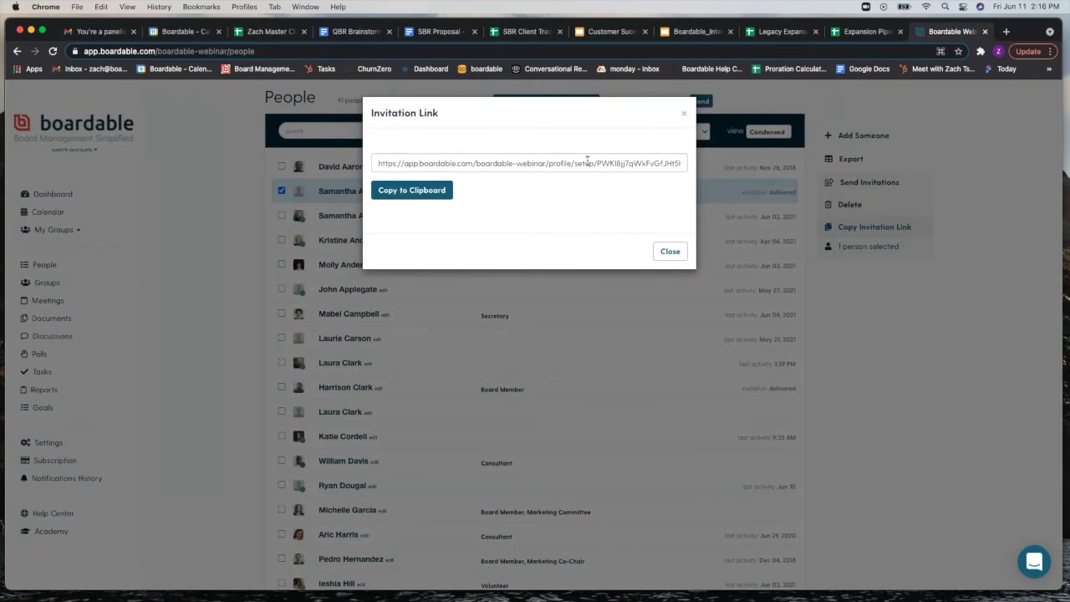
click(684, 114)
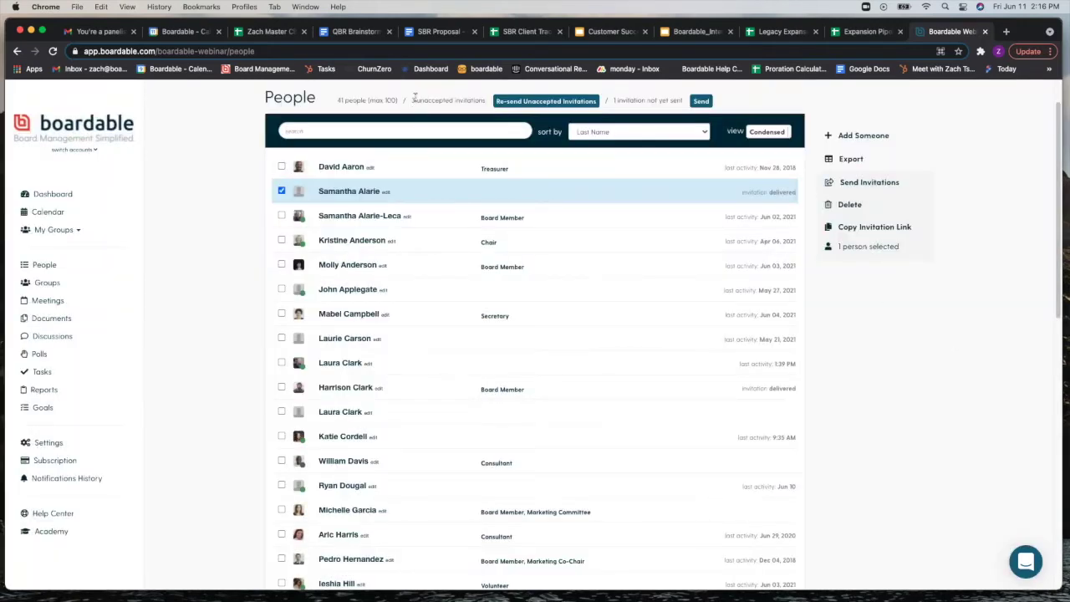
Step: Cancel the Re-send Unaccepted Invitations dialog without sending and go to Groups
click(516, 103)
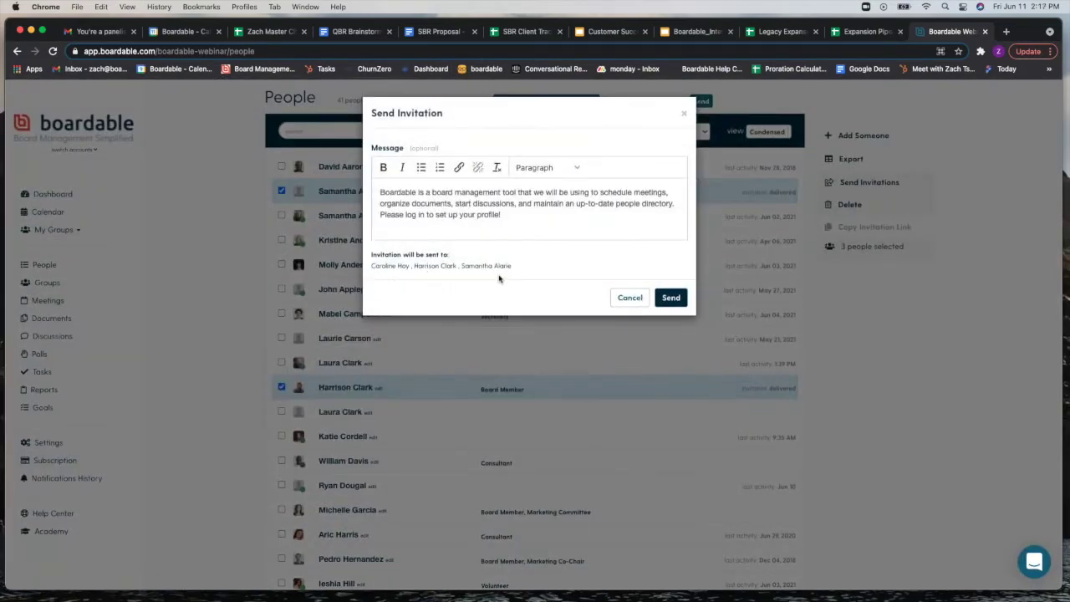
click(625, 305)
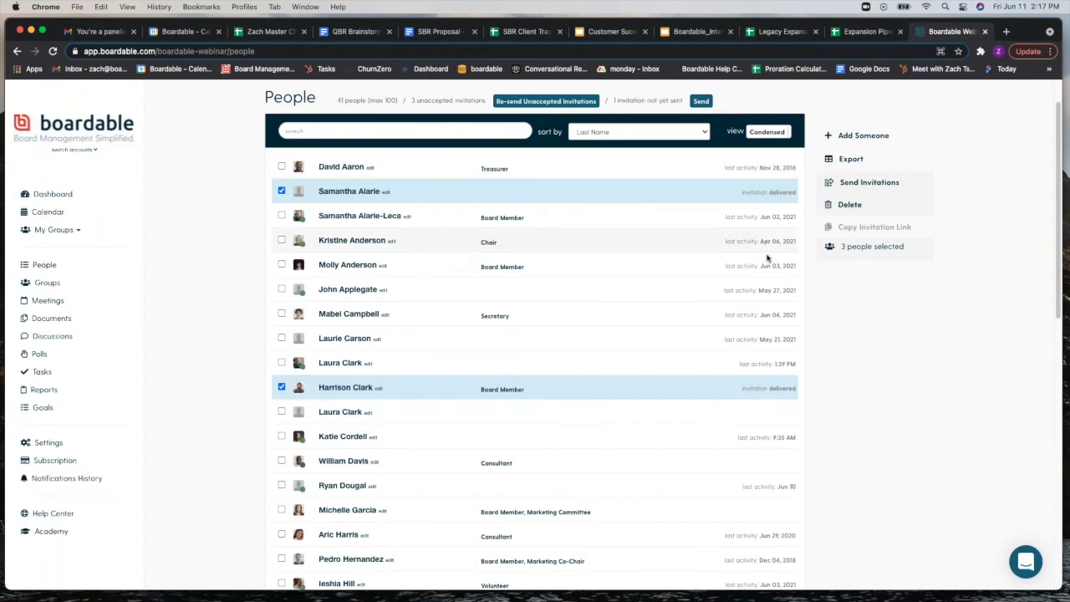
scroll(756, 350, down, 2)
scroll(752, 341, down, 2)
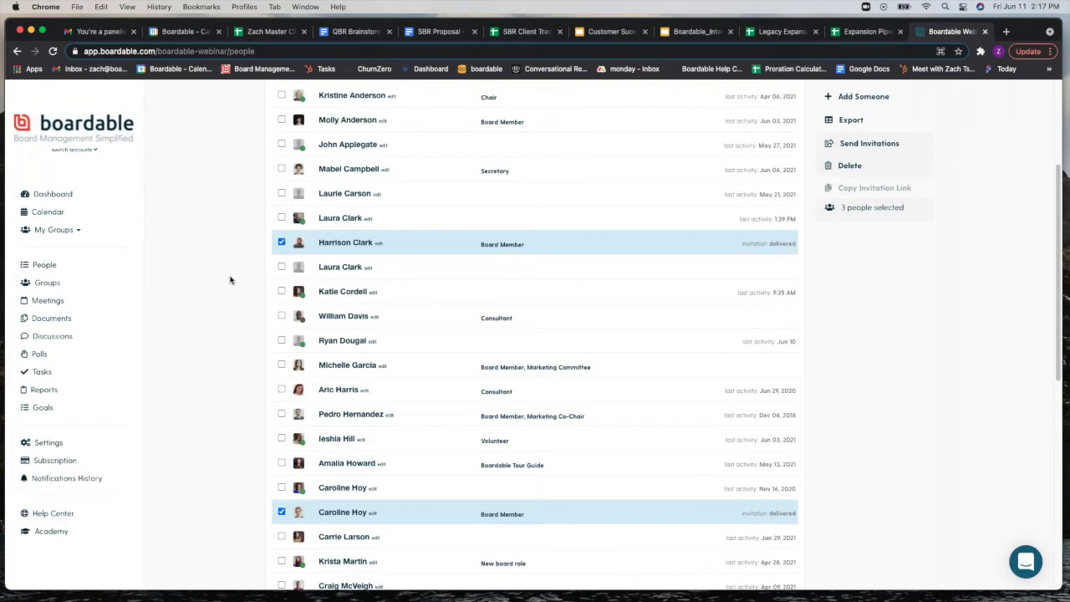
click(85, 290)
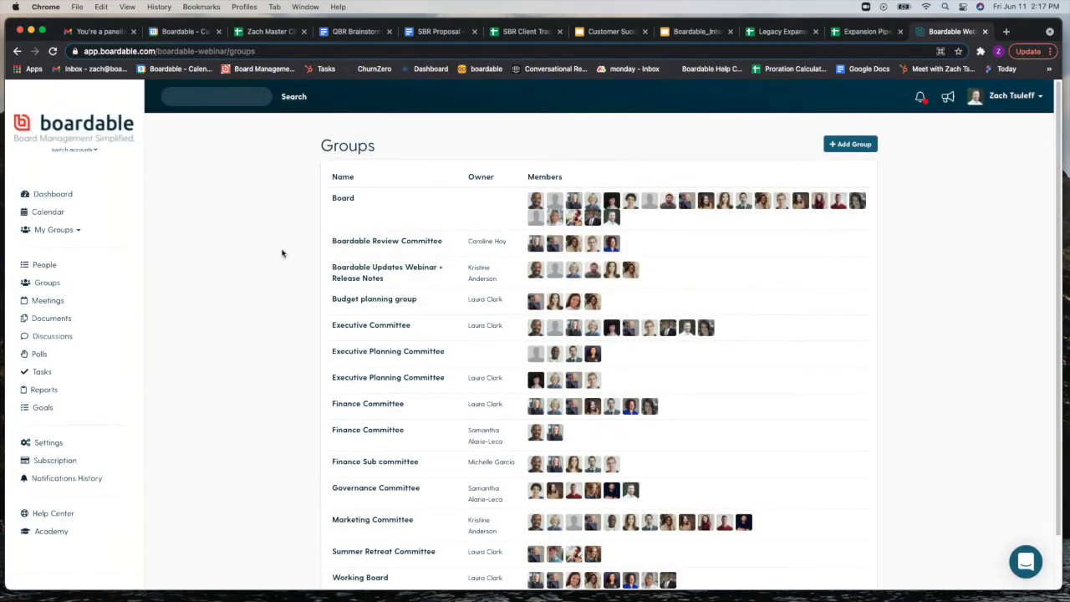
scroll(283, 243, down, 1)
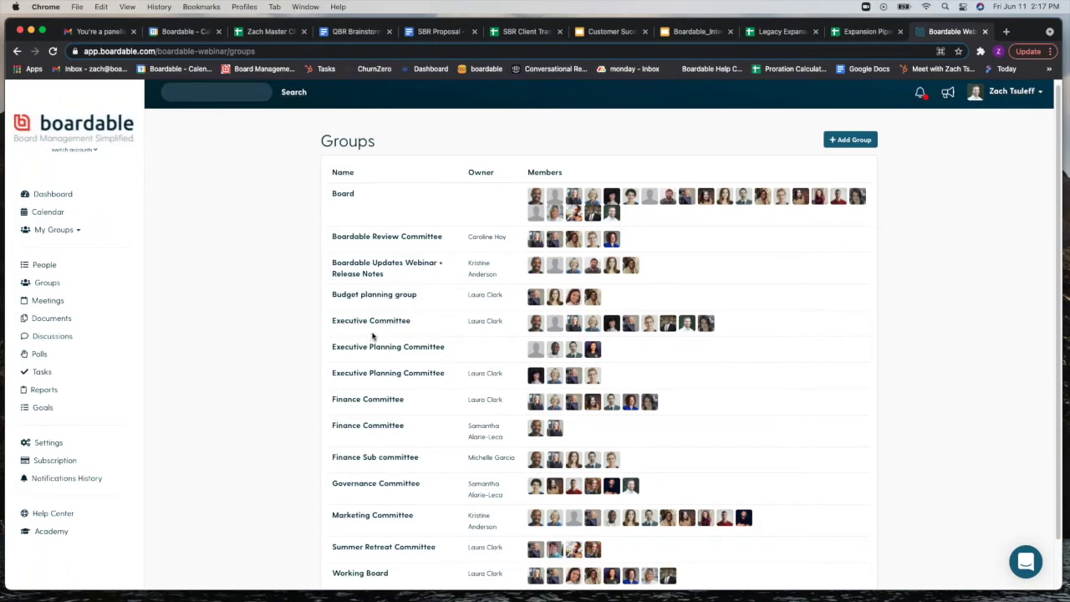
click(858, 142)
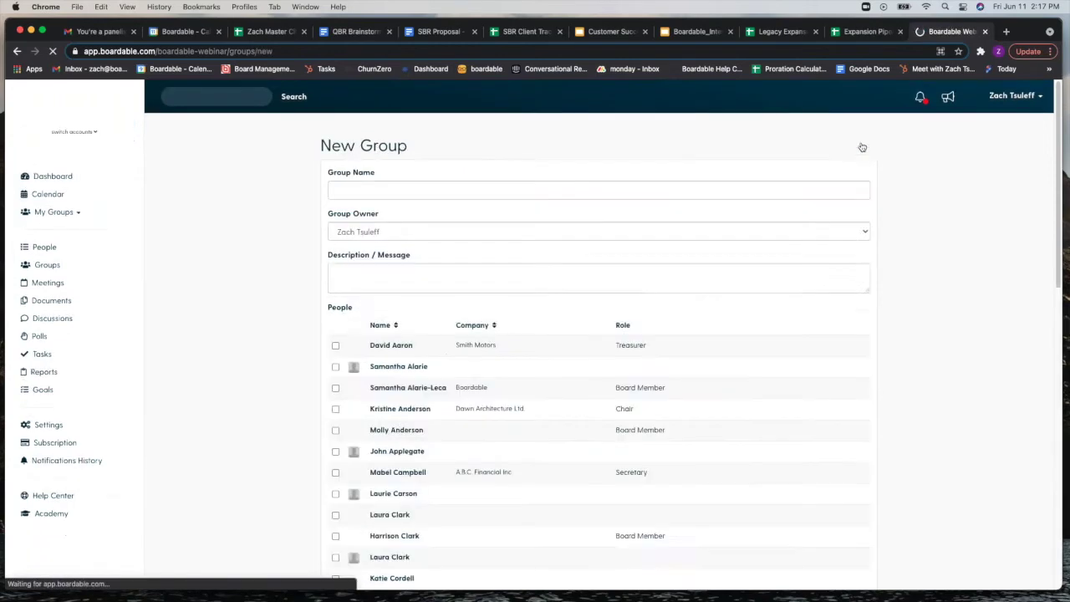
click(425, 193)
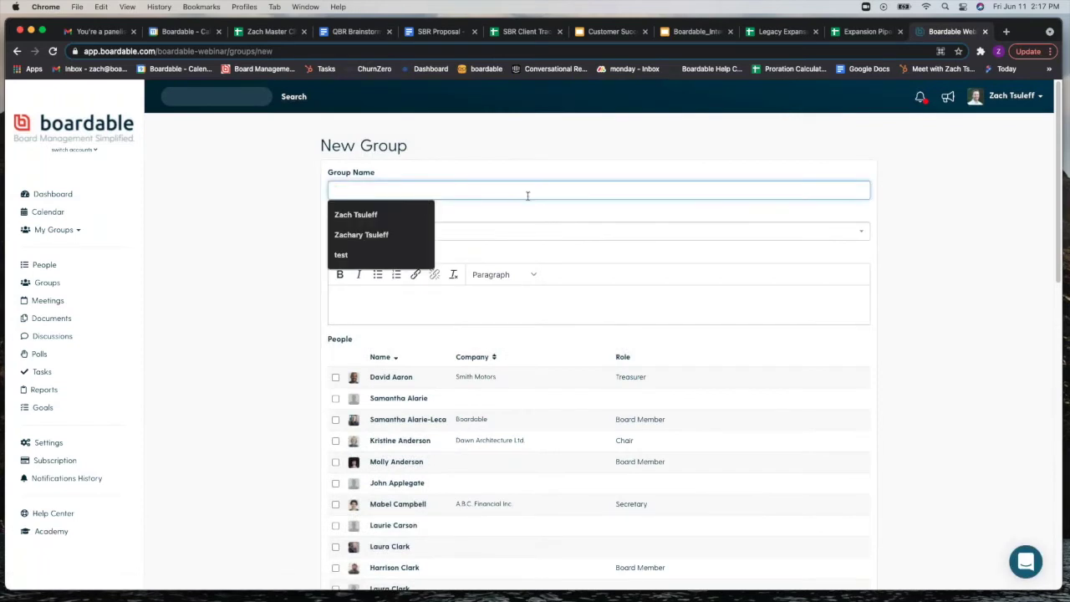
click(970, 269)
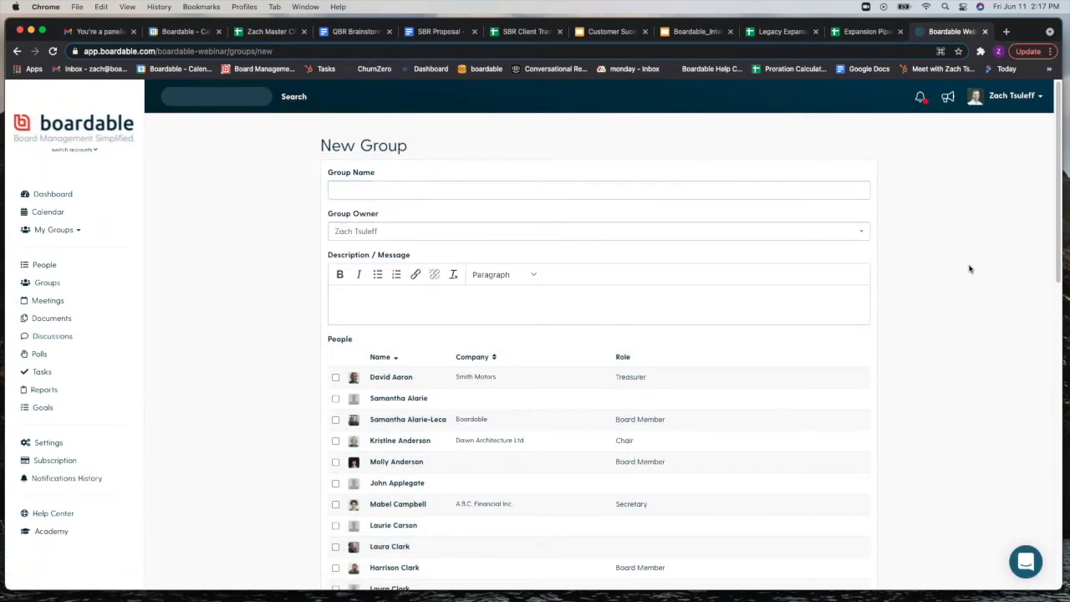
click(394, 231)
click(285, 247)
scroll(276, 239, down, 2)
scroll(330, 393, down, 5)
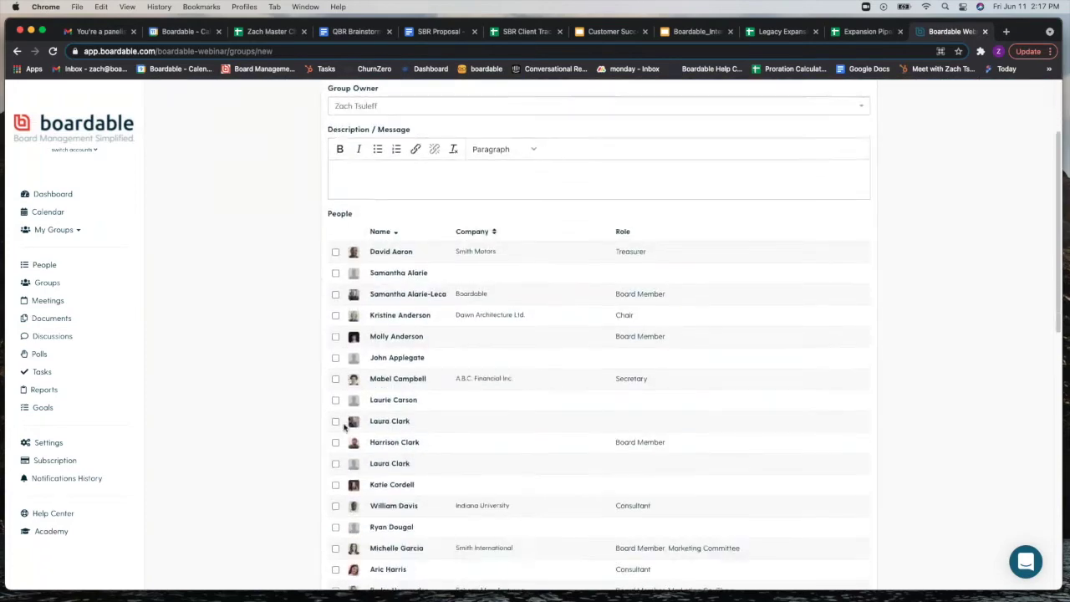
scroll(337, 409, down, 8)
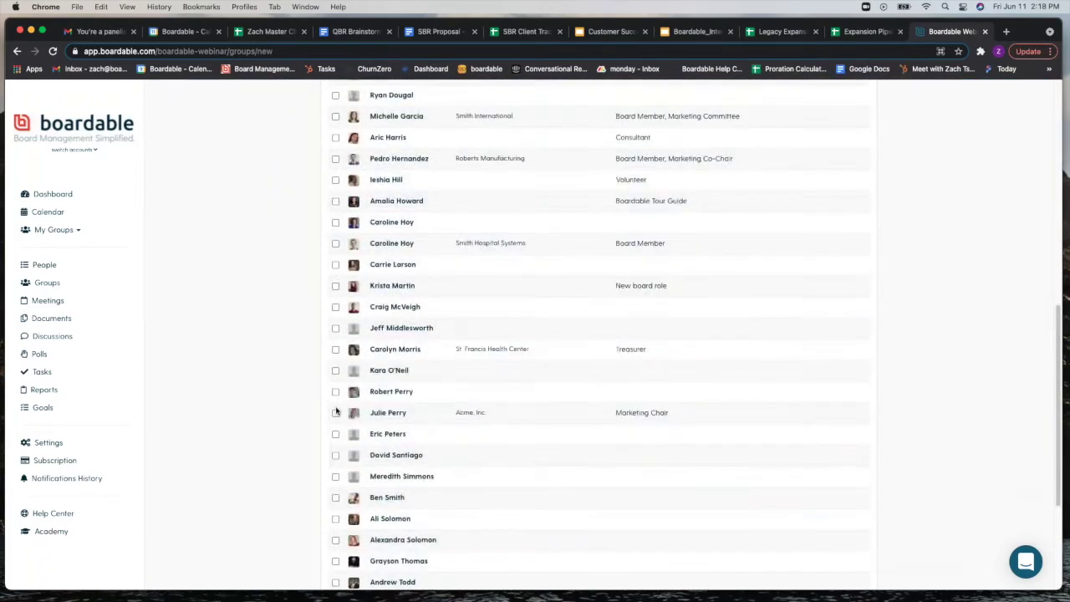
scroll(337, 410, down, 2)
click(375, 513)
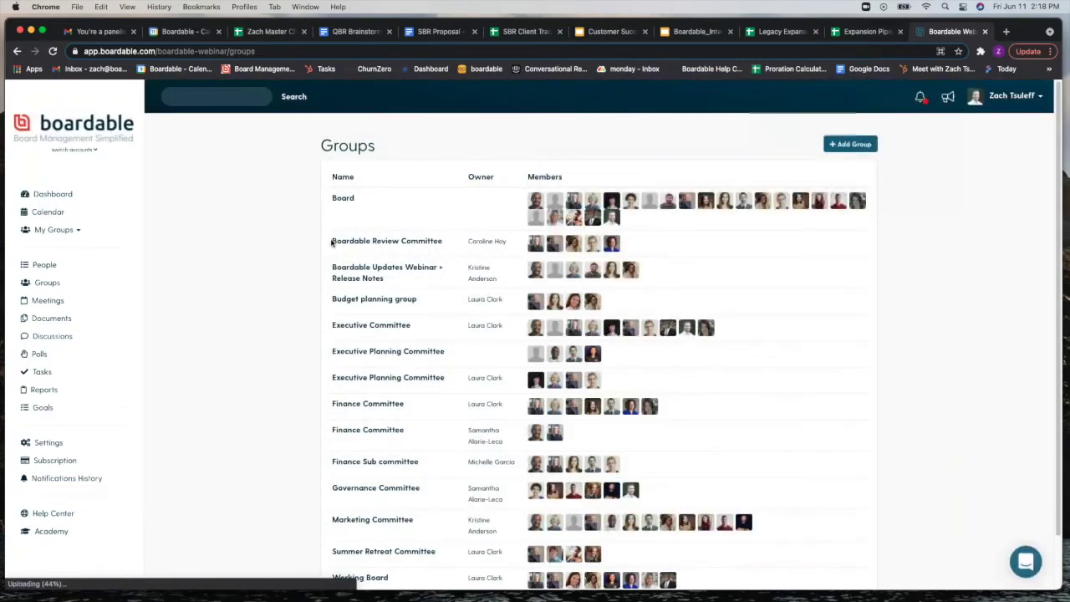
Step: Open the Governance Committee group from the Groups list
scroll(405, 476, down, 1)
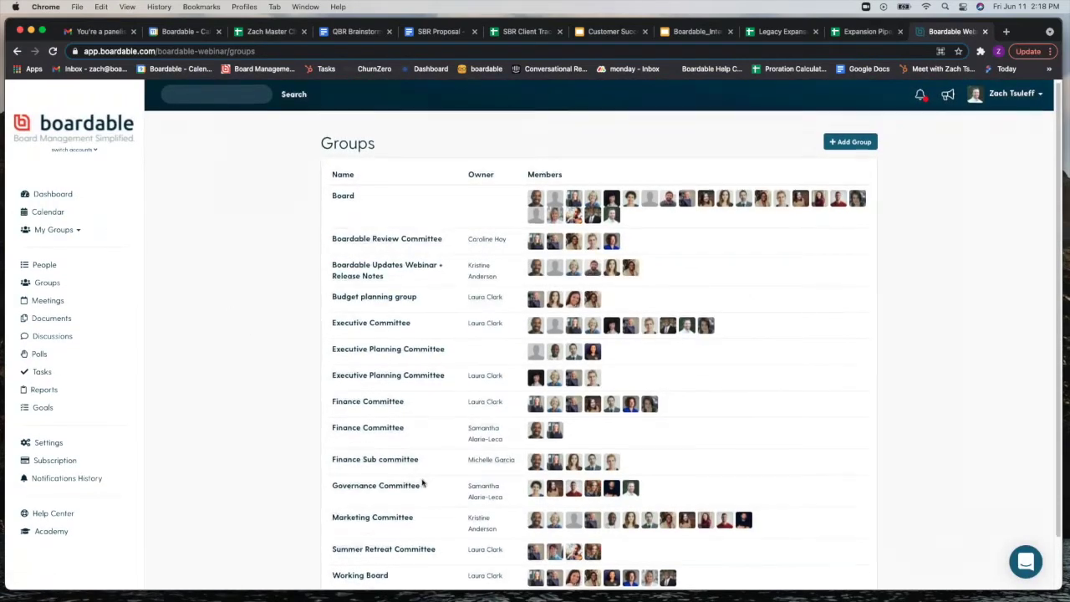
click(404, 472)
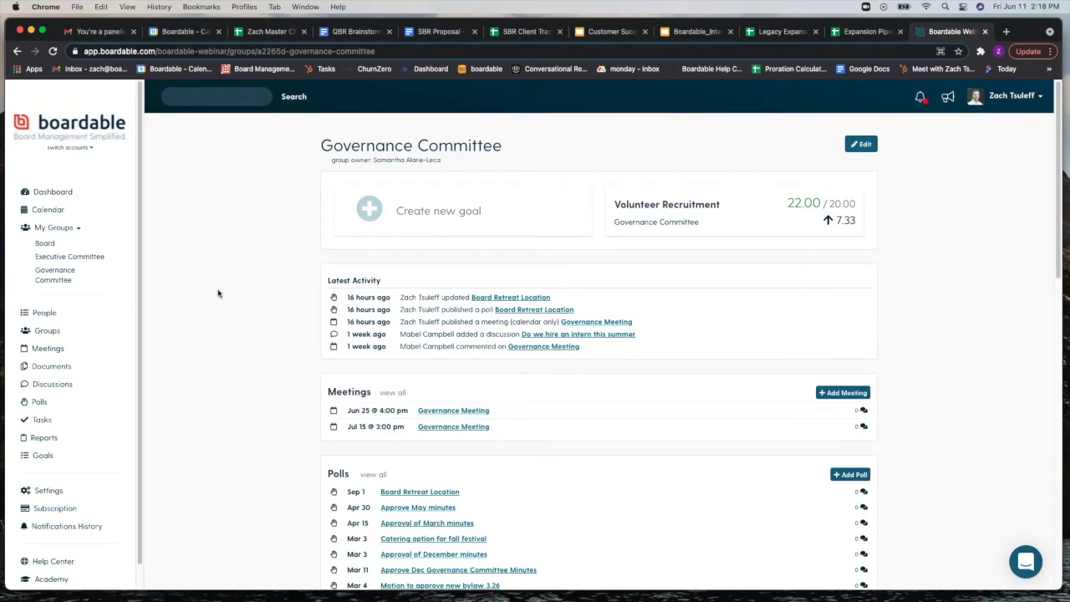
Step: Scroll through the Governance Committee's polls, documents, discussions, tasks and members
scroll(218, 293, down, 2)
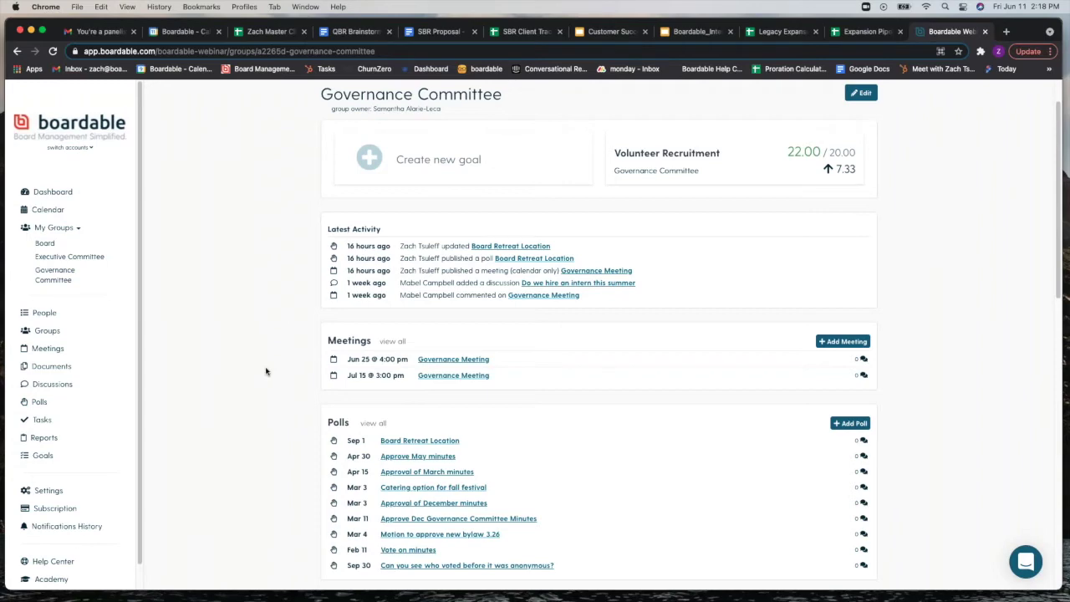
scroll(265, 368, down, 2)
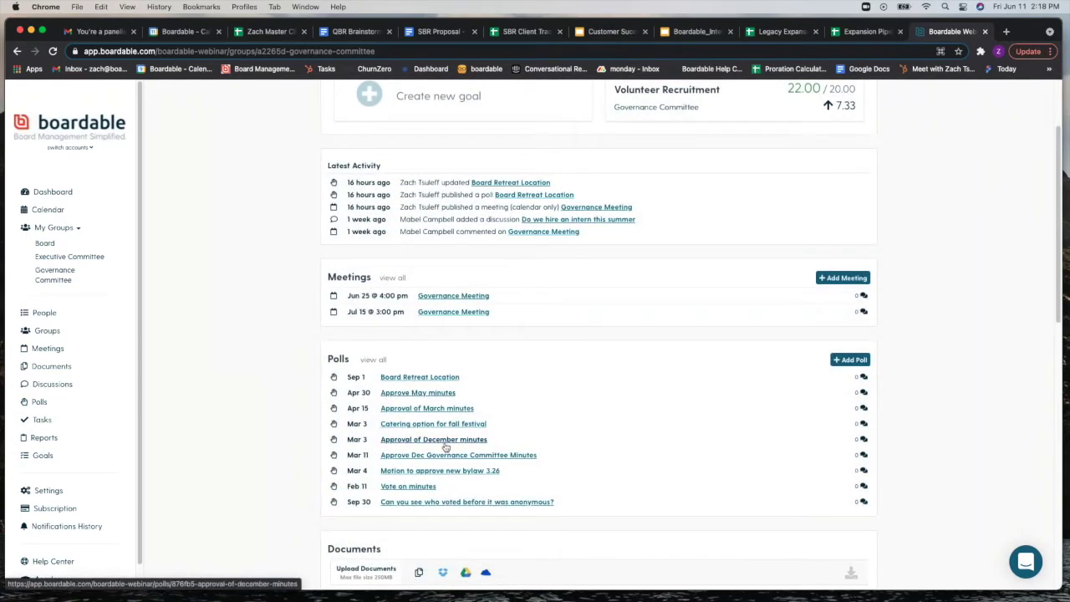
scroll(443, 443, down, 2)
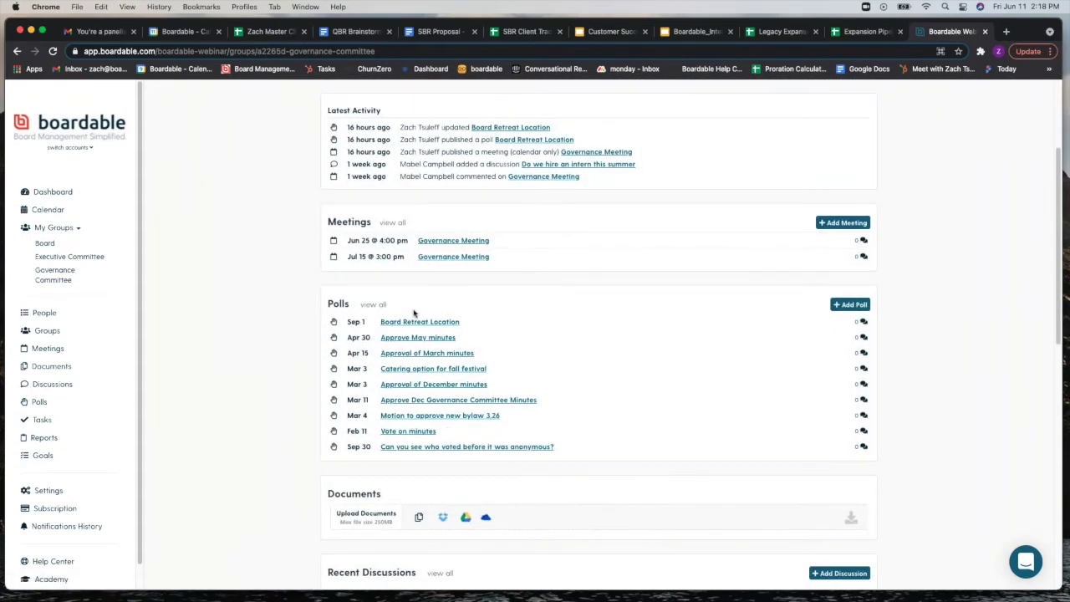
scroll(285, 380, down, 3)
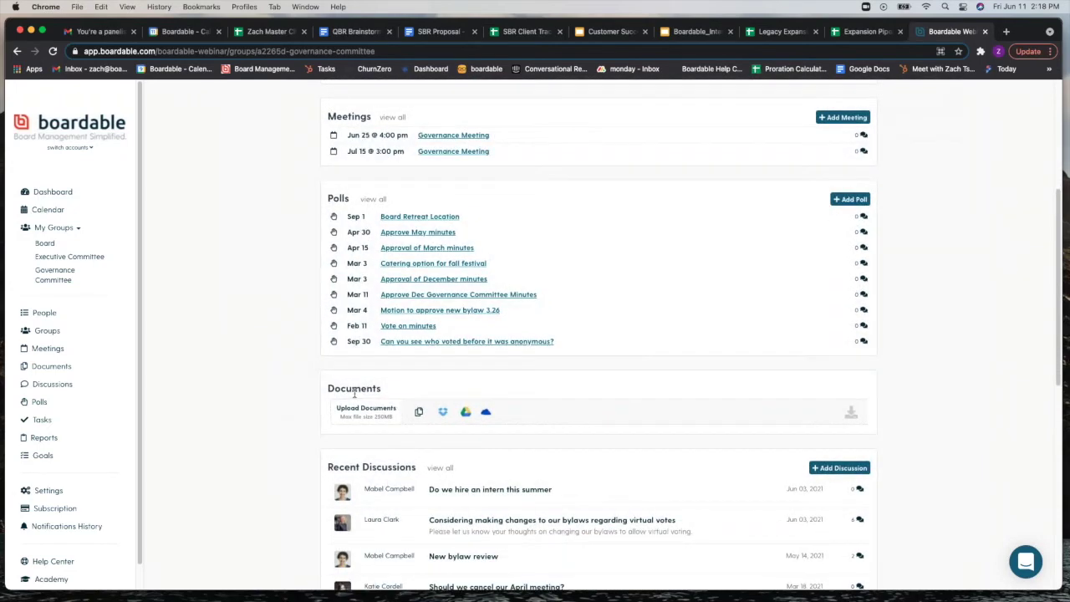
scroll(355, 393, down, 1)
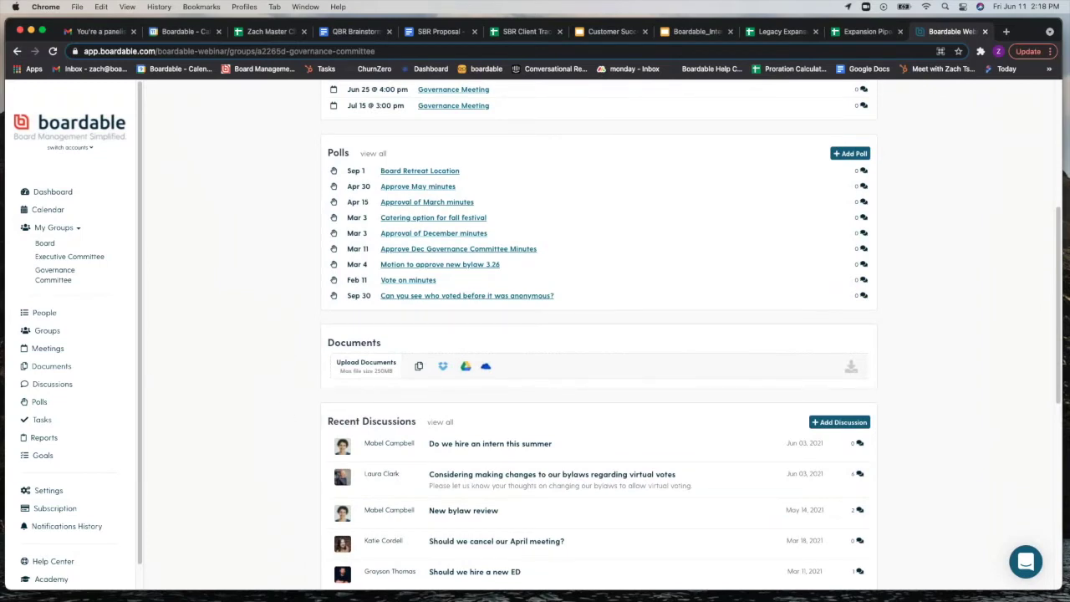
scroll(292, 390, down, 1)
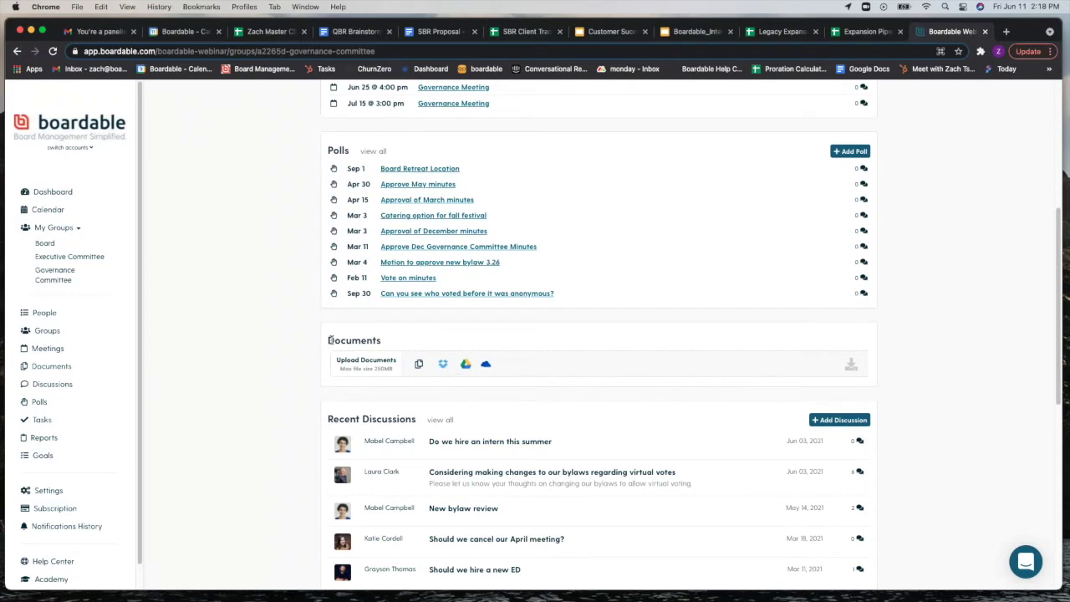
scroll(313, 327, down, 3)
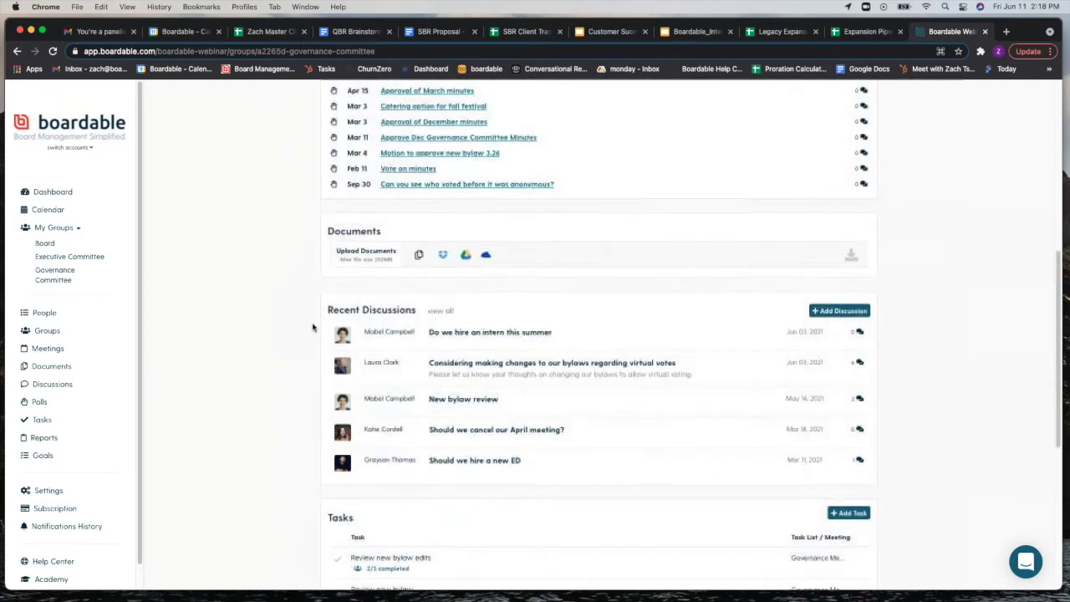
scroll(313, 327, down, 1)
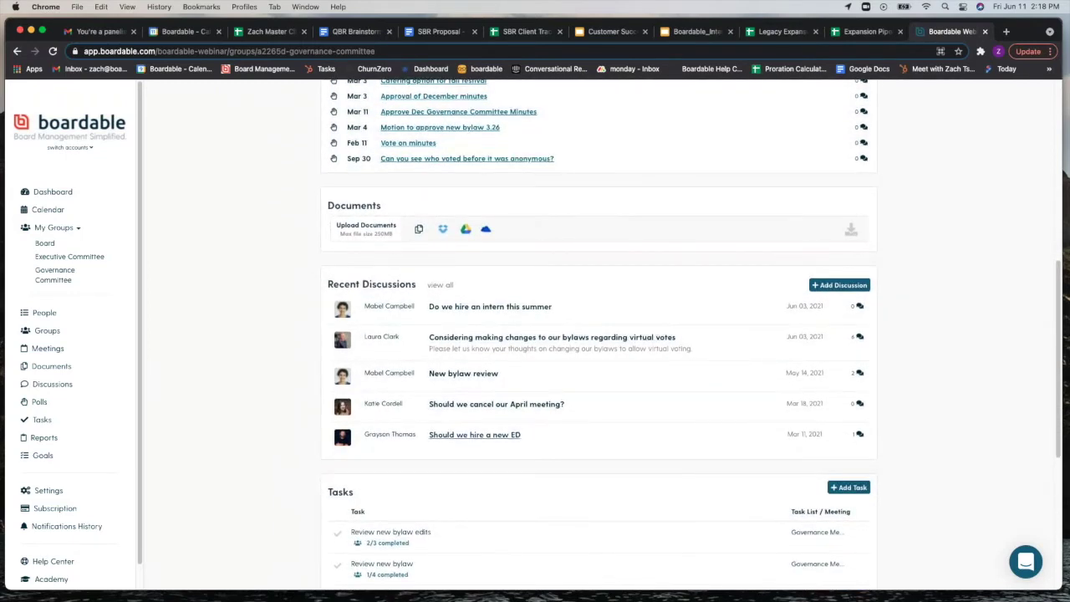
scroll(292, 337, down, 3)
scroll(285, 321, down, 2)
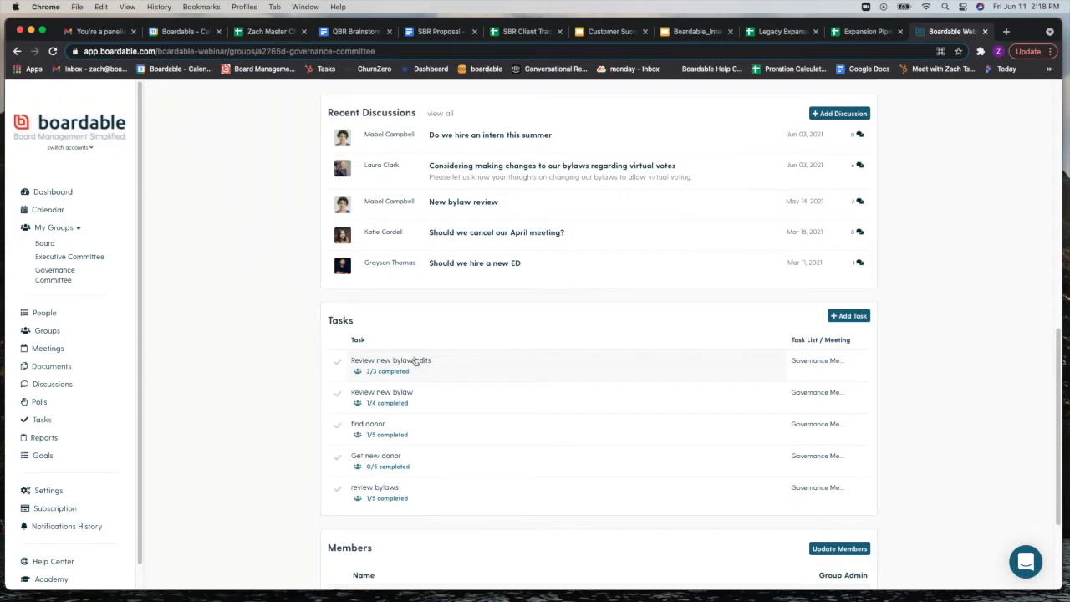
scroll(415, 361, down, 5)
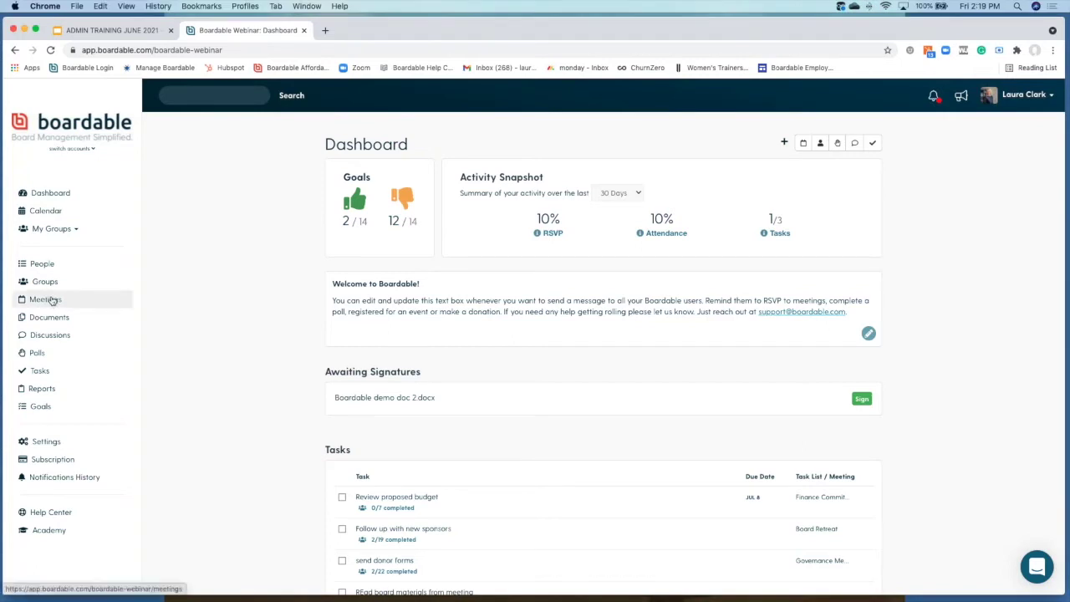
Step: Go to Meetings, view the Past tab, and start a new meeting with + Add Meeting
click(45, 301)
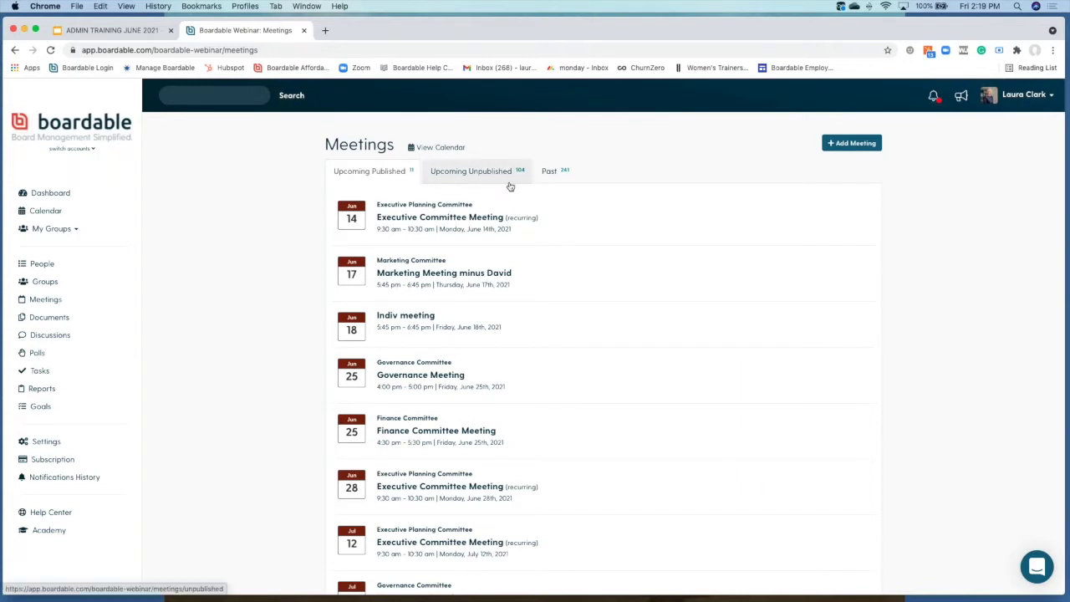
click(562, 177)
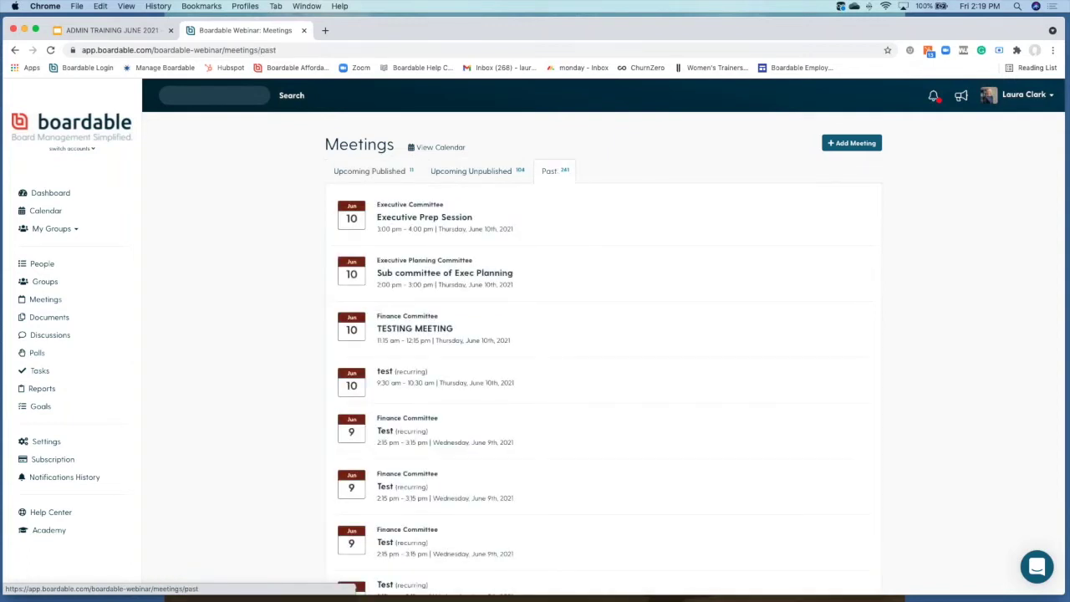
click(850, 149)
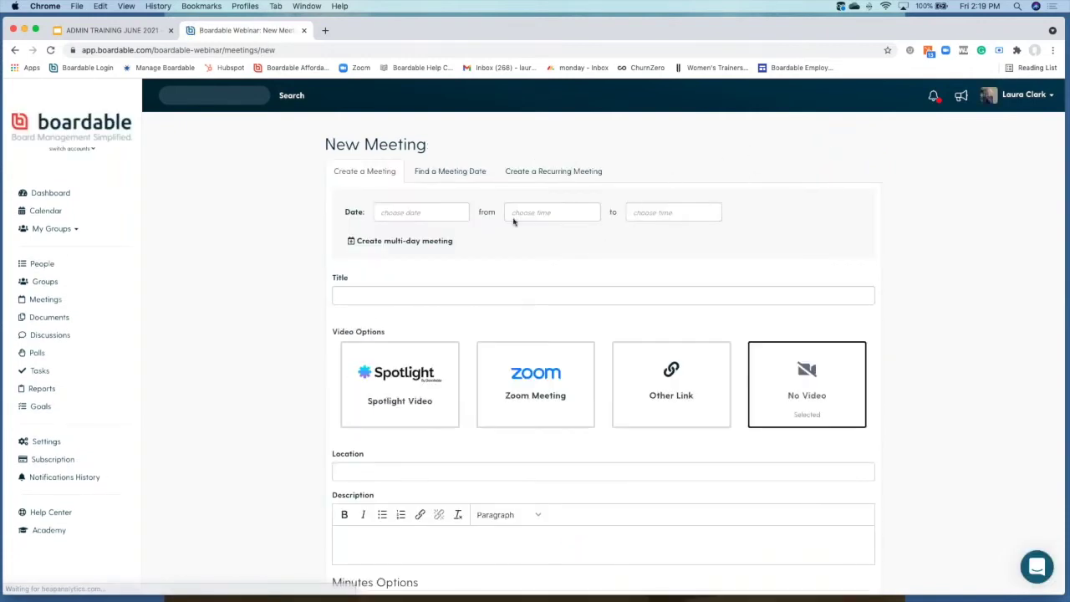
Step: Compare the find-a-date and recurring options, then settle on Create a Meeting for a single meeting
click(411, 212)
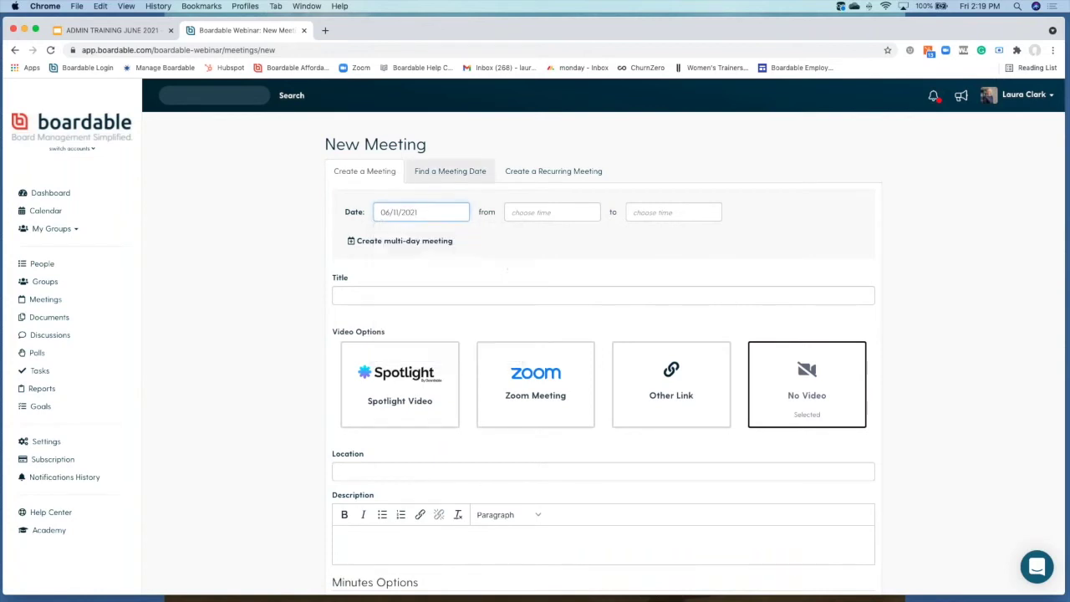
click(426, 176)
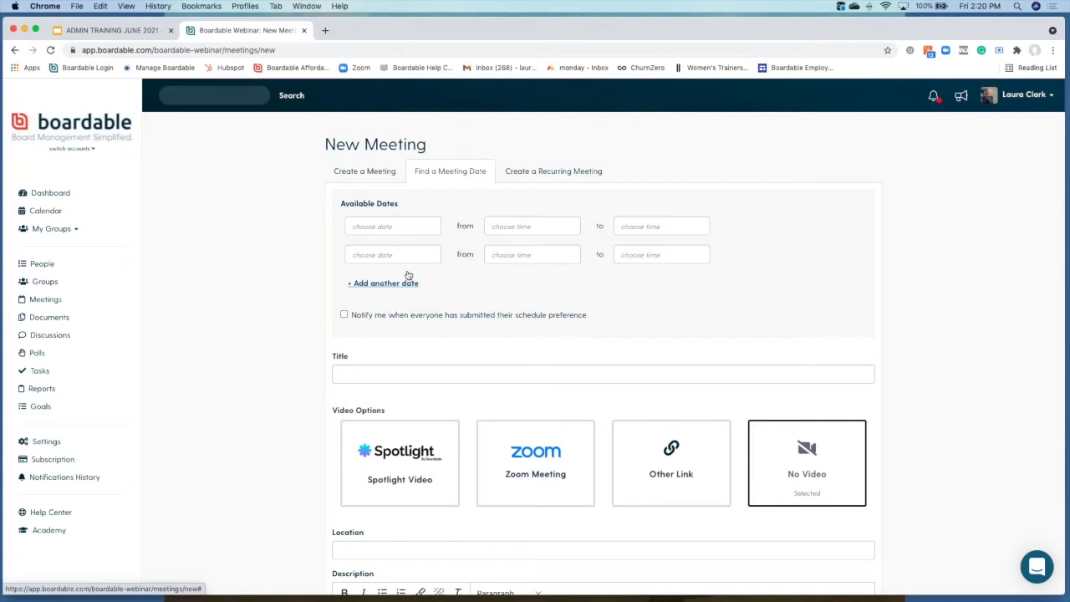
click(554, 171)
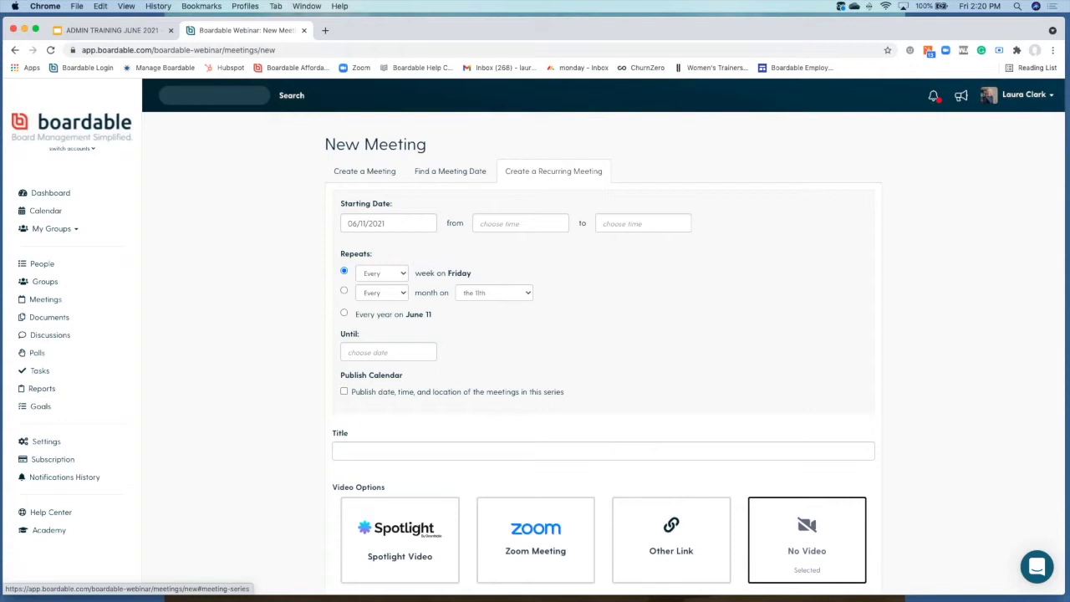
click(368, 172)
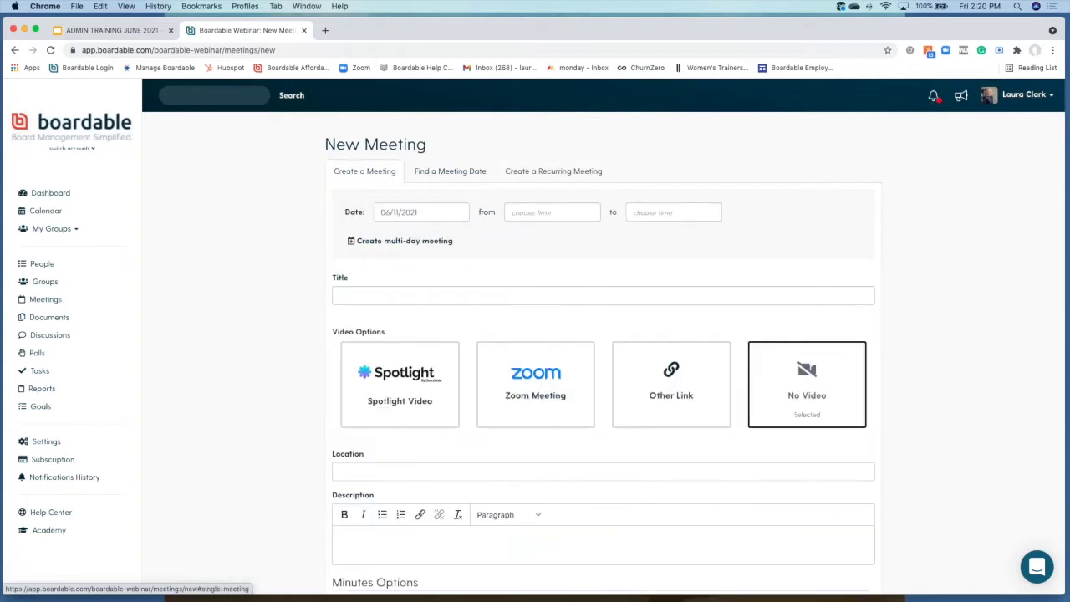
Step: Schedule it for July 14, 2021, 2:15–3:15 PM, reusing the past title 'Governance Meeting'
click(412, 211)
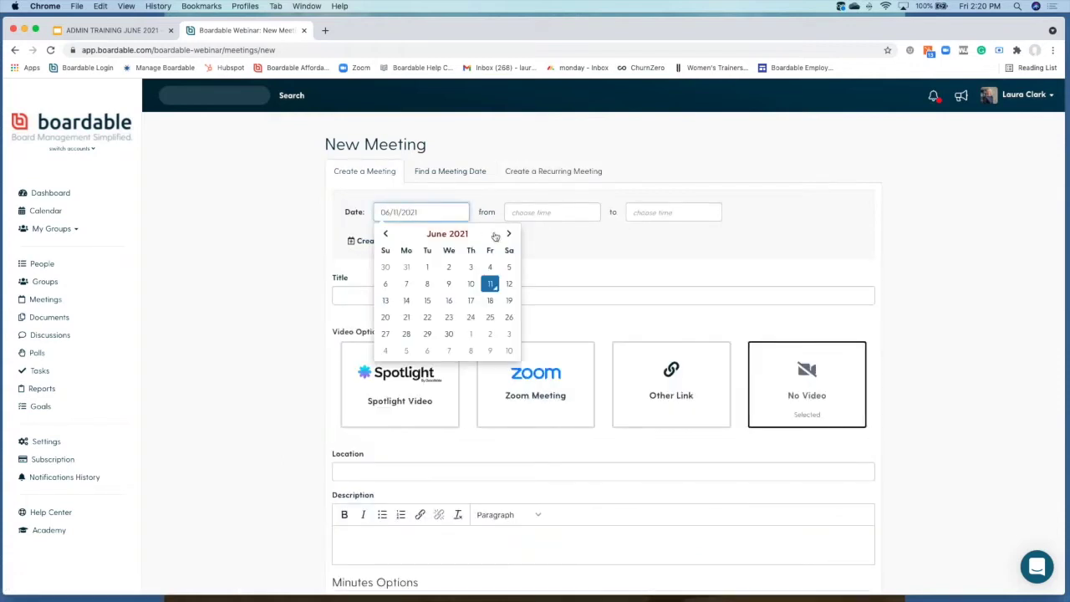
click(506, 235)
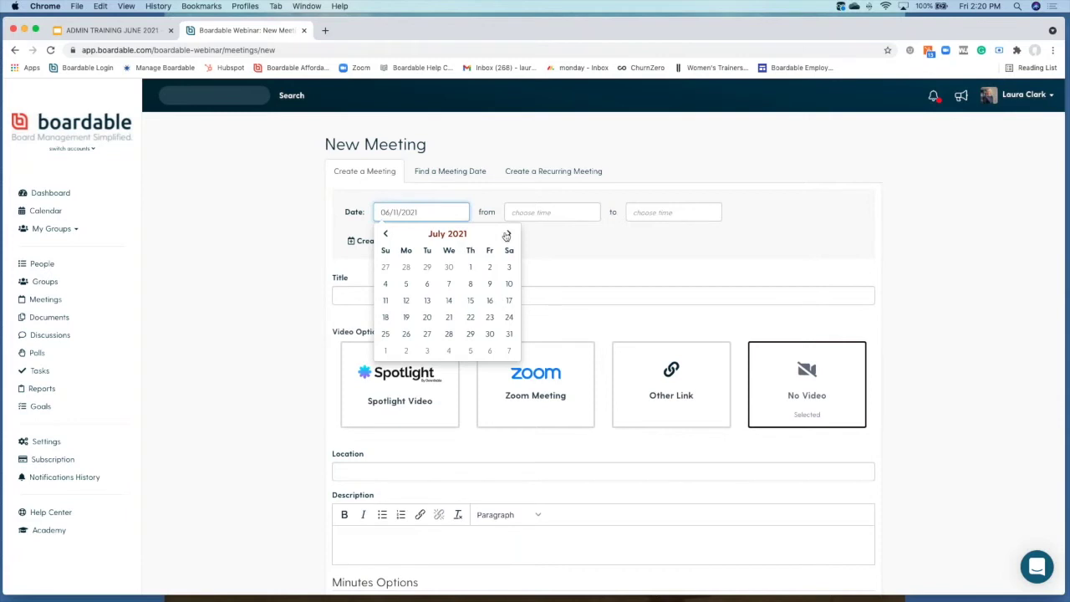
click(449, 300)
click(535, 211)
click(660, 211)
click(445, 295)
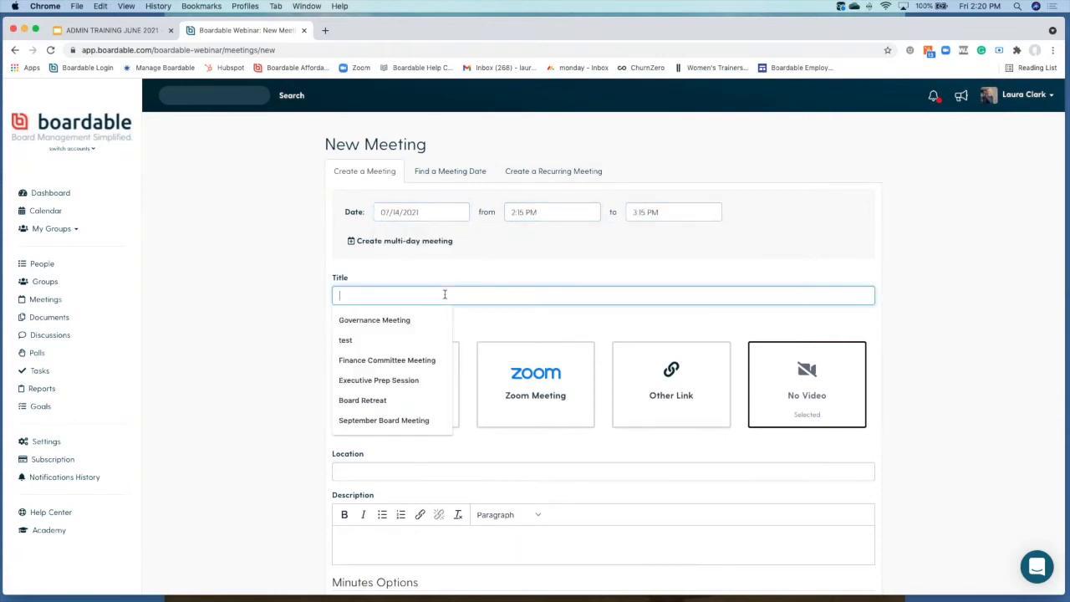
click(409, 319)
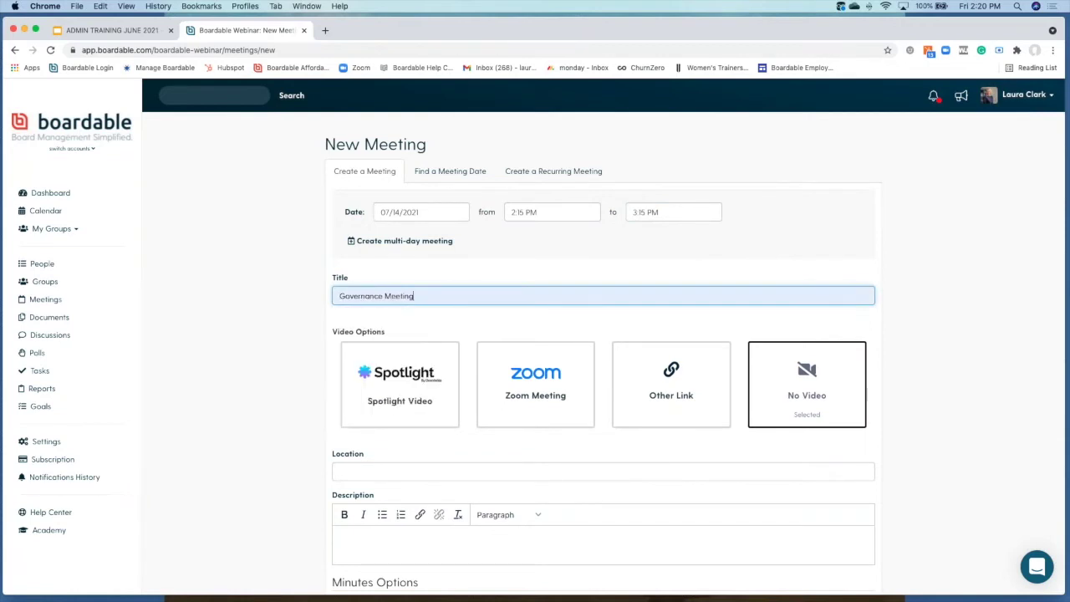
scroll(387, 215, down, 3)
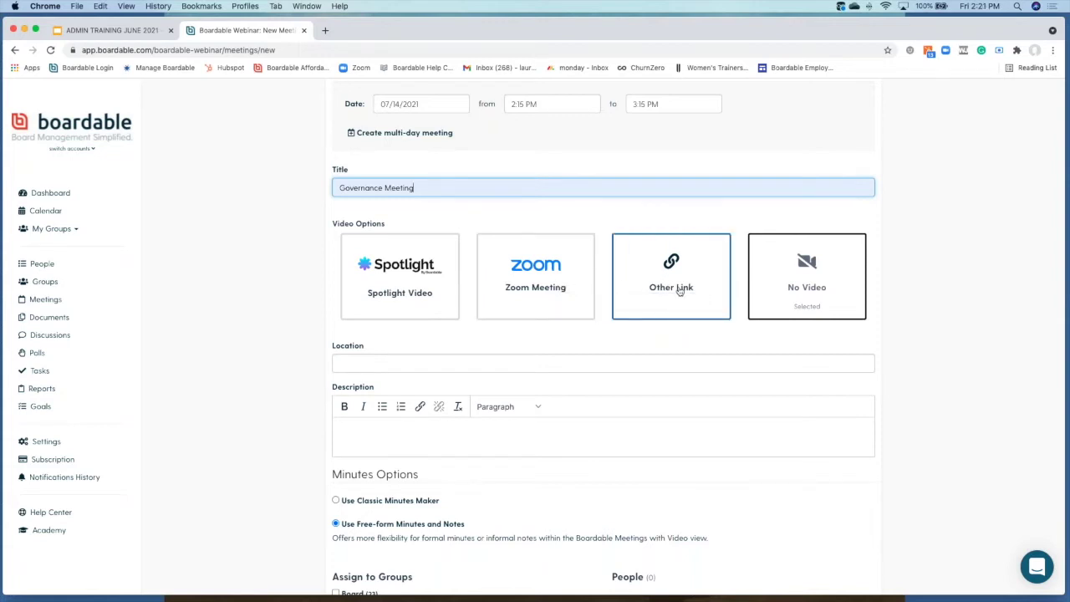
Step: Set the meeting's video option to Spotlight Video
click(639, 263)
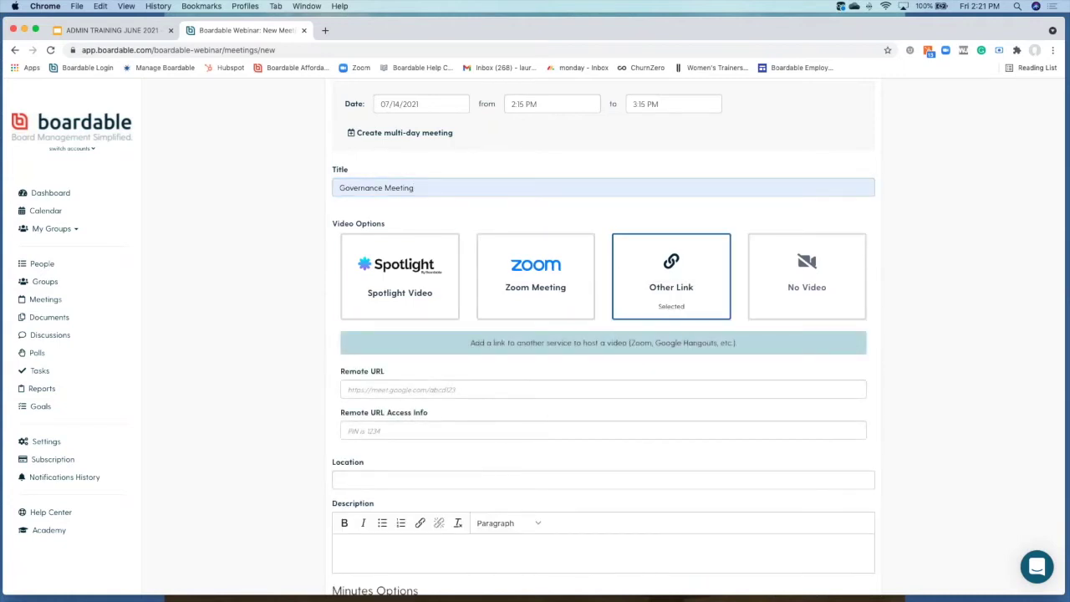
click(805, 307)
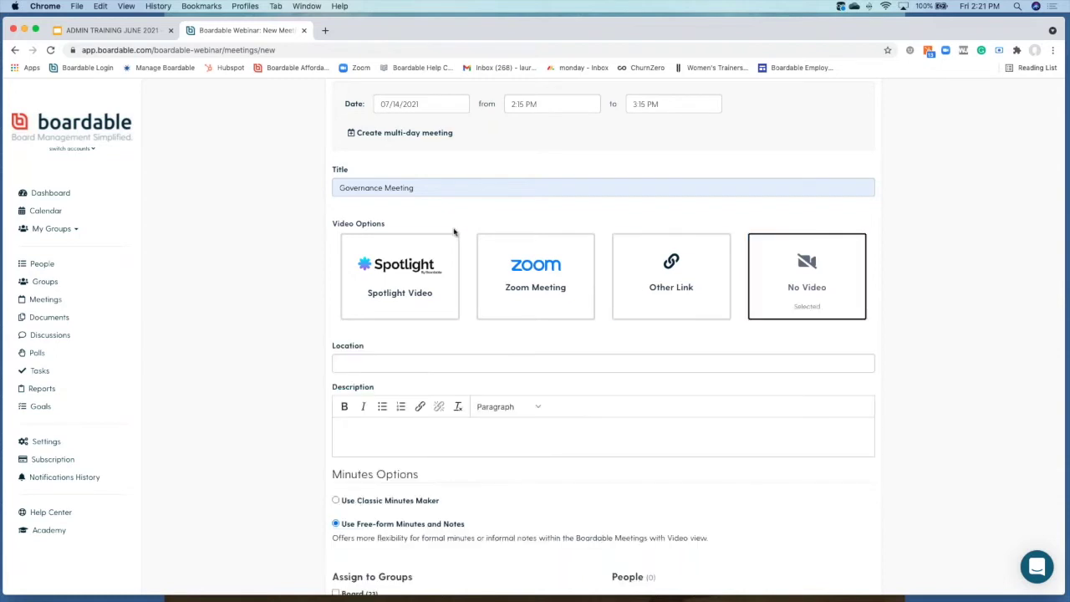
click(410, 279)
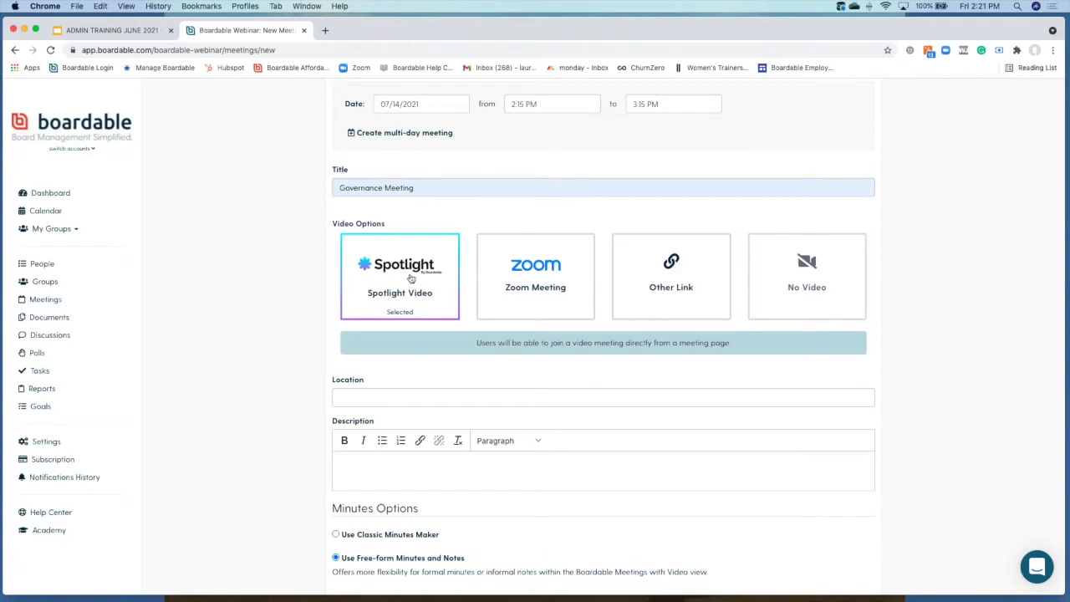
Step: Select the meeting location field and review the remaining meeting settings below it
click(415, 399)
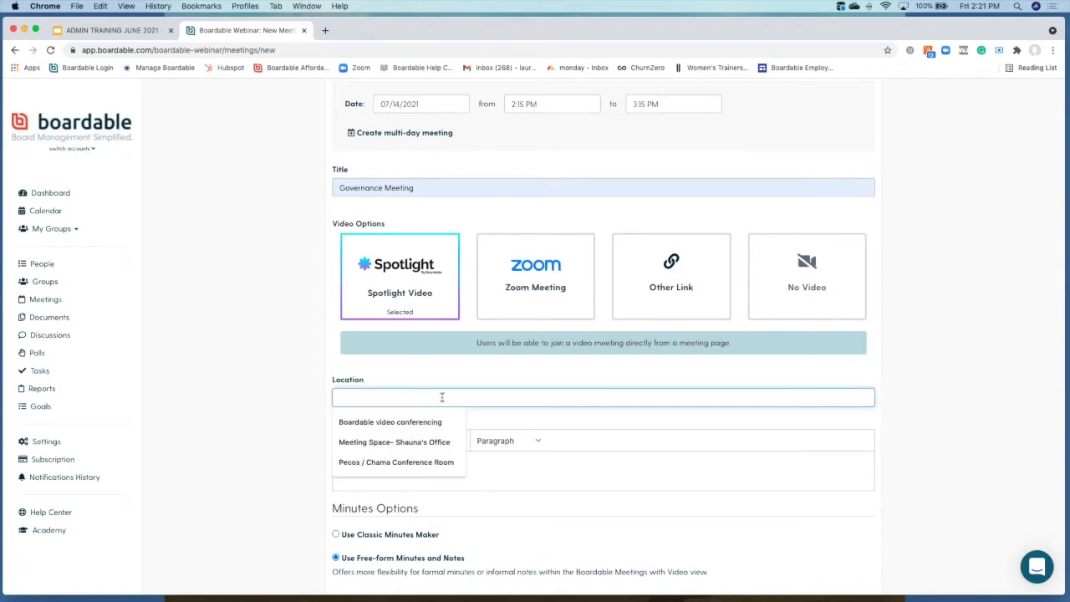
scroll(442, 396, down, 5)
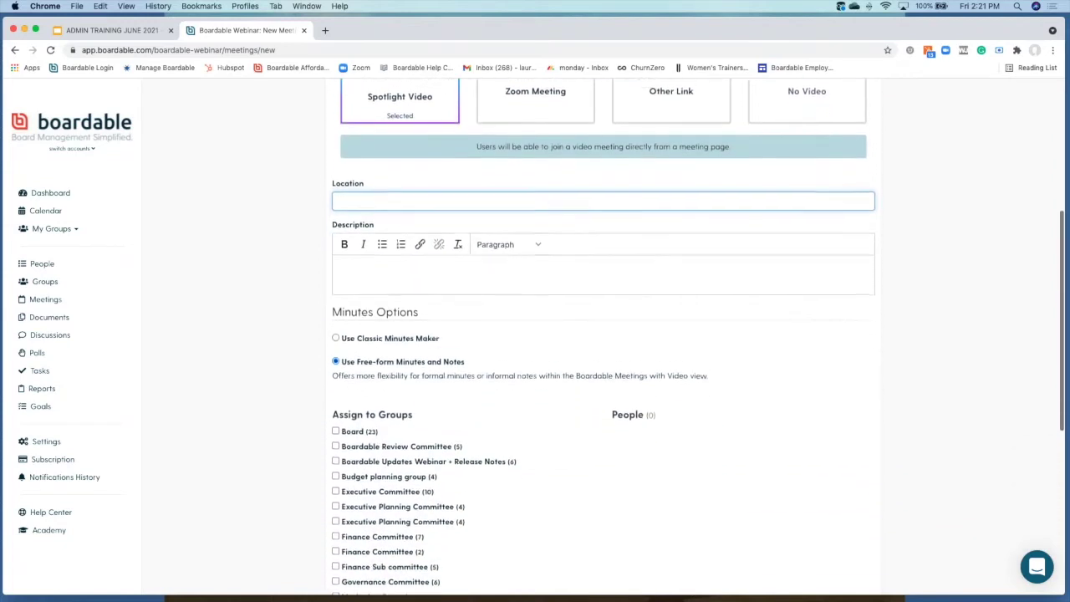
scroll(431, 274, down, 1)
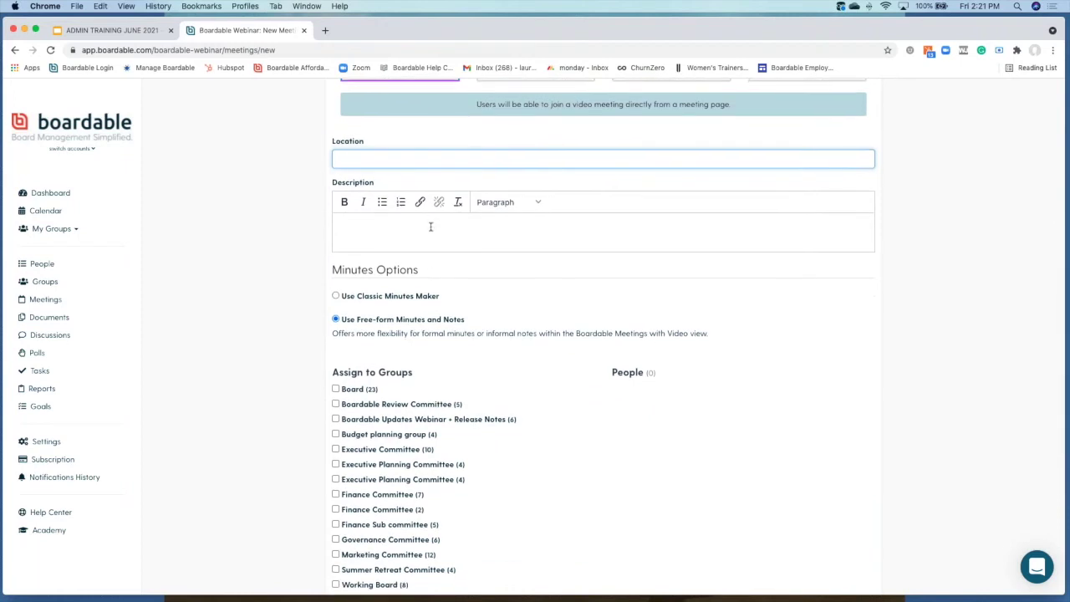
scroll(391, 304, down, 1)
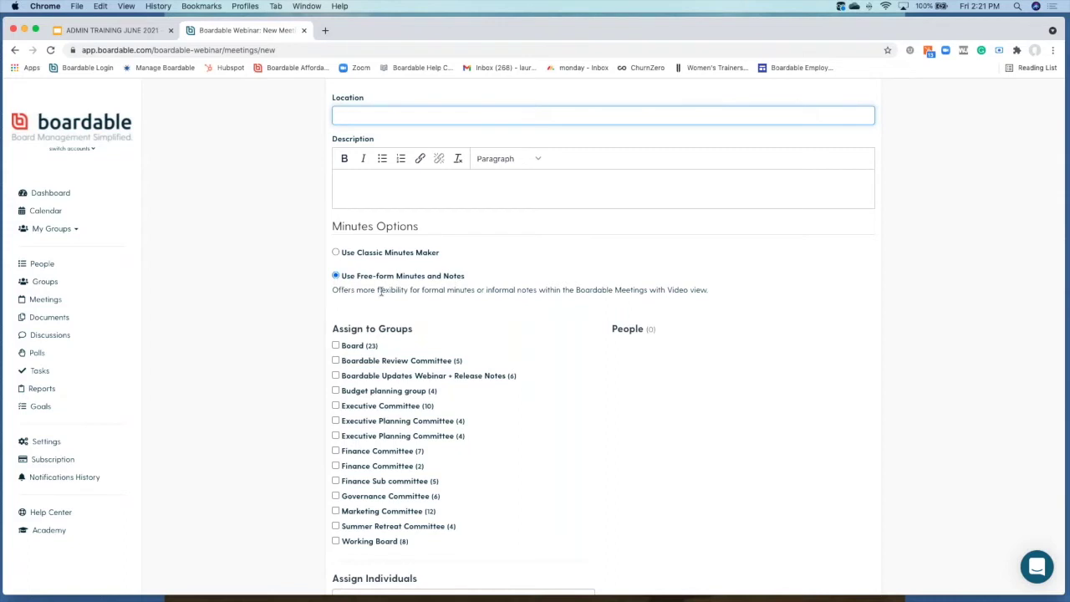
scroll(380, 291, down, 3)
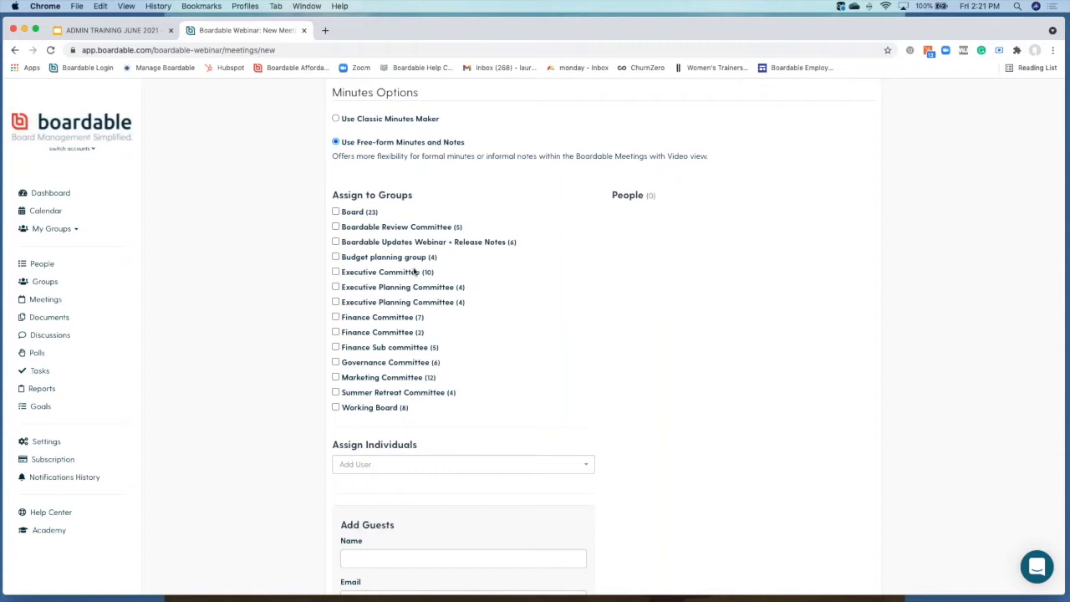
scroll(378, 326, up, 1)
scroll(378, 326, up, 4)
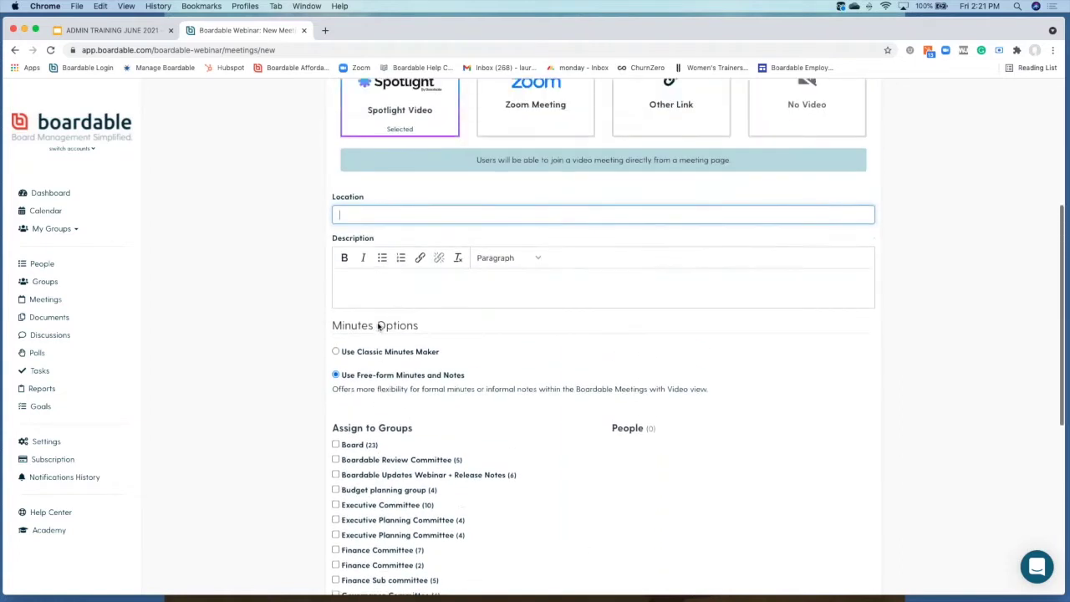
scroll(378, 326, down, 2)
scroll(378, 327, down, 5)
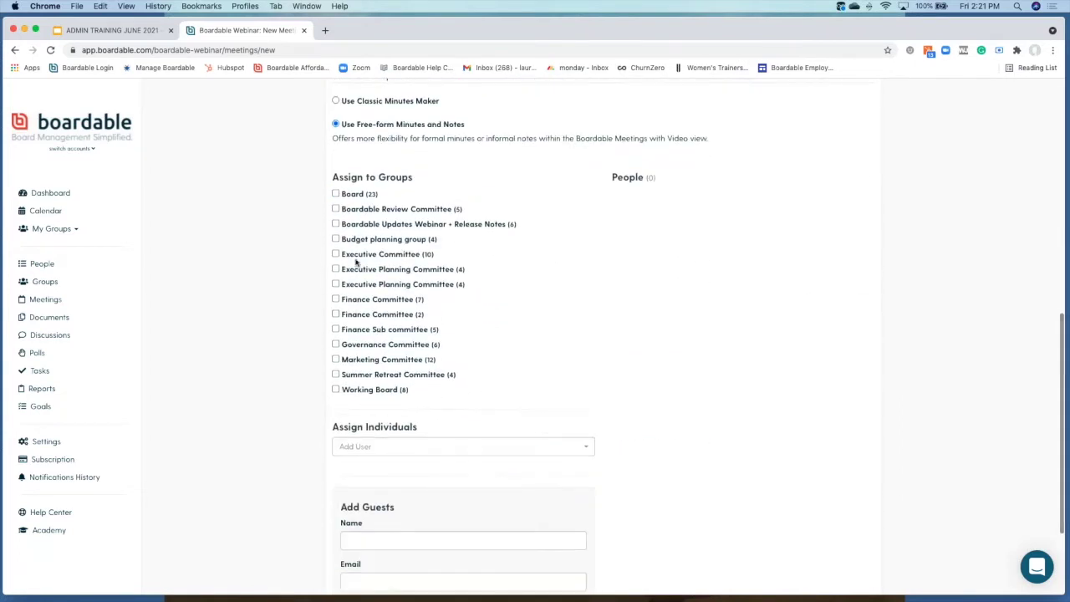
Step: Assign the Governance Committee group to the meeting without adding individual users
click(336, 345)
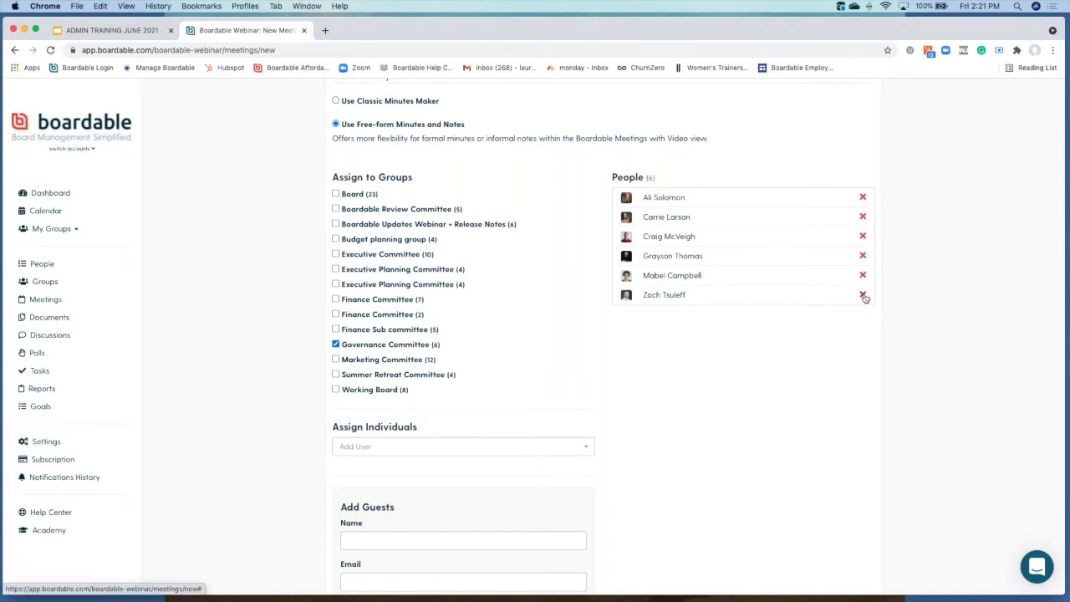
scroll(774, 352, down, 2)
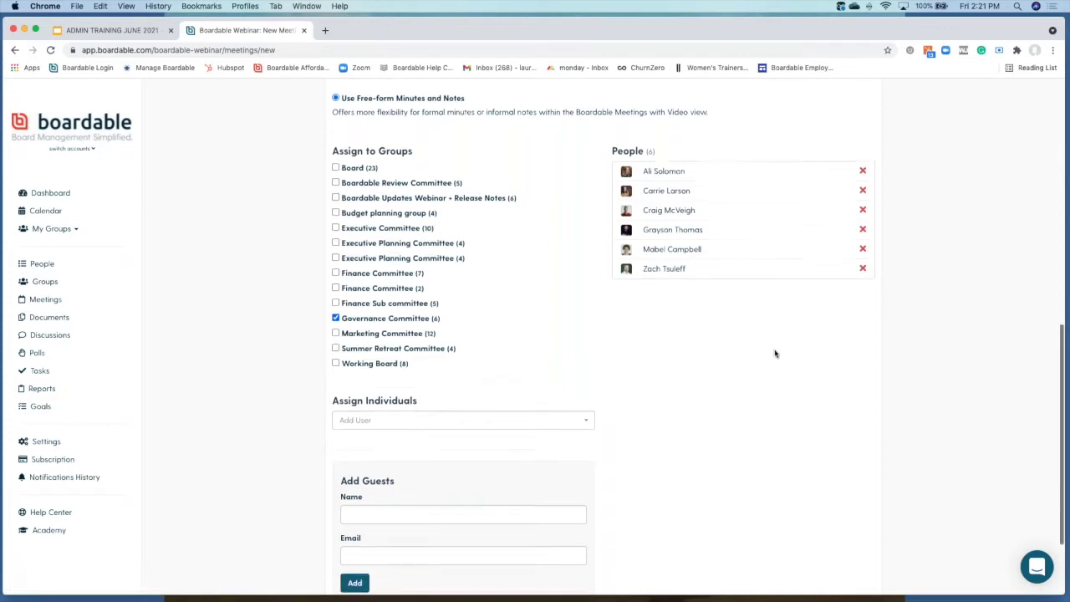
click(559, 389)
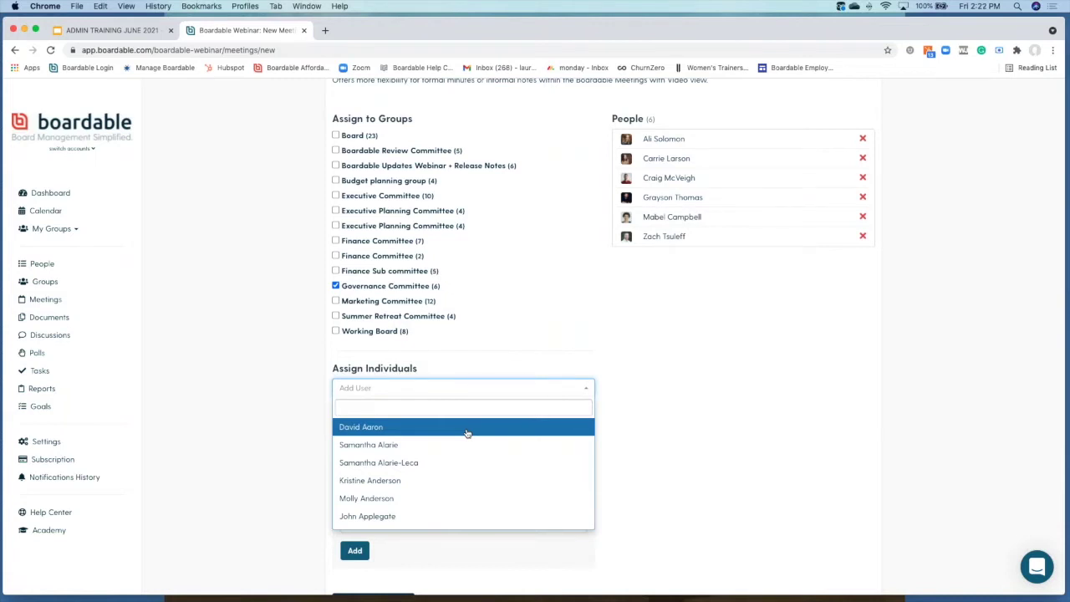
click(549, 355)
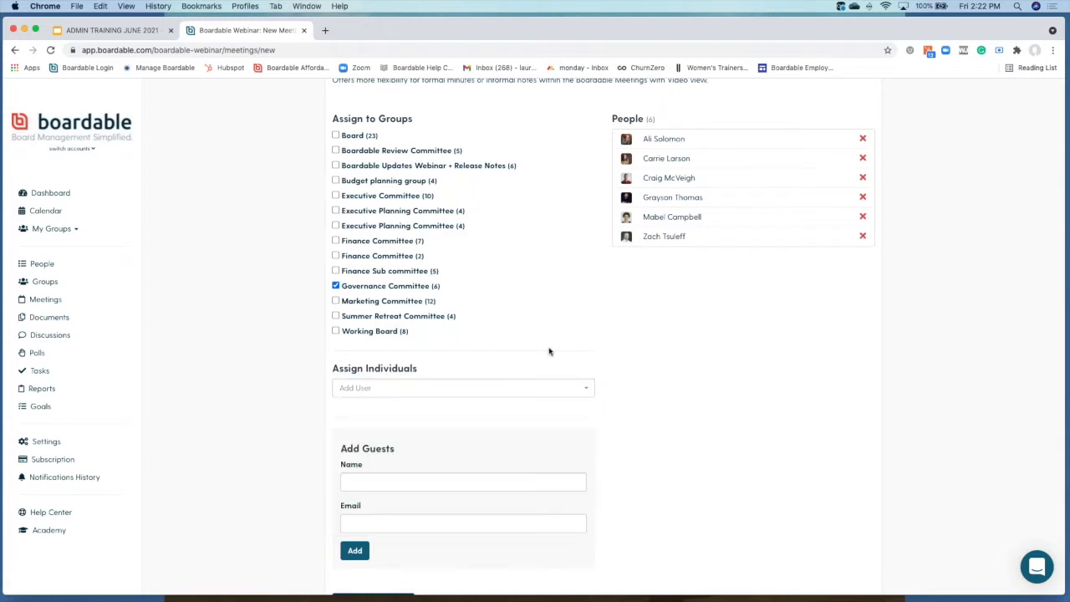
Step: Add a guest with their full name and e-mail address, bringing People to 7
click(447, 479)
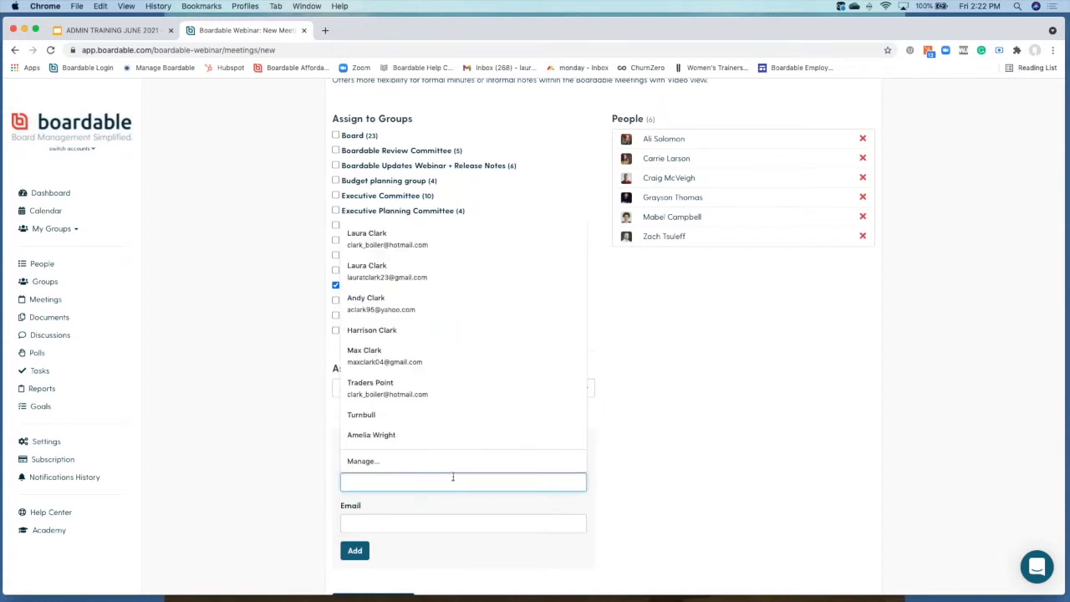
click(608, 470)
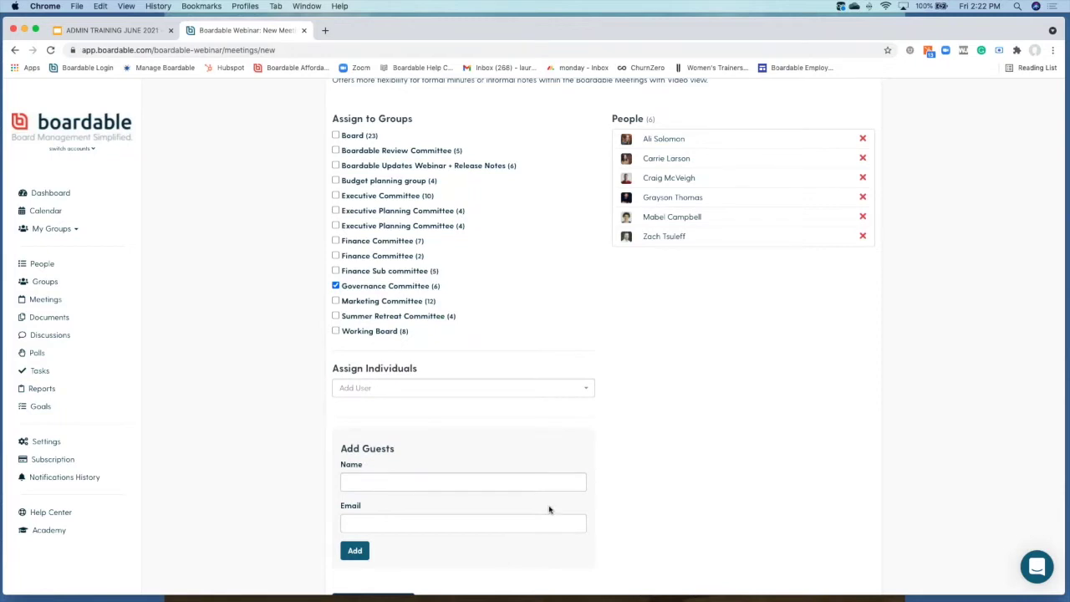
click(519, 485)
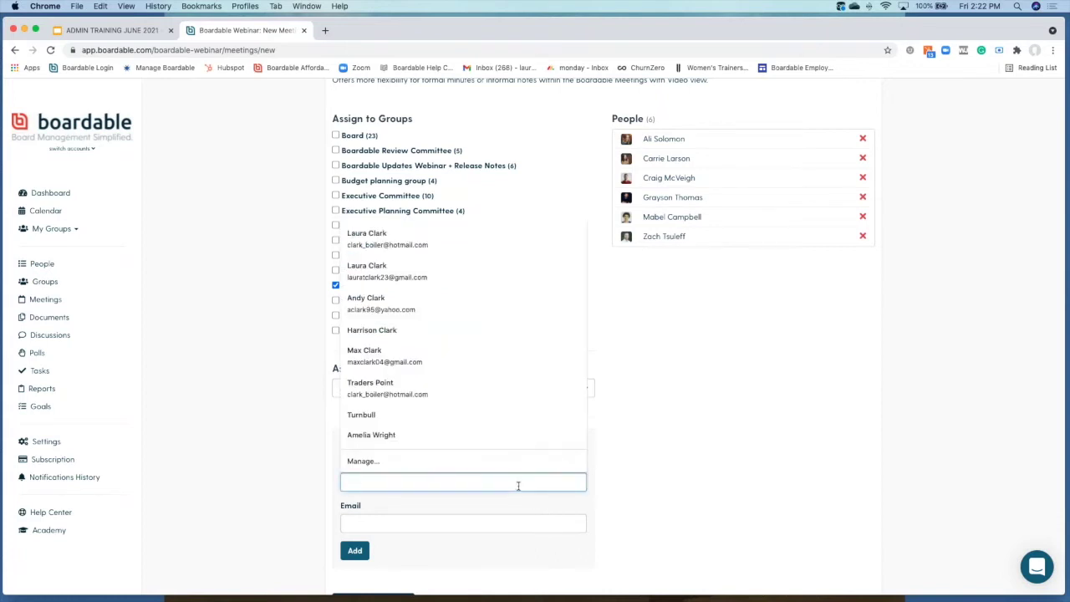
click(494, 523)
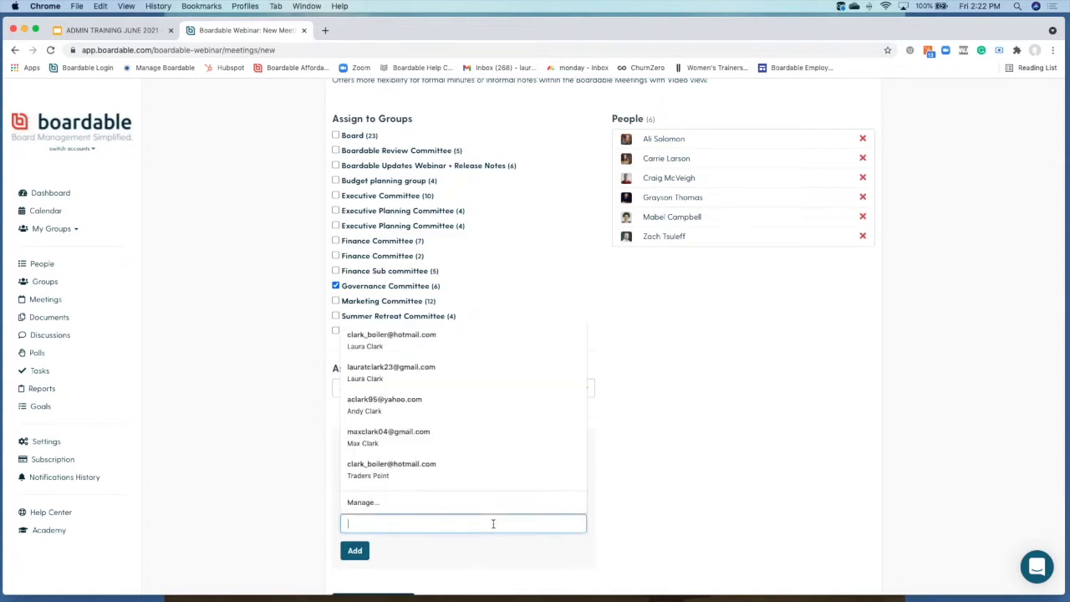
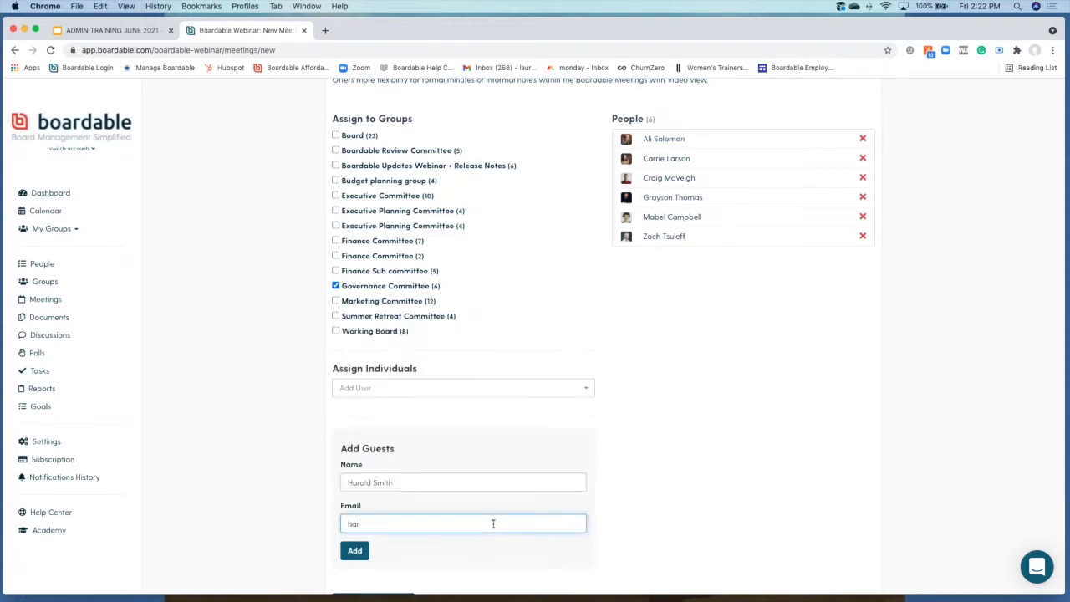
click(356, 552)
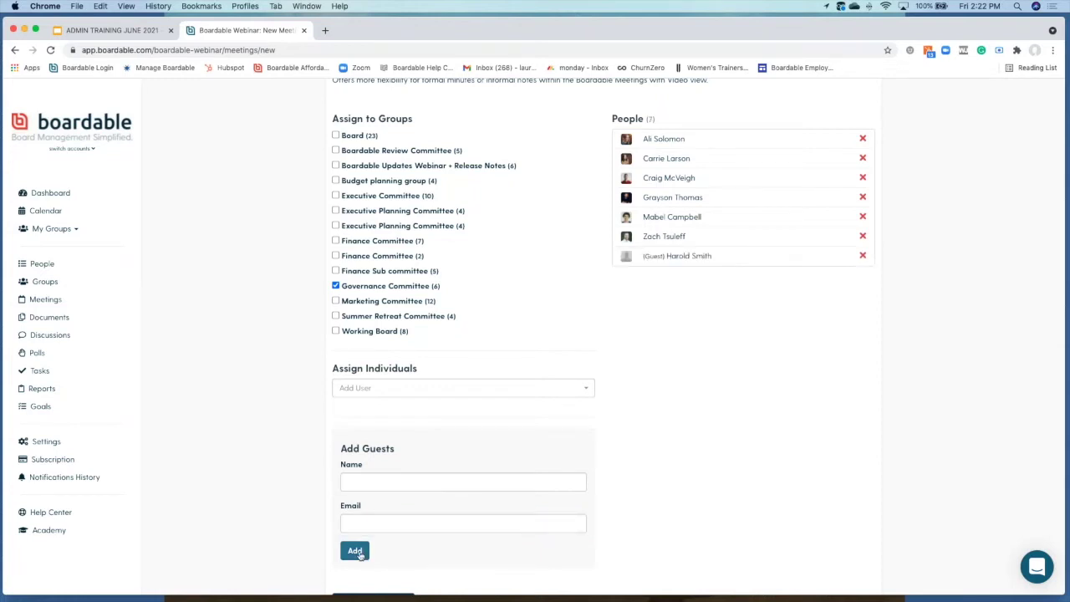
scroll(357, 554, down, 3)
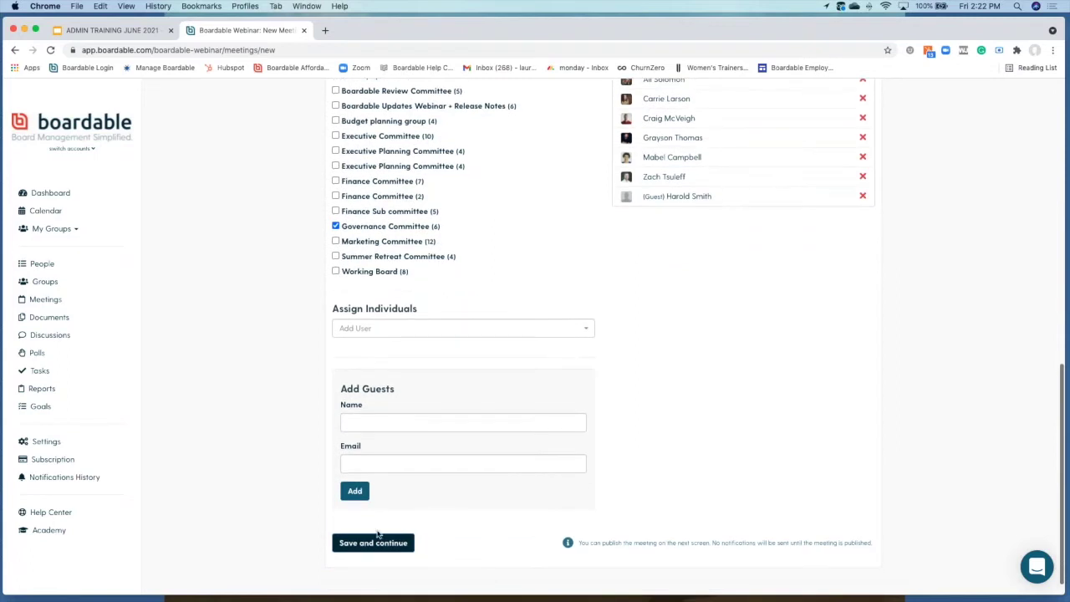
Step: Save the Governance Meeting for Wednesday, July 14 2021, 2:15–3:15pm
click(368, 544)
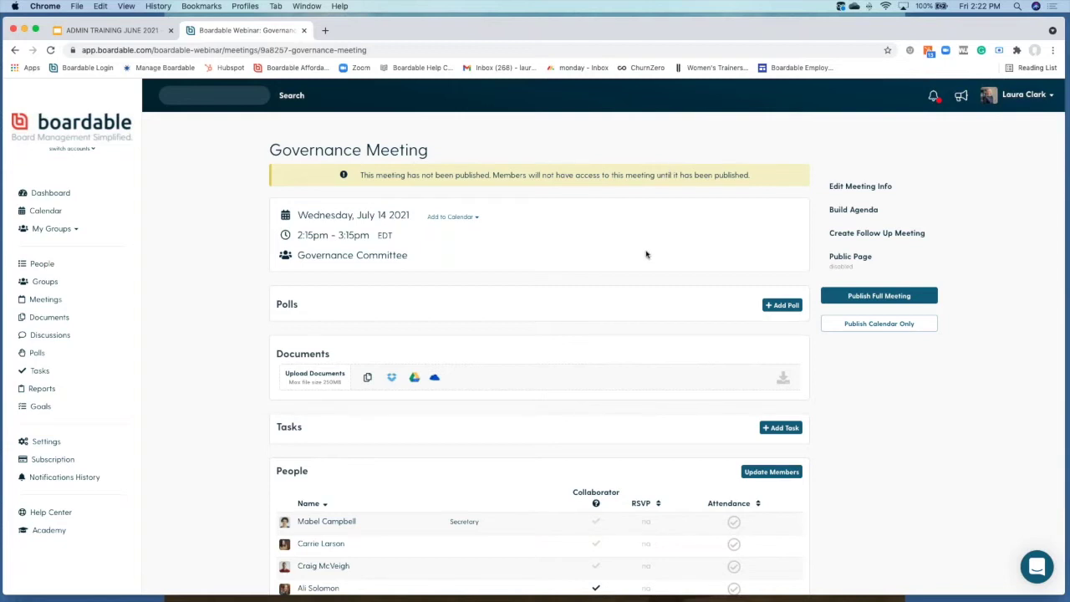
Step: Publish only the meeting's title and date to calendars, notifying invited users and guests
click(874, 329)
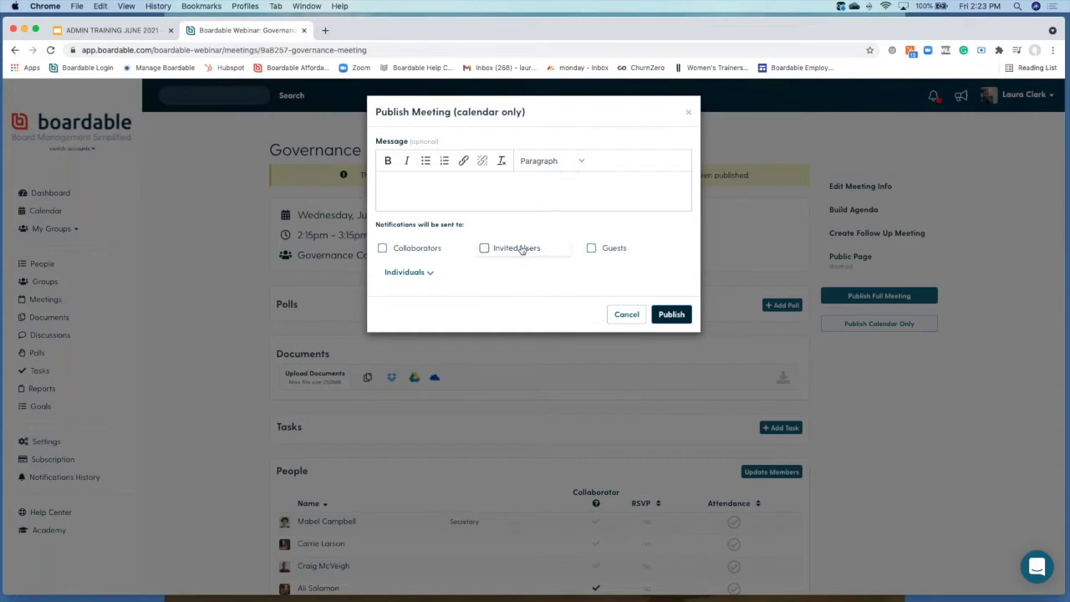
click(484, 249)
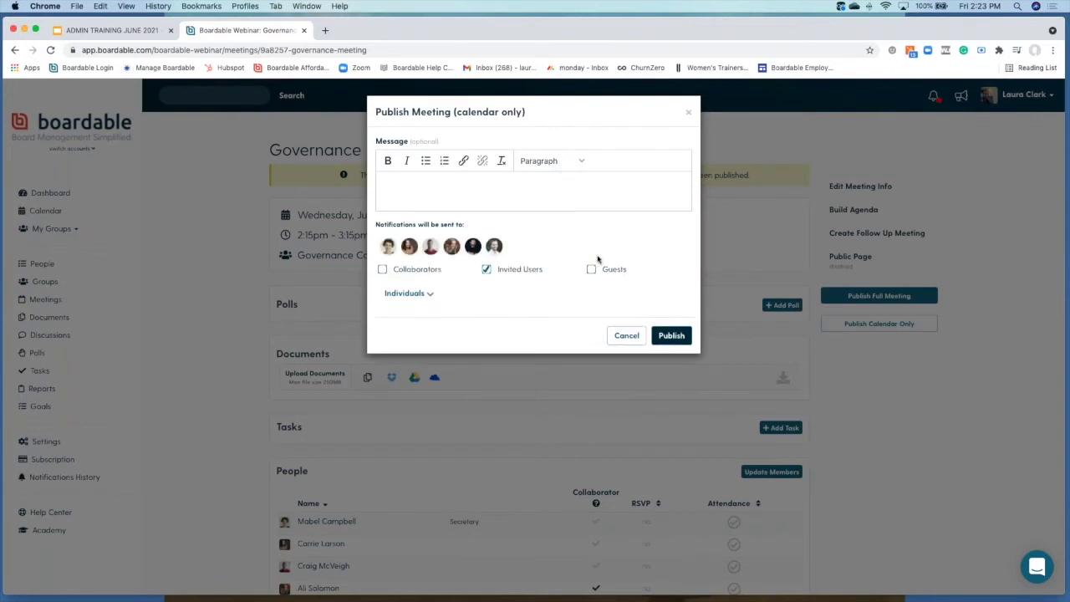
click(591, 270)
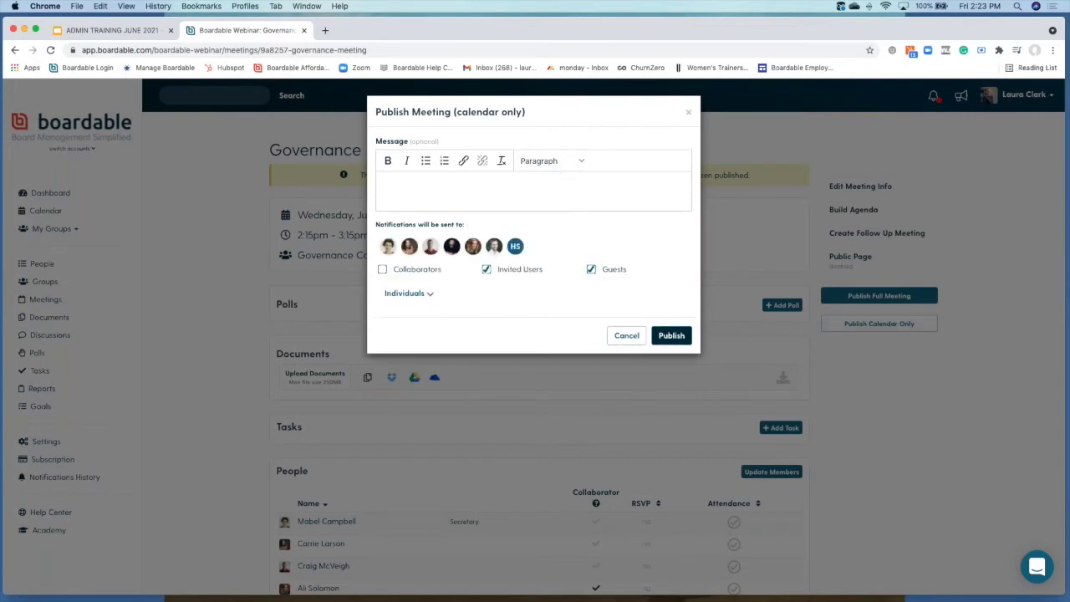
click(672, 335)
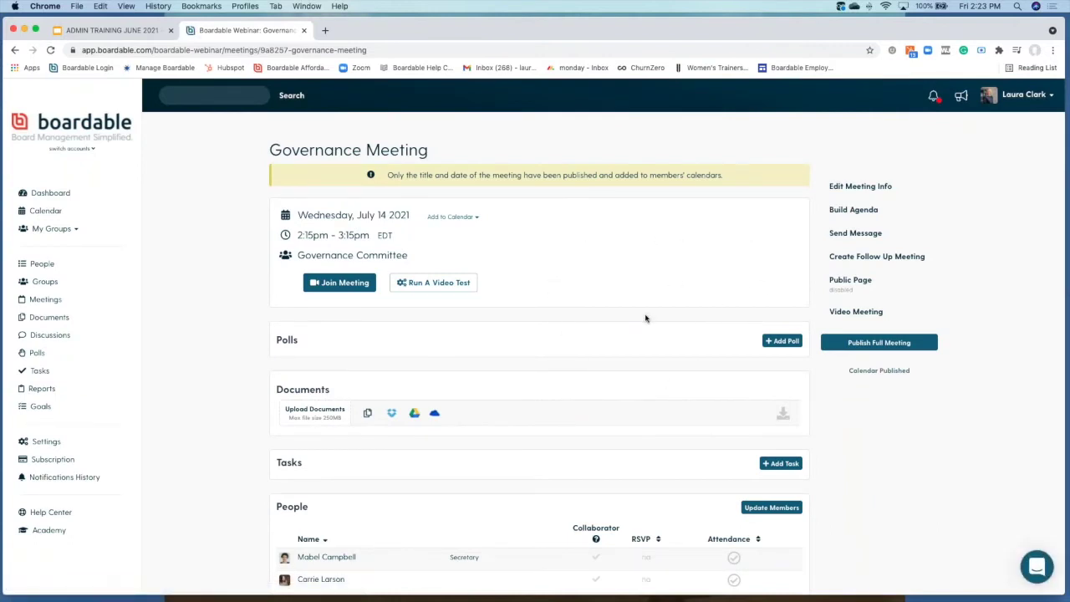
Step: Publish the full meeting, notifying invited users and the guest after reviewing individual recipients
scroll(645, 318, down, 2)
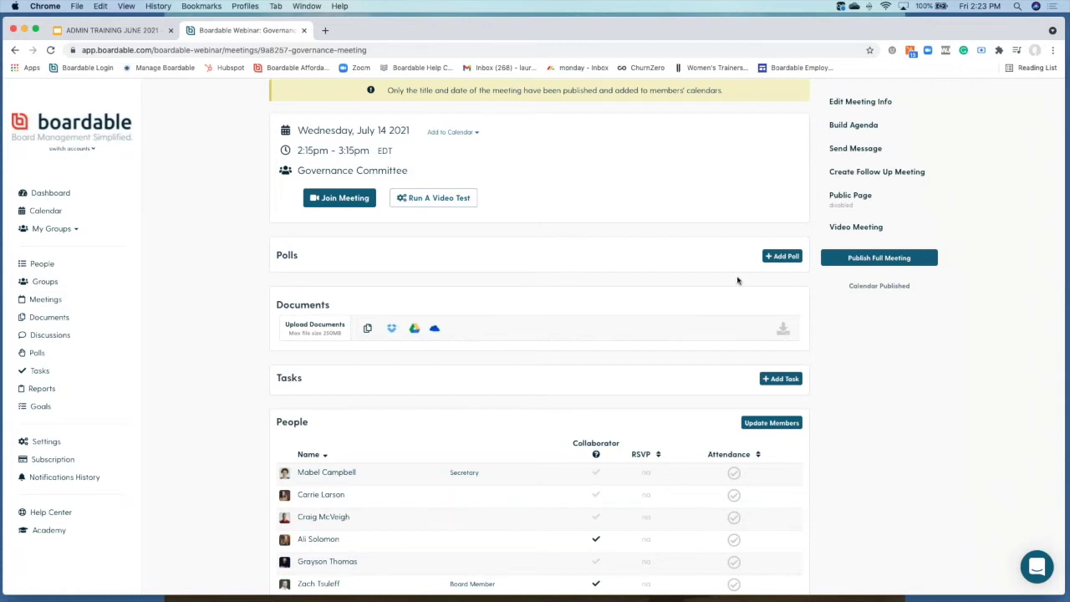
click(892, 264)
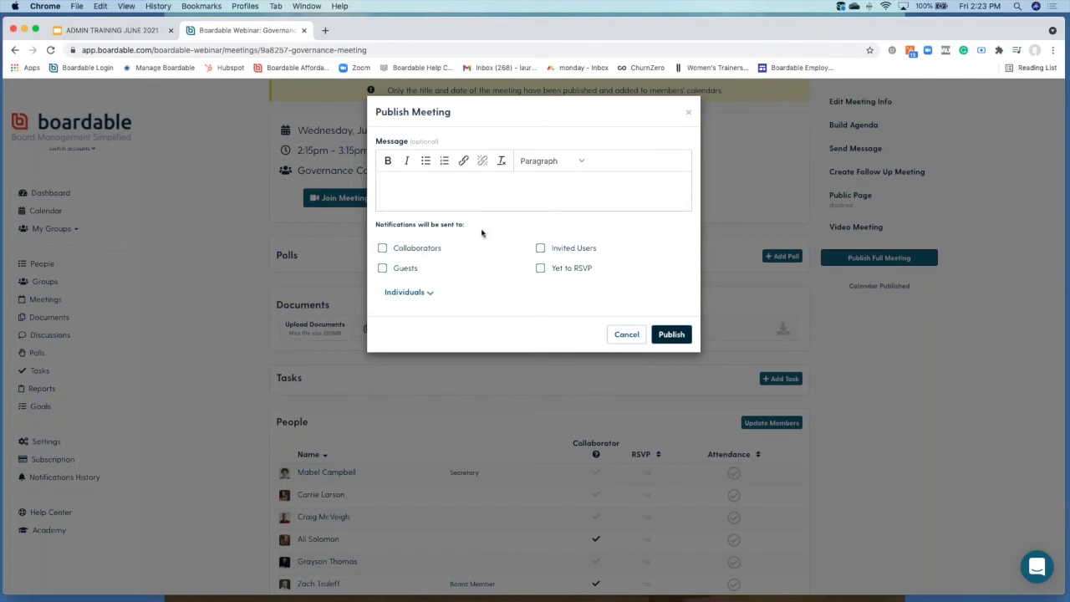
click(537, 249)
click(382, 289)
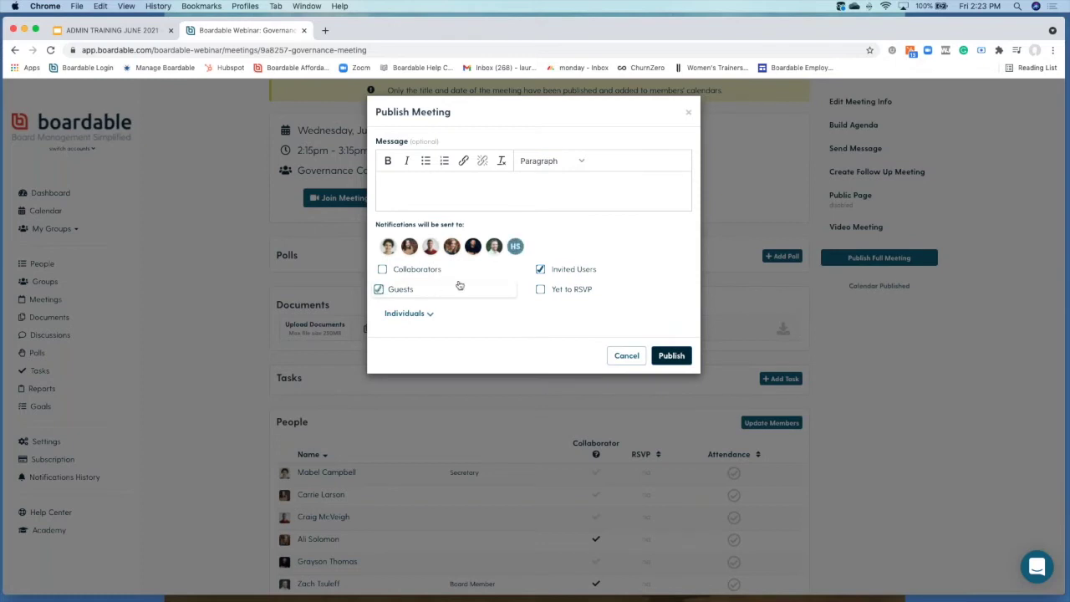
click(412, 318)
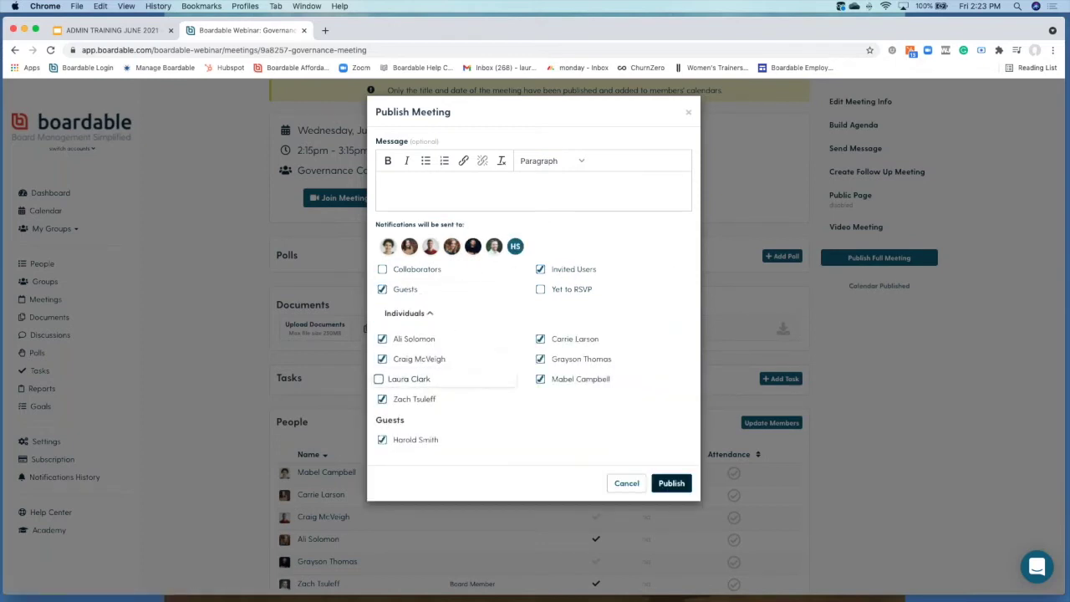
click(669, 483)
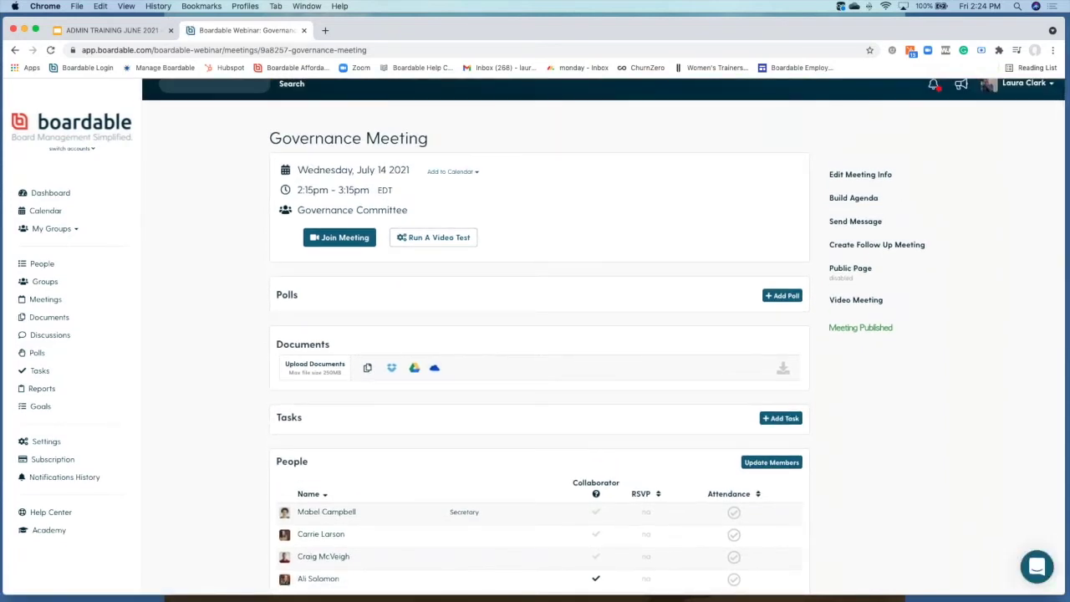
scroll(604, 337, down, 1)
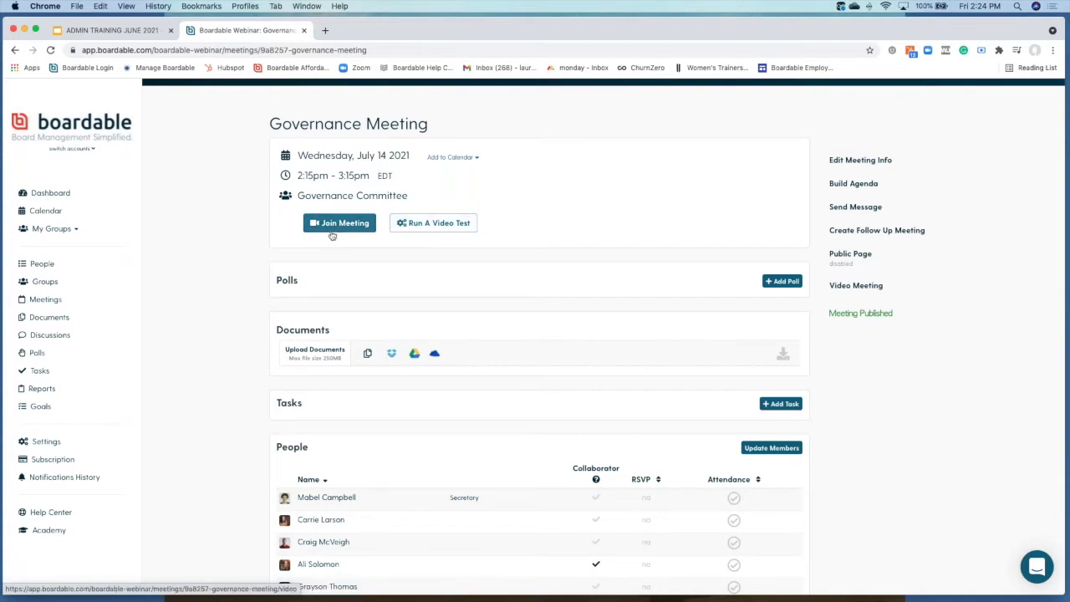
click(470, 159)
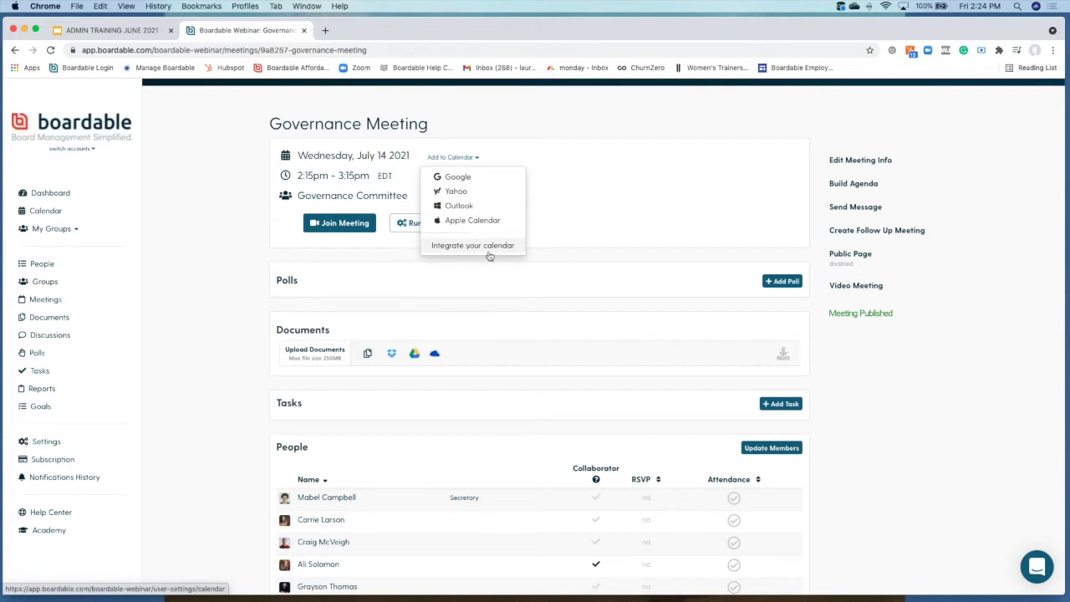
click(383, 264)
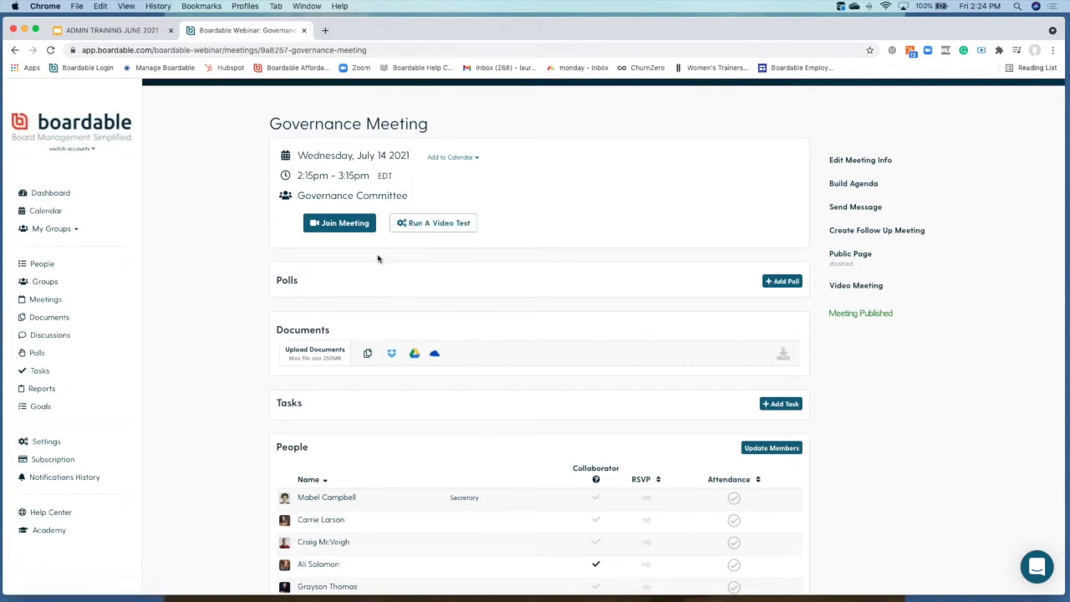
scroll(411, 287, down, 2)
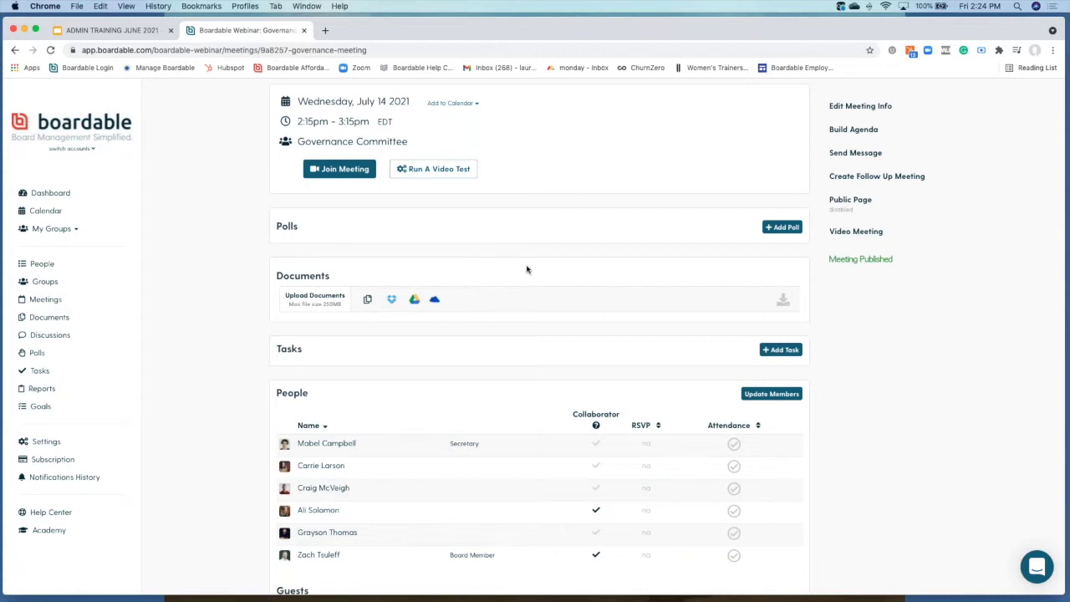
scroll(527, 269, down, 2)
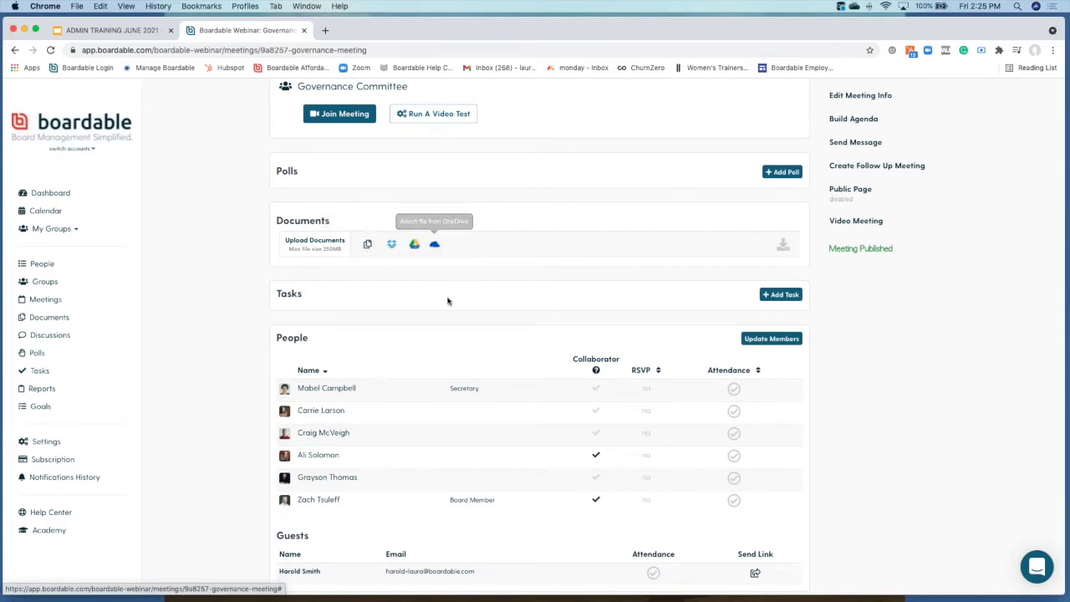
scroll(399, 309, down, 2)
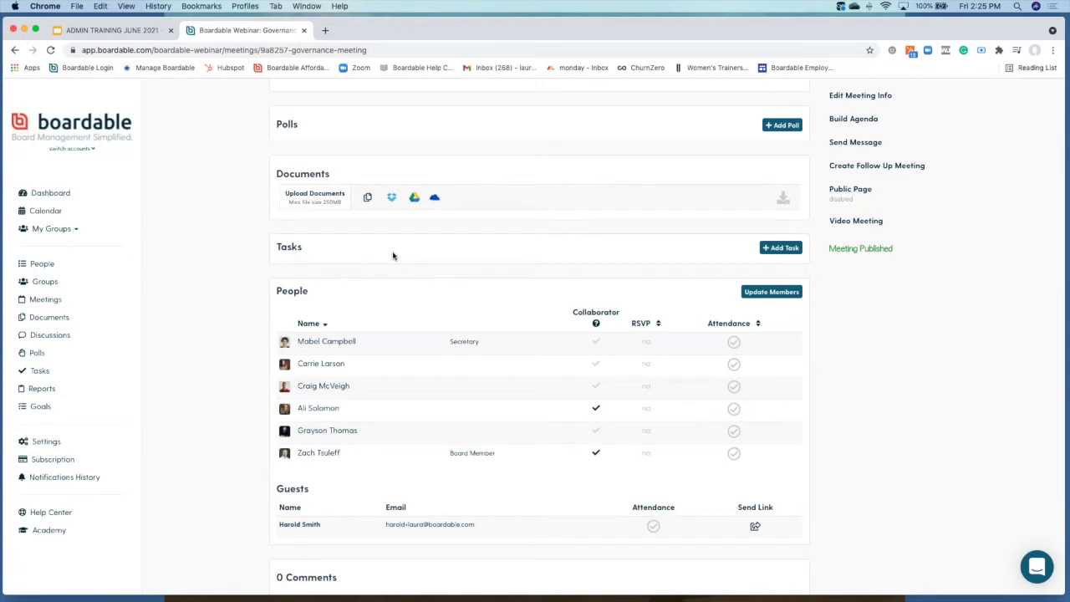
Step: Create a meeting task 'Get a new donor' due July 23, 2021
click(784, 247)
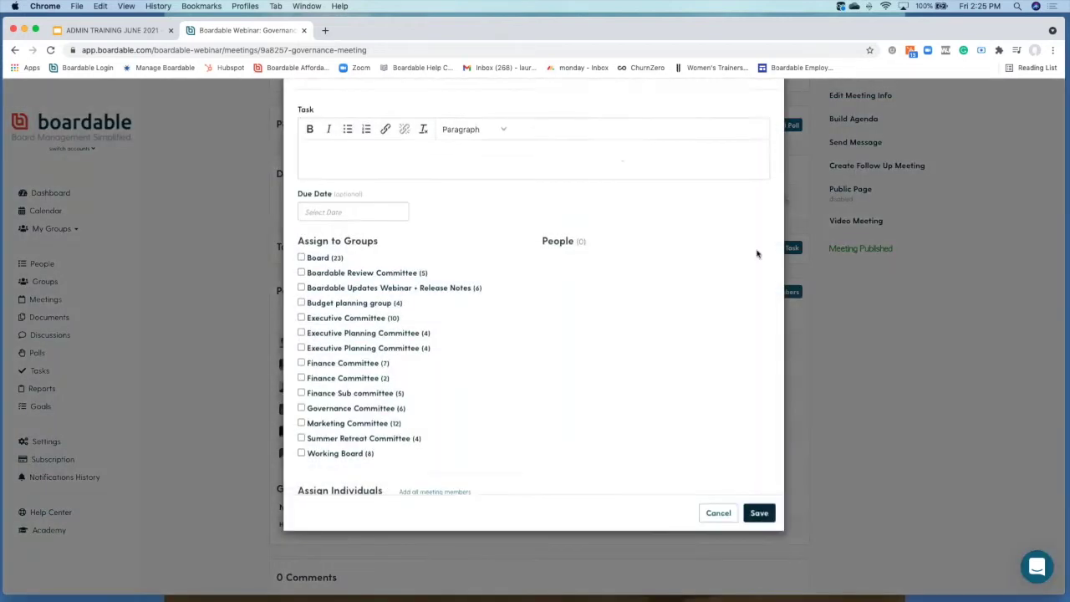
click(378, 199)
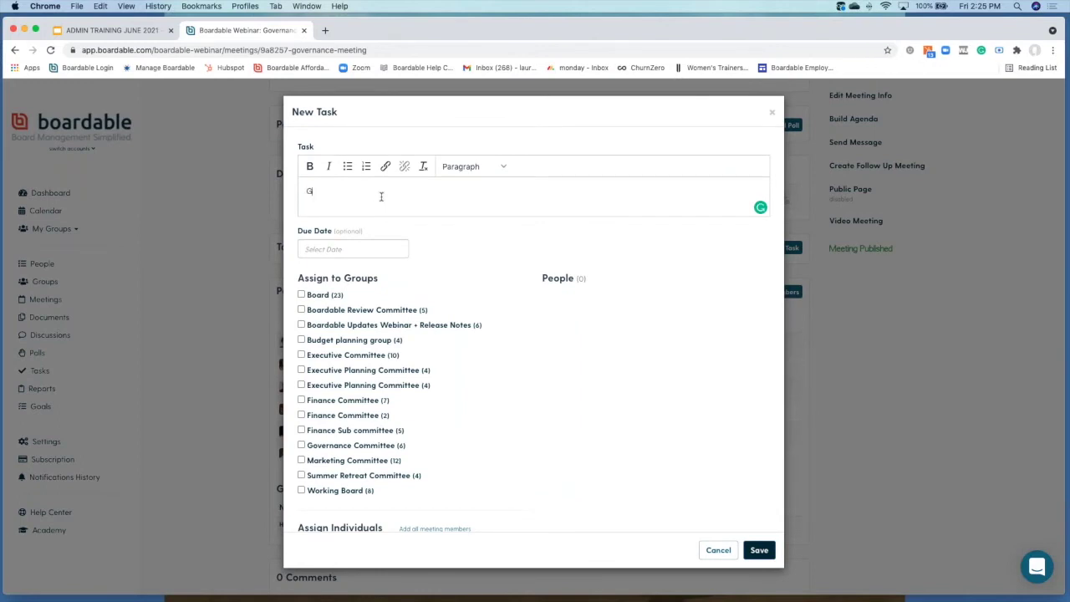
text(Gent)
key(BackSpace)
text(a new d)
click(354, 248)
click(436, 275)
click(416, 355)
Step: Assign the task to the Governance Committee and save it
scroll(302, 446, down, 3)
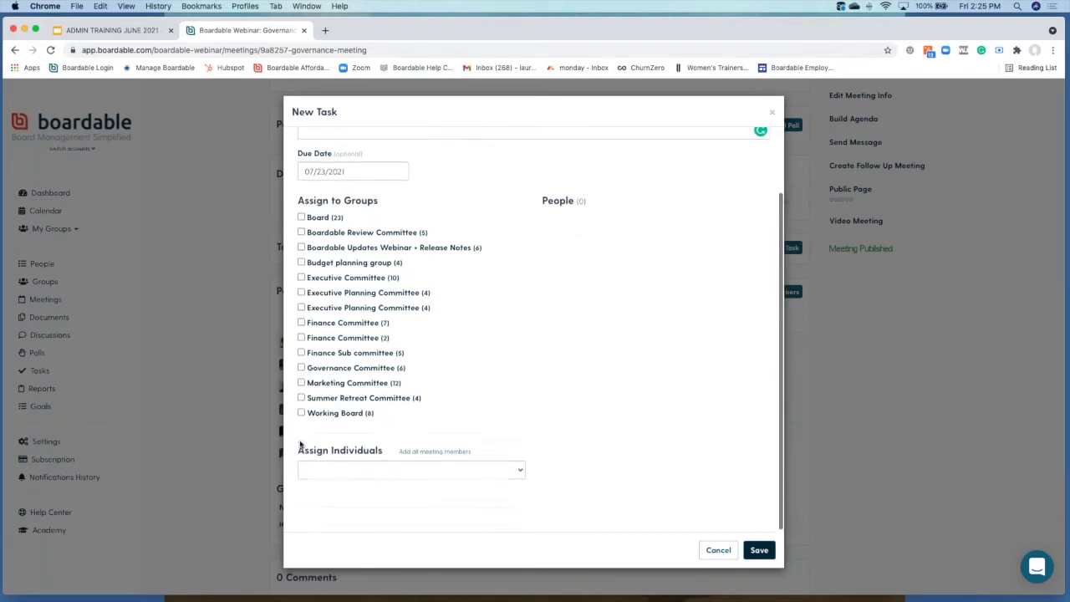
click(339, 473)
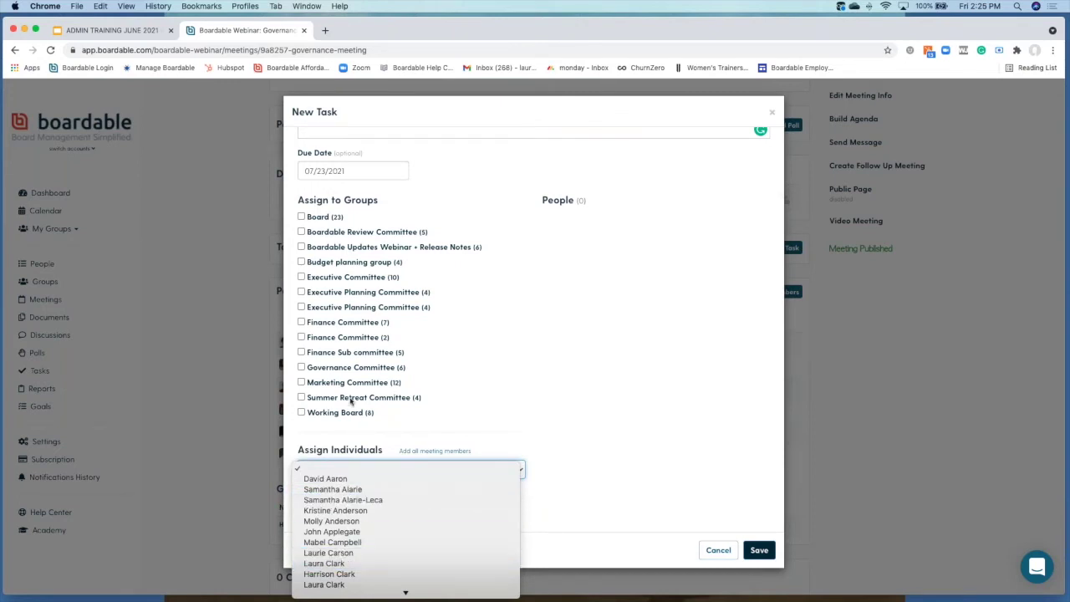
click(299, 372)
click(302, 367)
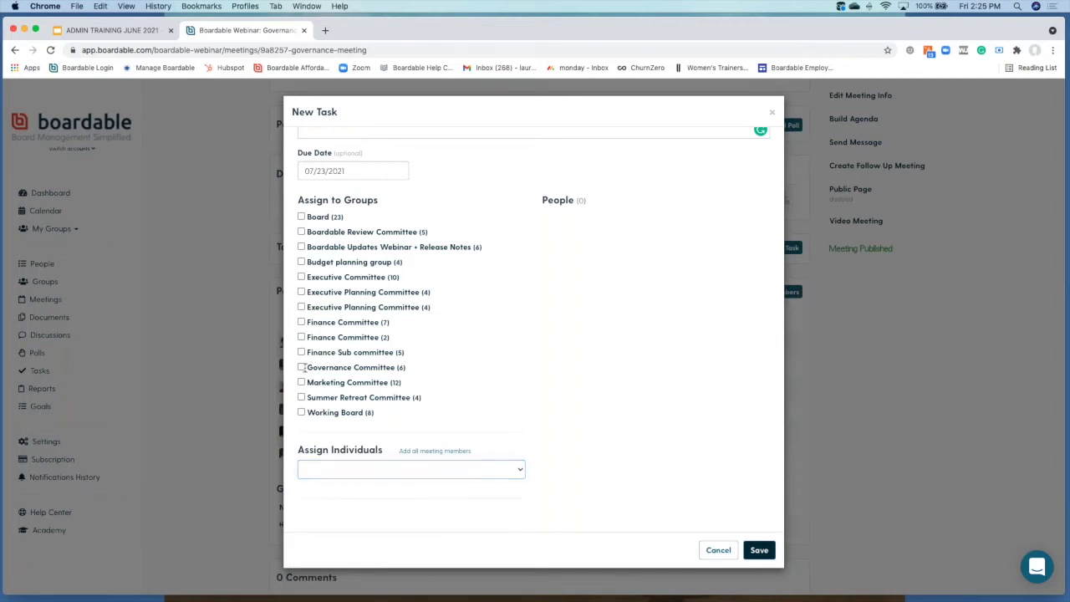
click(758, 550)
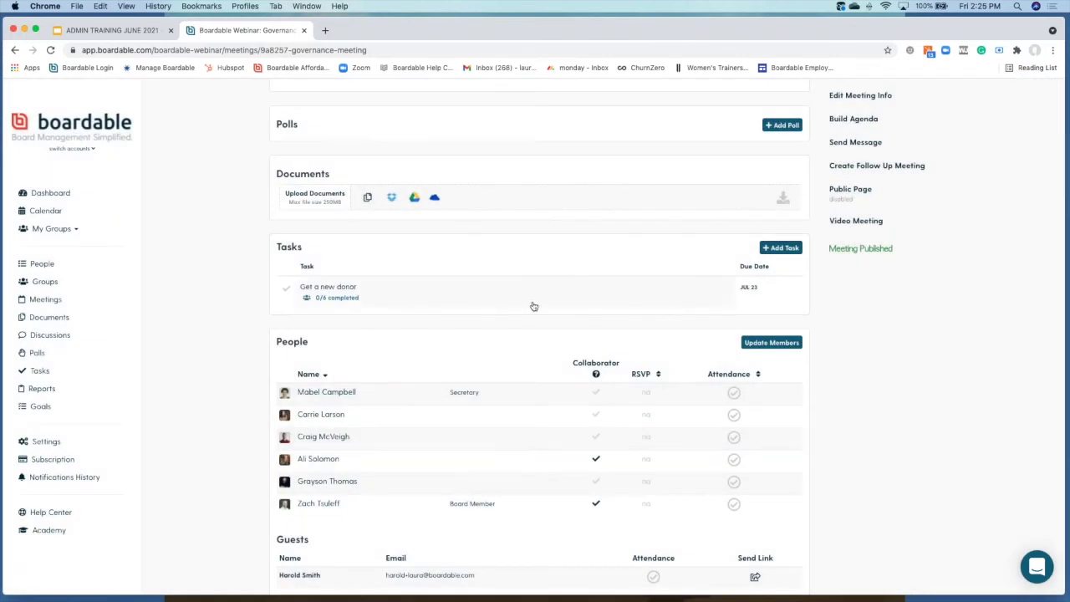
scroll(533, 306, down, 2)
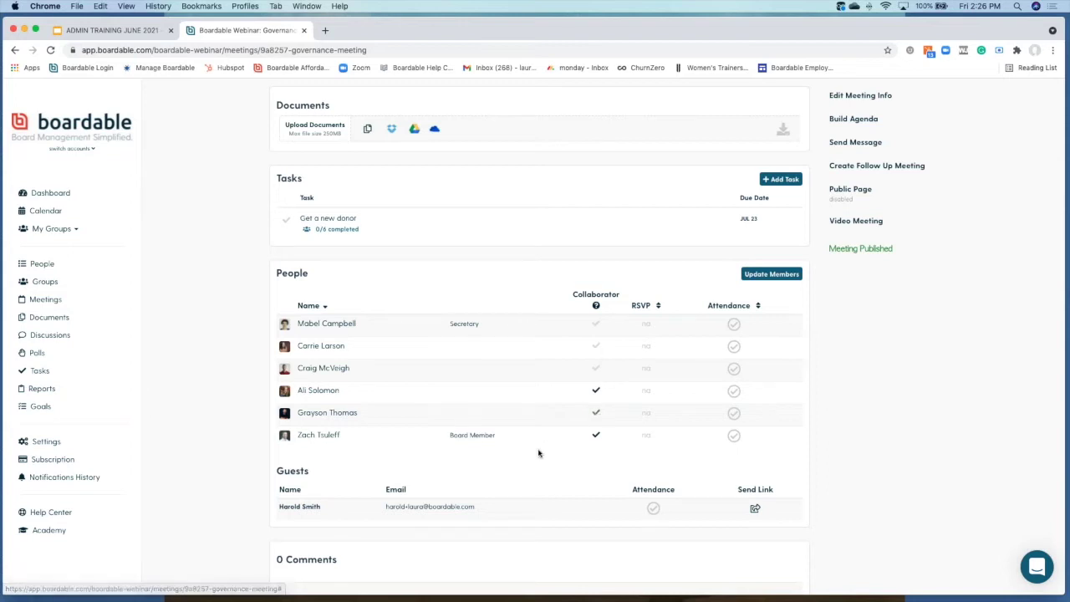
scroll(470, 451, down, 1)
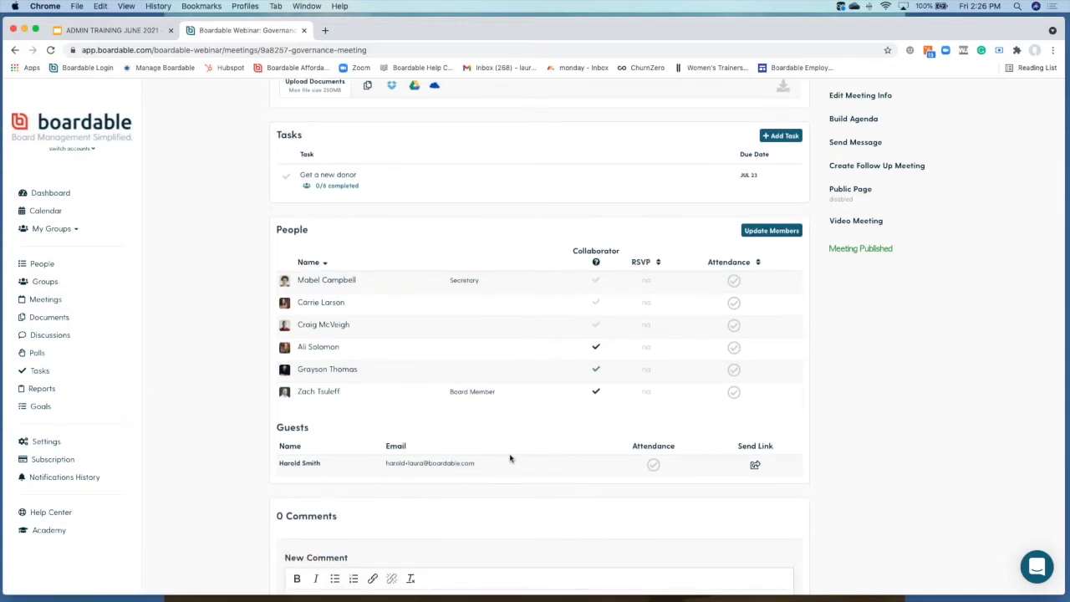
scroll(509, 457, down, 4)
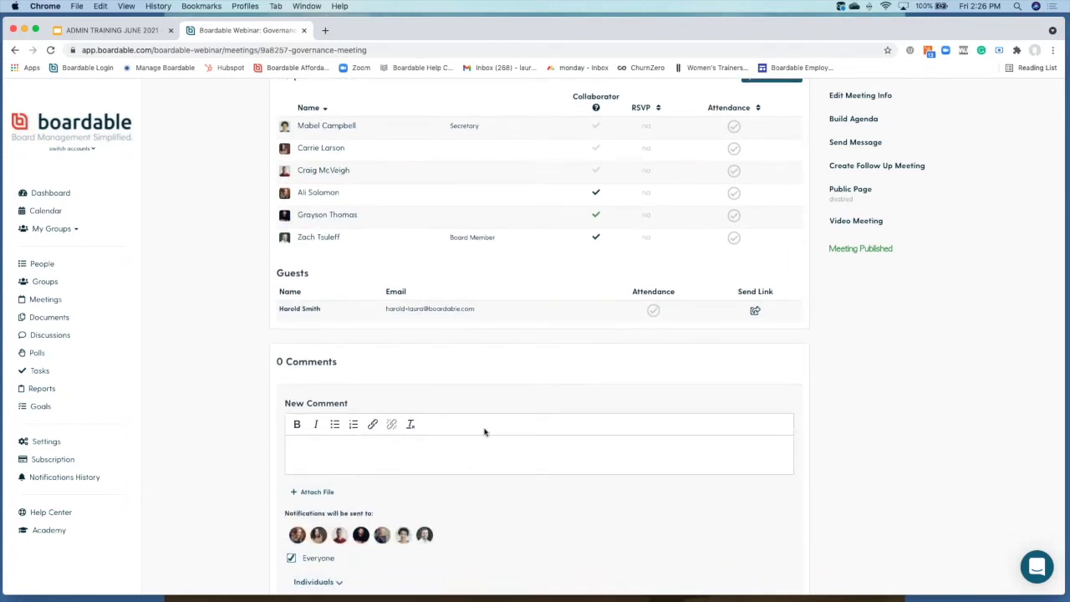
scroll(485, 431, down, 2)
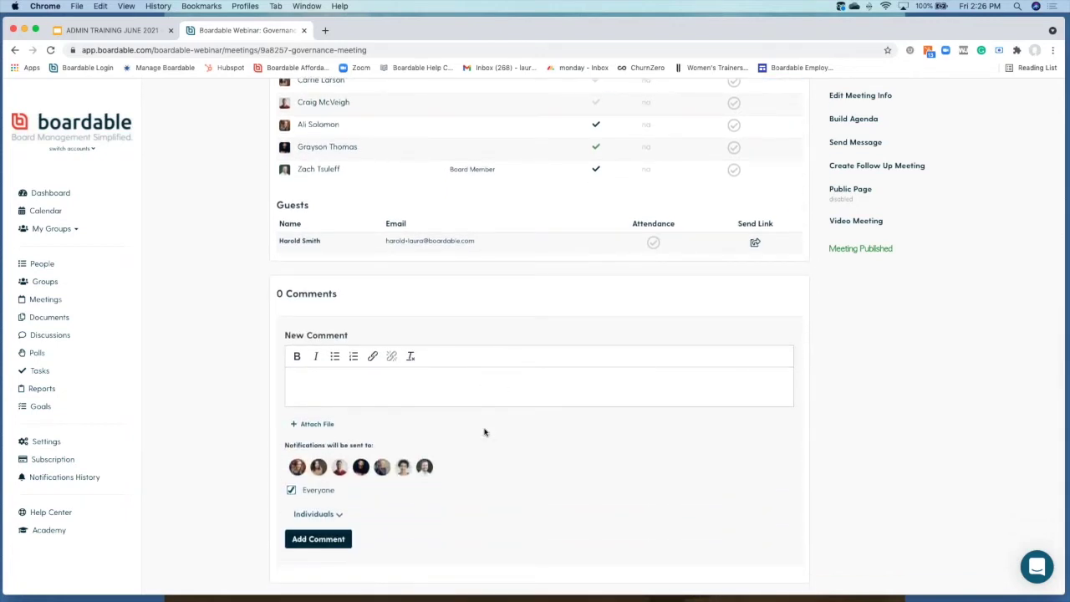
scroll(484, 432, up, 13)
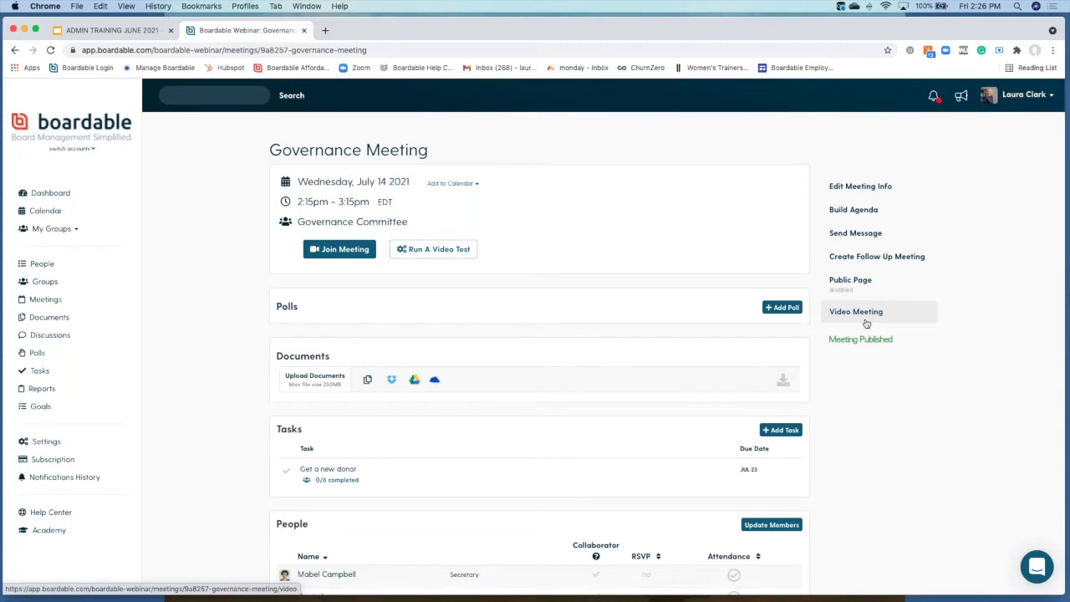
click(866, 187)
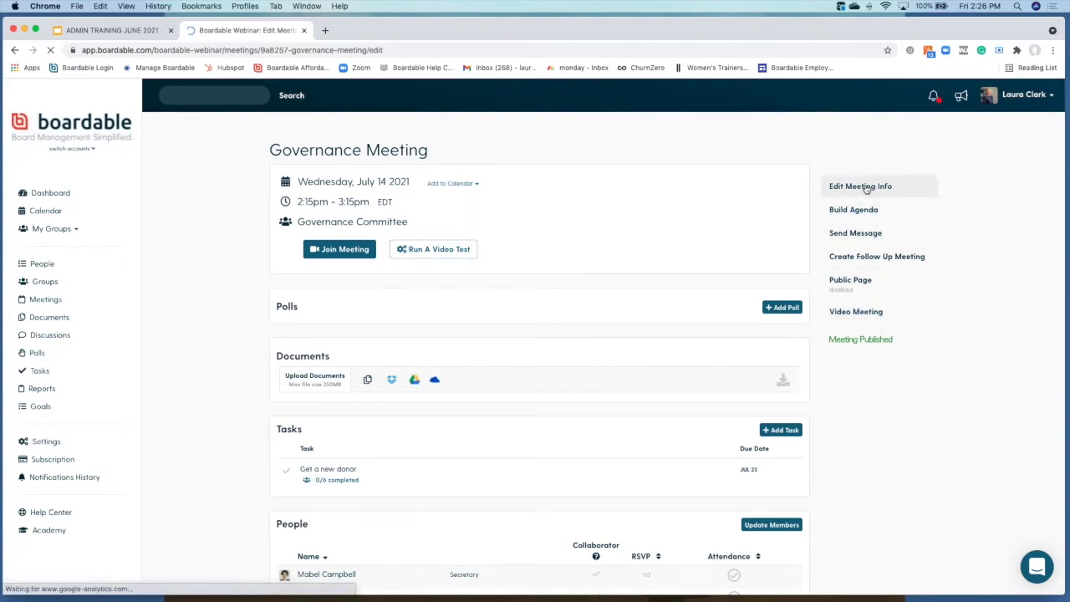
scroll(866, 189, down, 10)
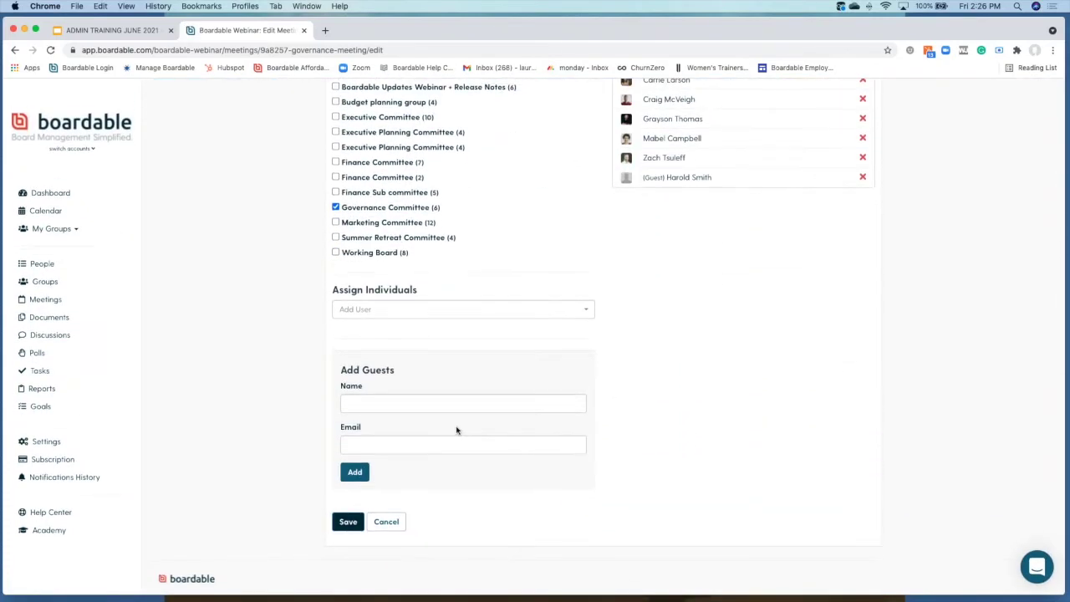
click(348, 516)
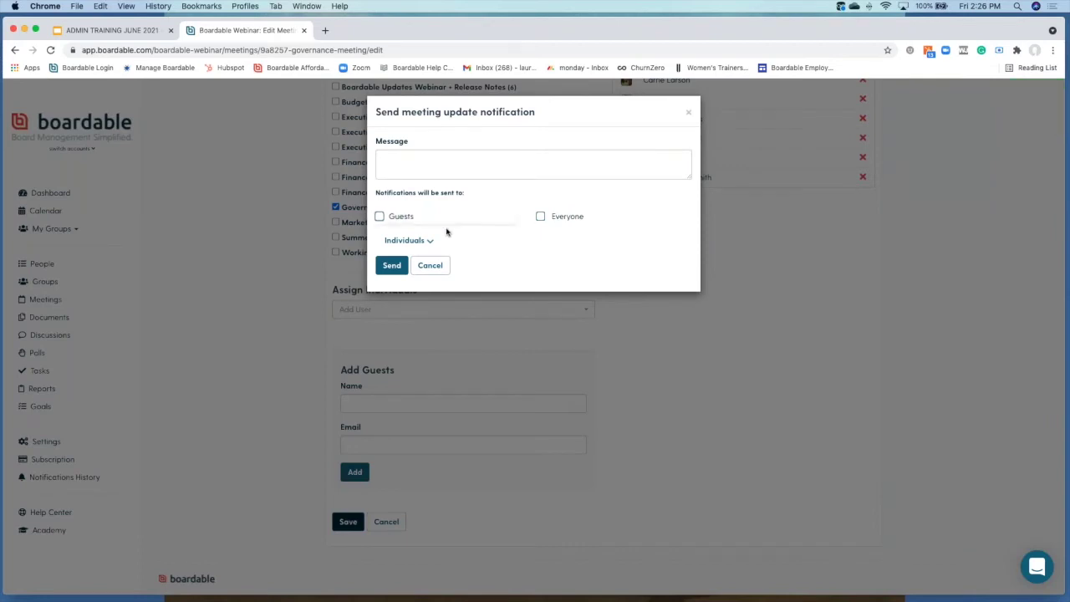
click(391, 266)
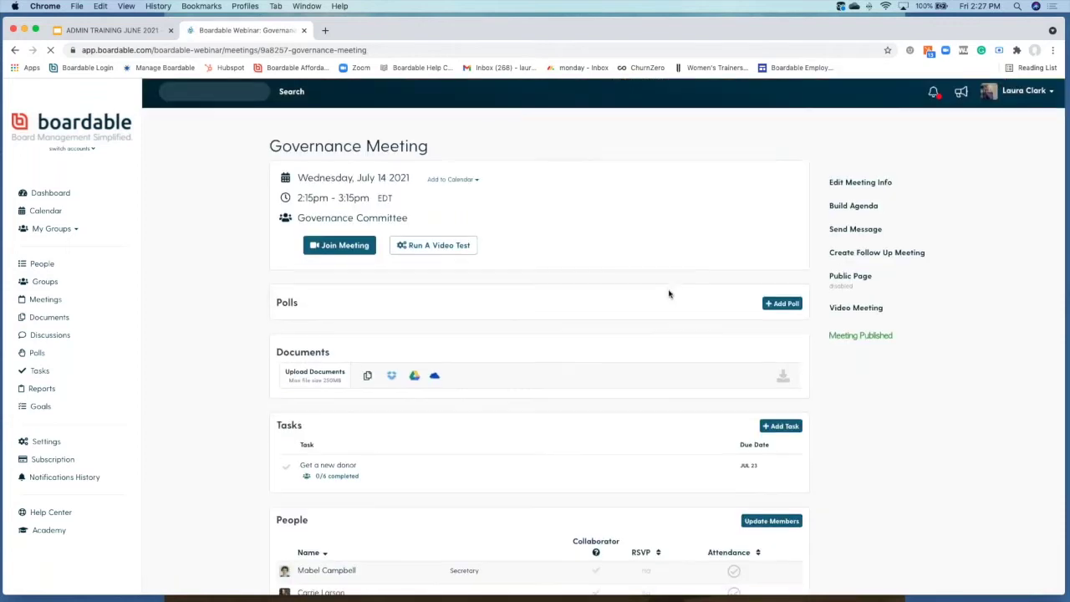
Step: Build the Governance Meeting agenda from Template 2
click(859, 212)
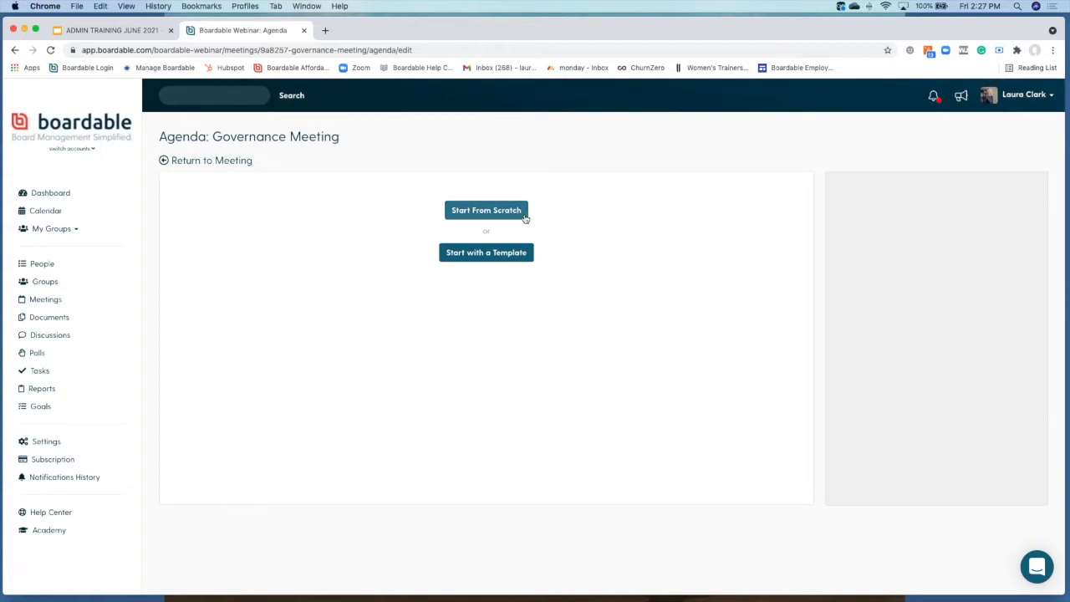
click(515, 263)
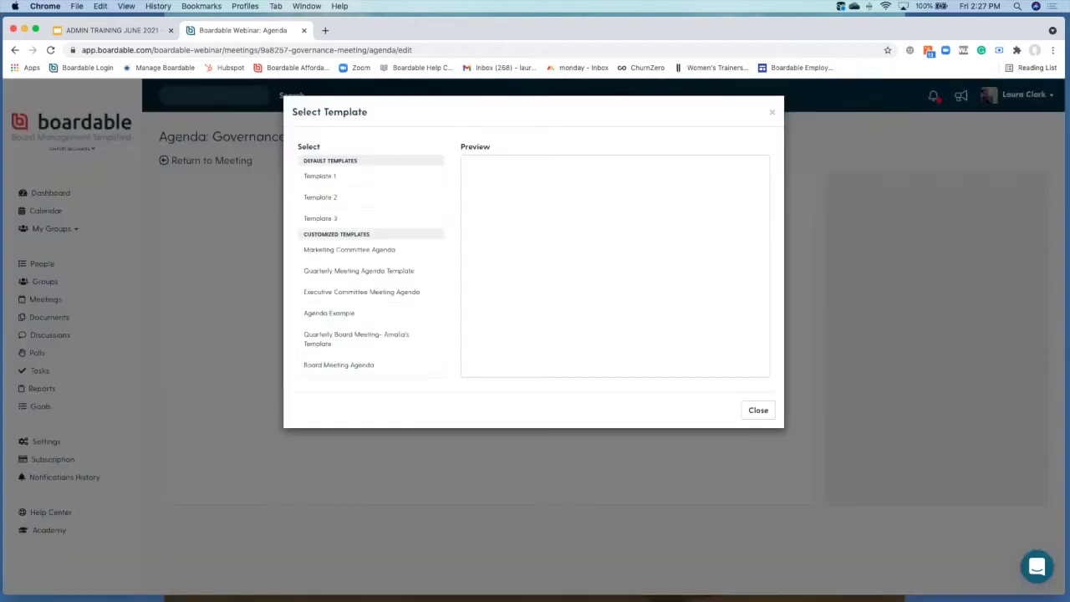
click(347, 196)
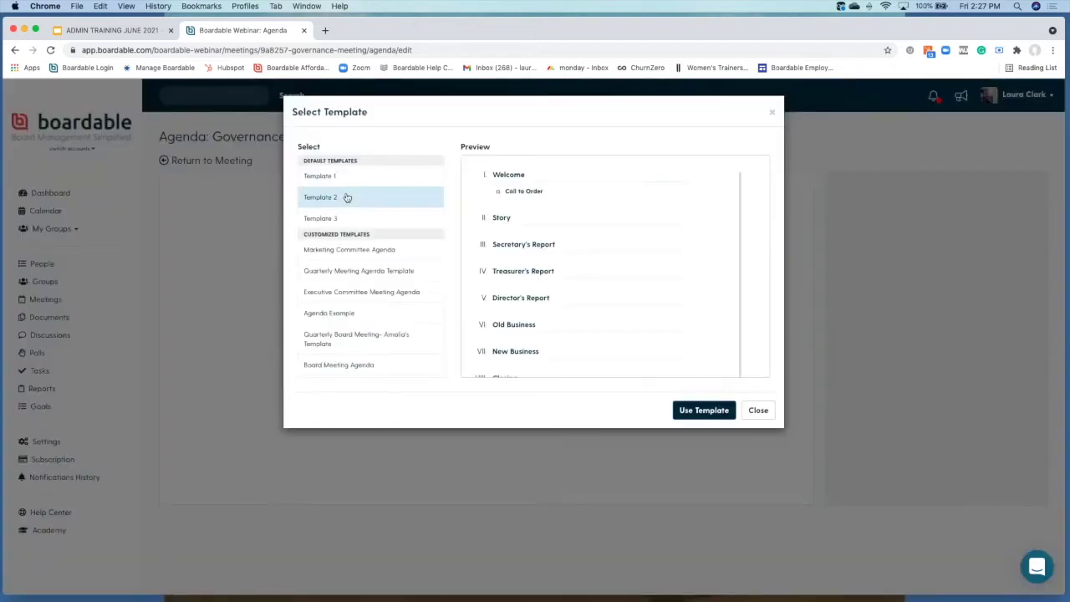
click(701, 414)
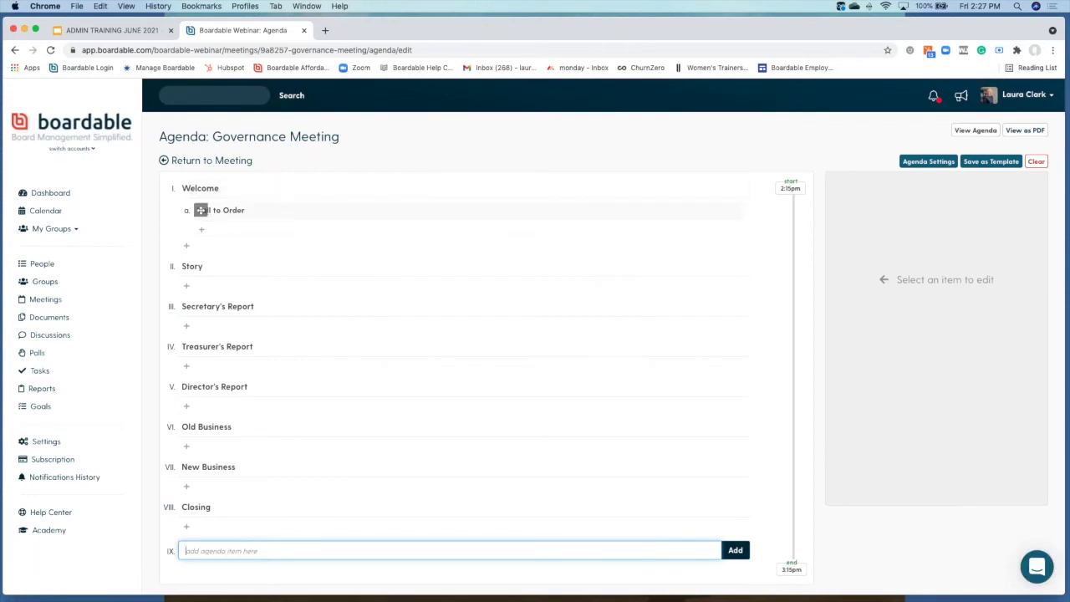
Step: Rename the Story agenda item to Budget Review, assign a responsible member, and set 5 min duration
click(272, 261)
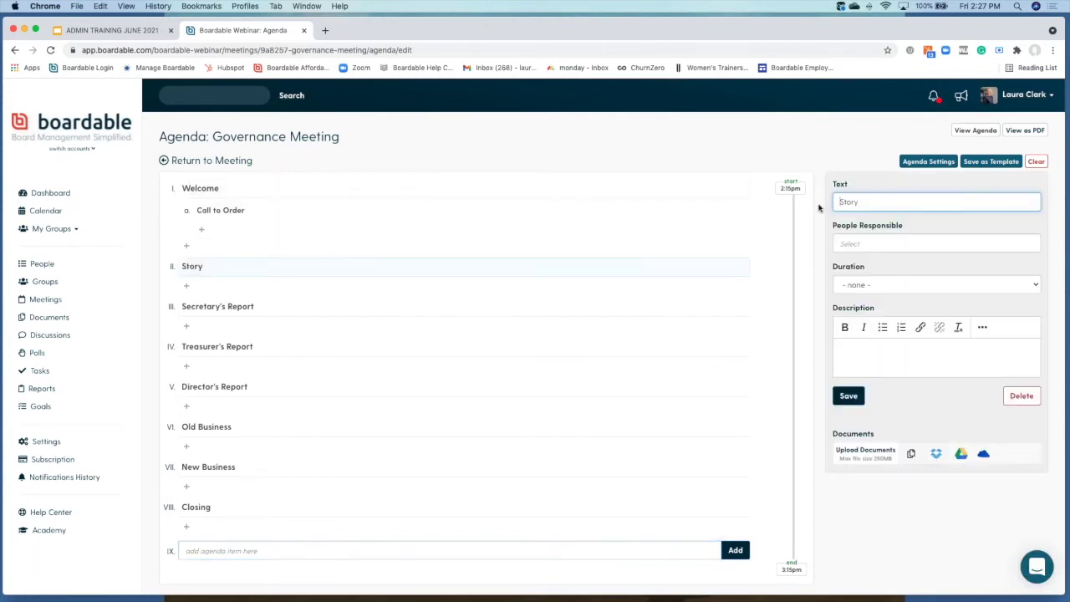
drag(876, 201, 821, 202)
text(Budget Review)
click(861, 243)
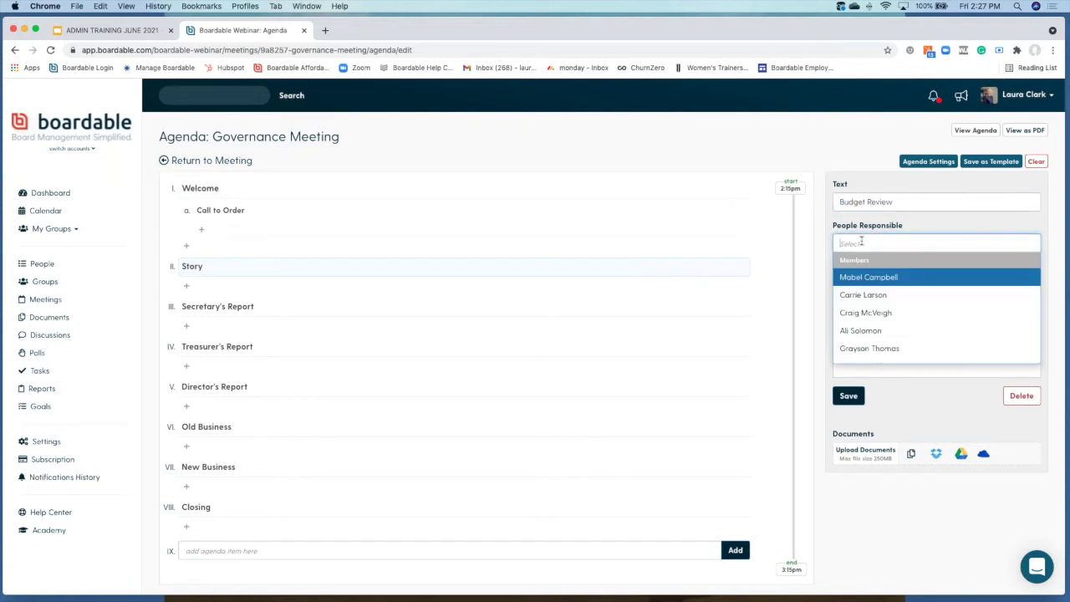
click(870, 293)
click(912, 283)
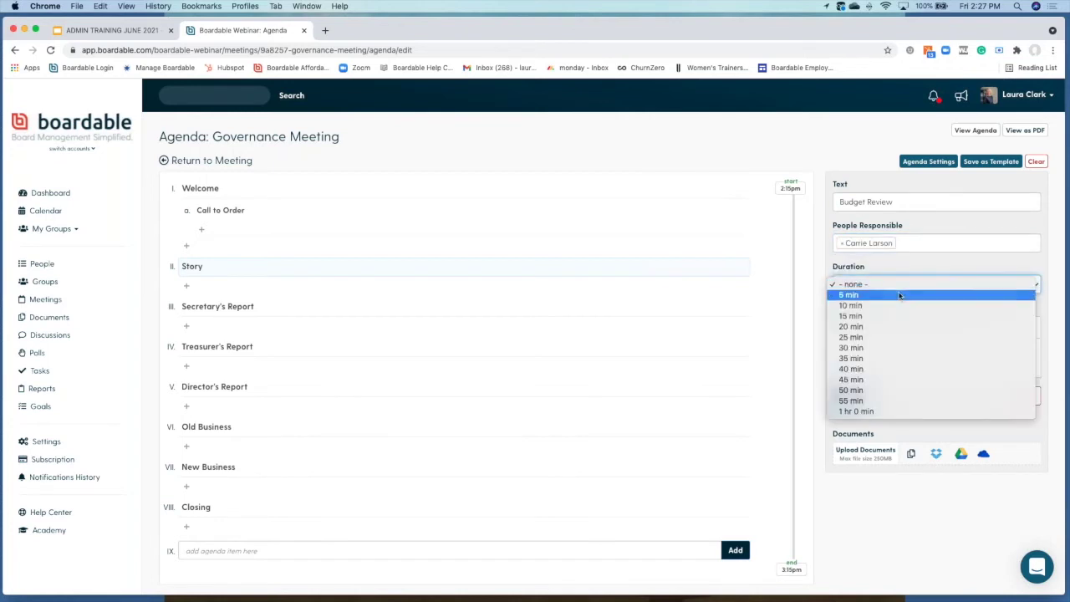
click(895, 296)
scroll(886, 285, down, 1)
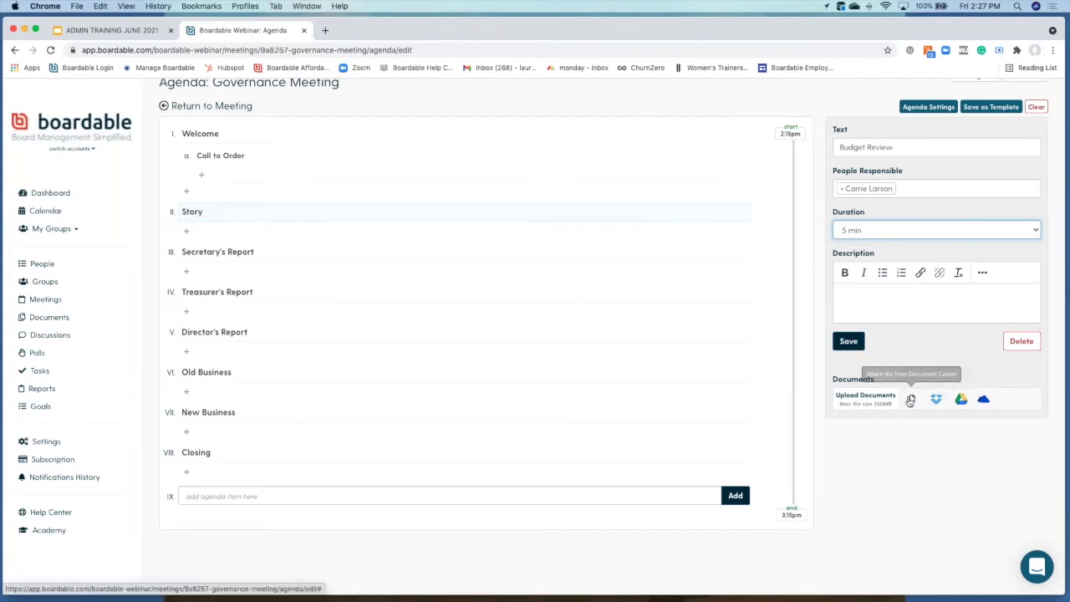
Step: Attach Professional Plan Options, Grassroots Plan and how to log in, then save the item
click(937, 398)
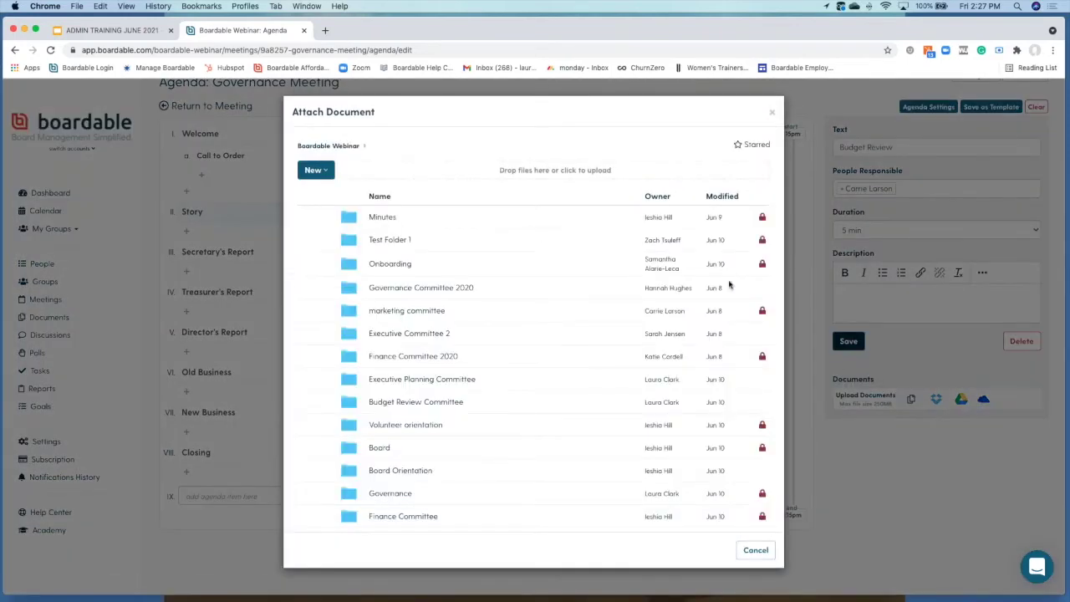
scroll(500, 332, down, 10)
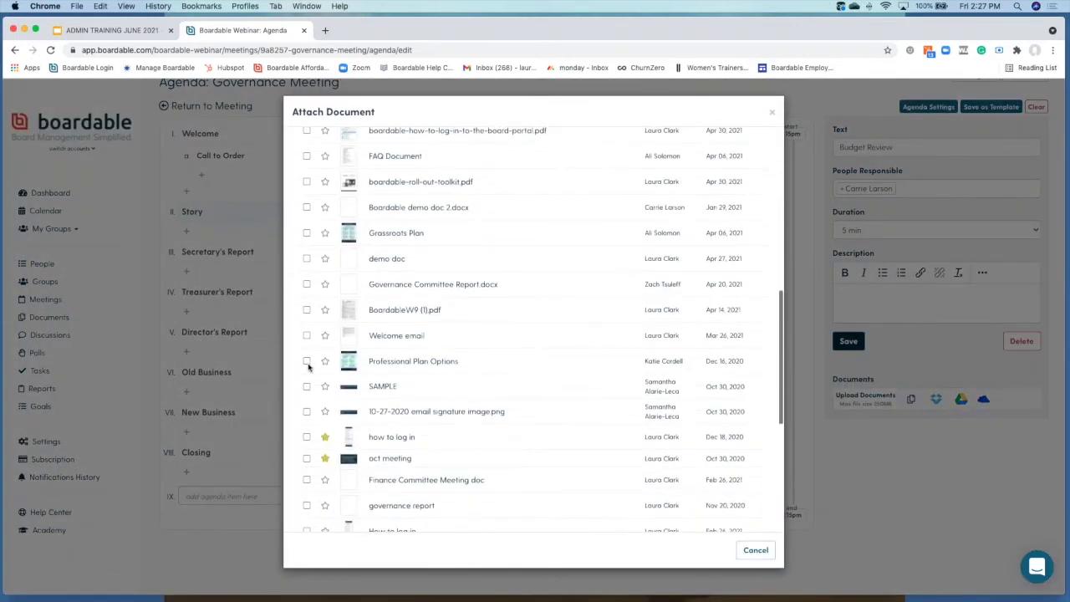
click(306, 360)
click(306, 234)
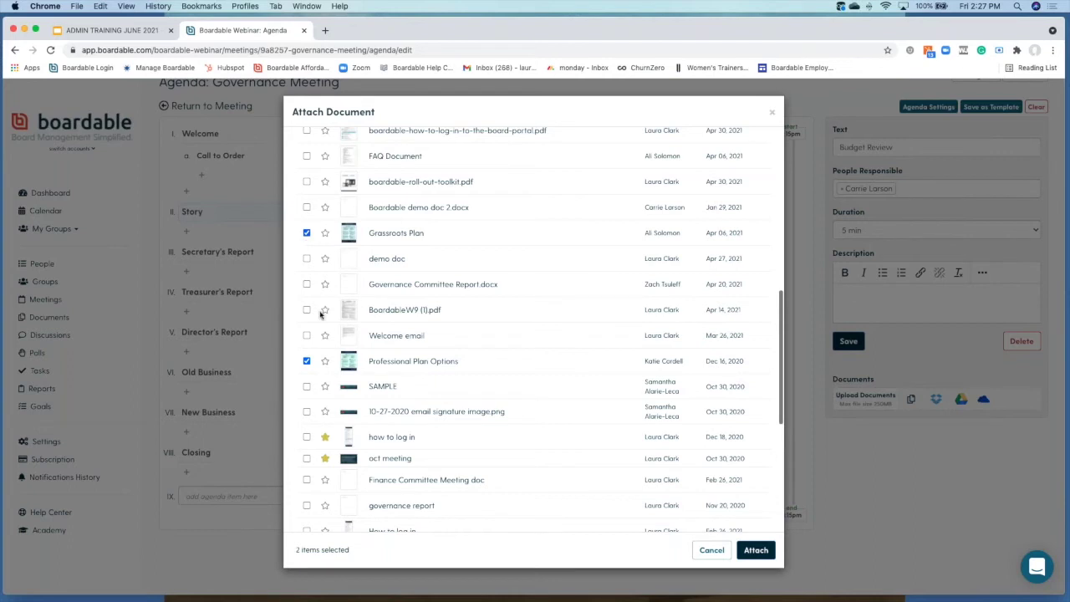
click(307, 436)
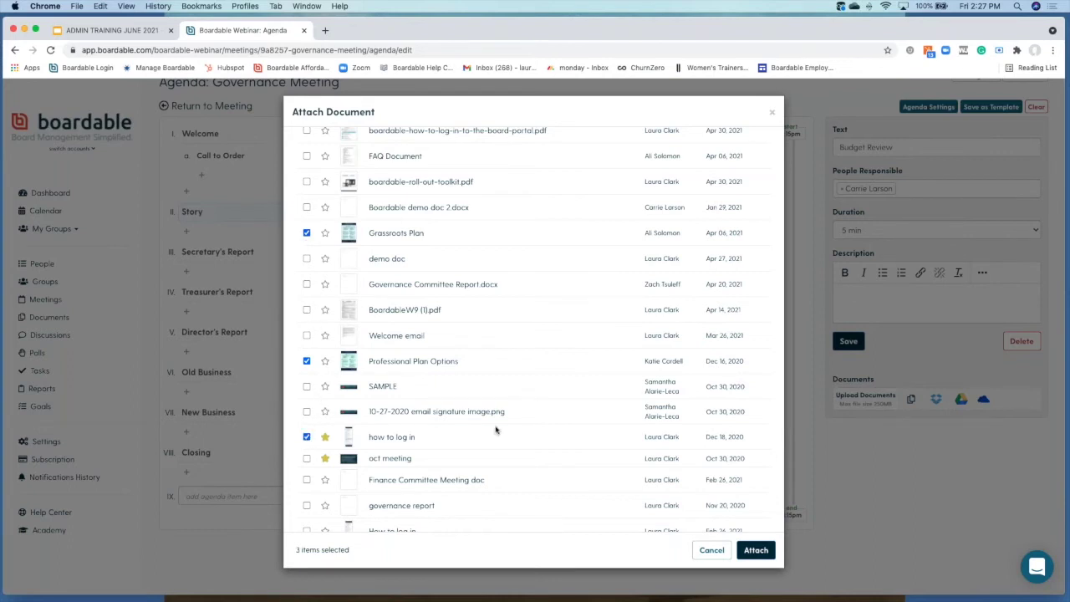
click(741, 549)
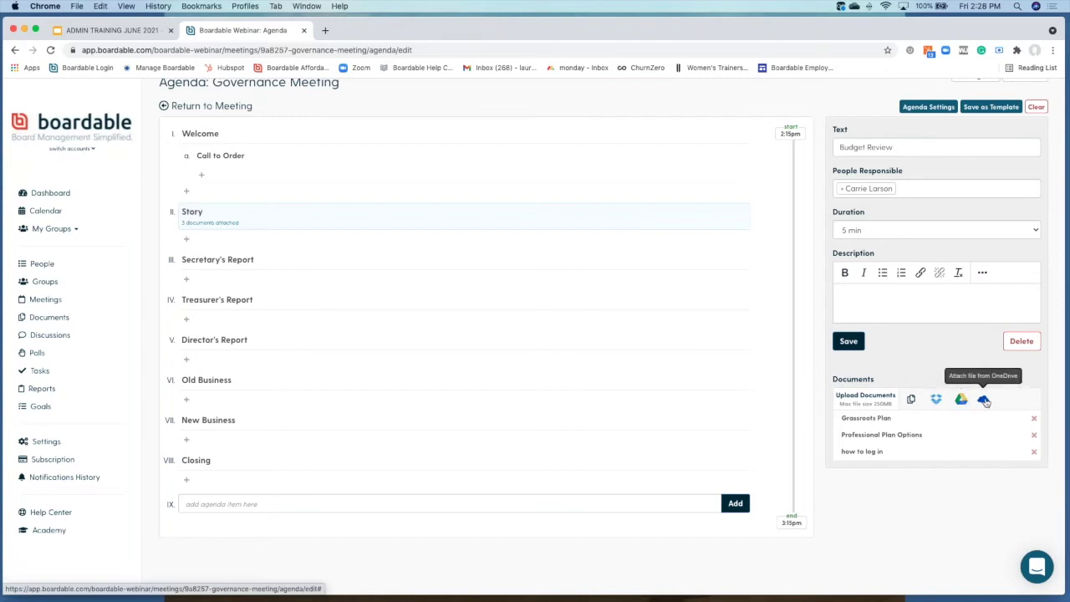
click(849, 341)
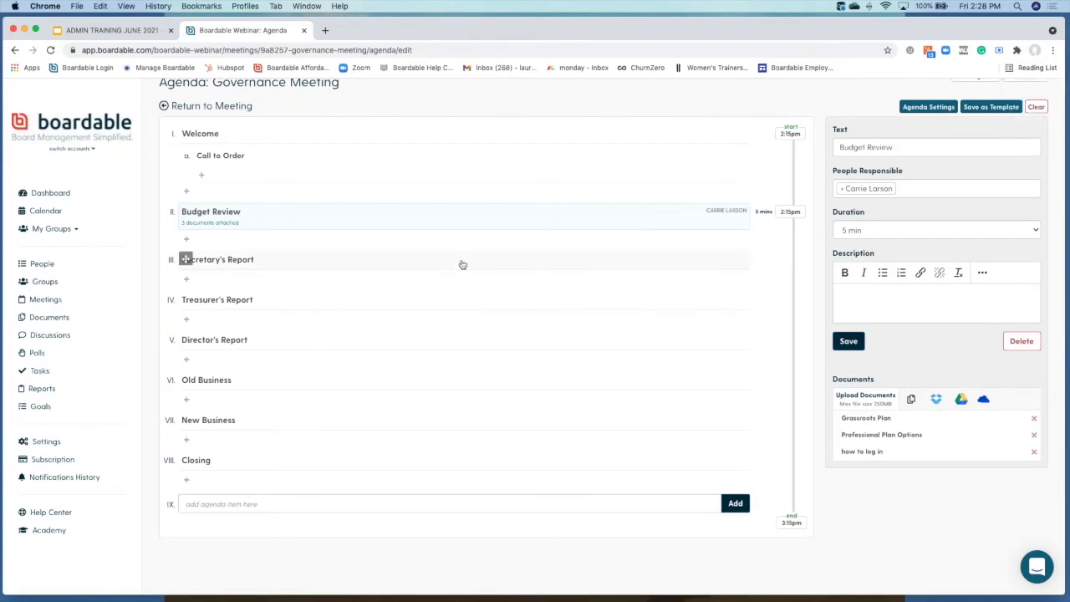
scroll(463, 265, up, 2)
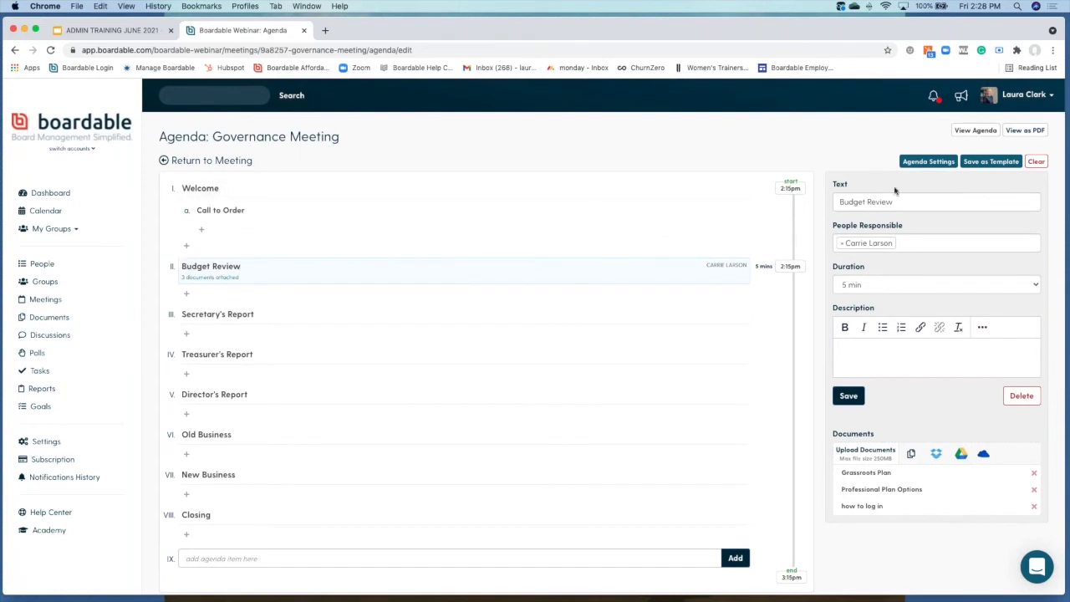
Step: Cancel saving the agenda as a template and return to the Governance Meeting page
click(991, 161)
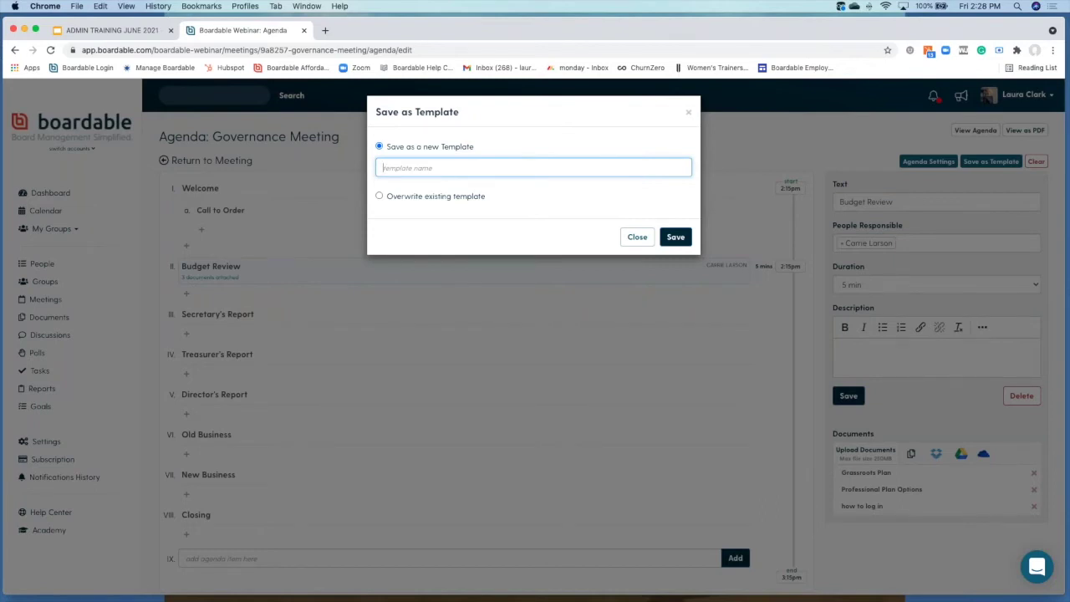
click(636, 239)
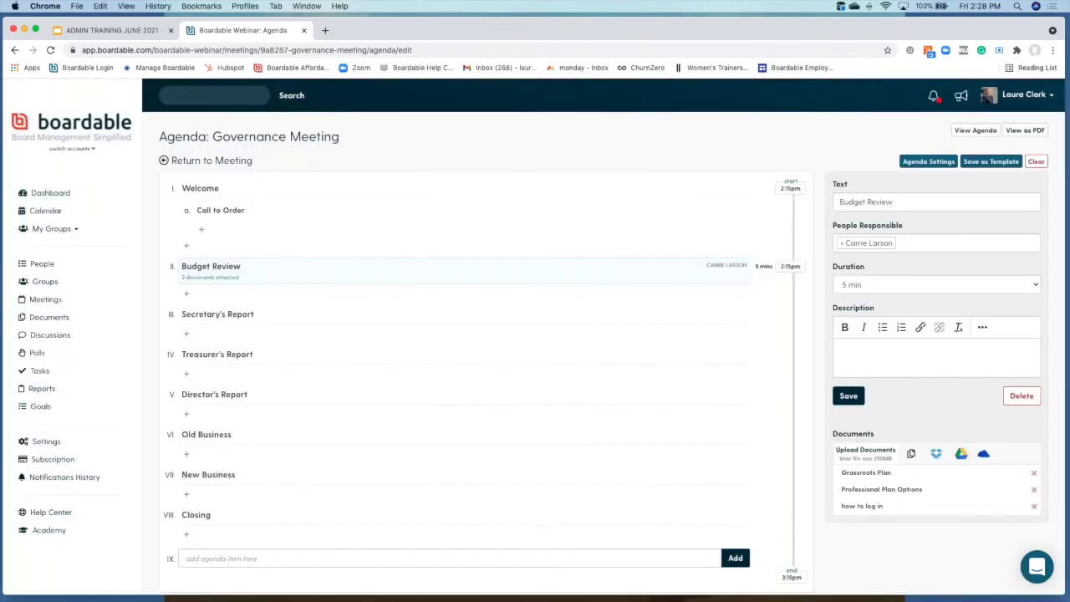
click(232, 161)
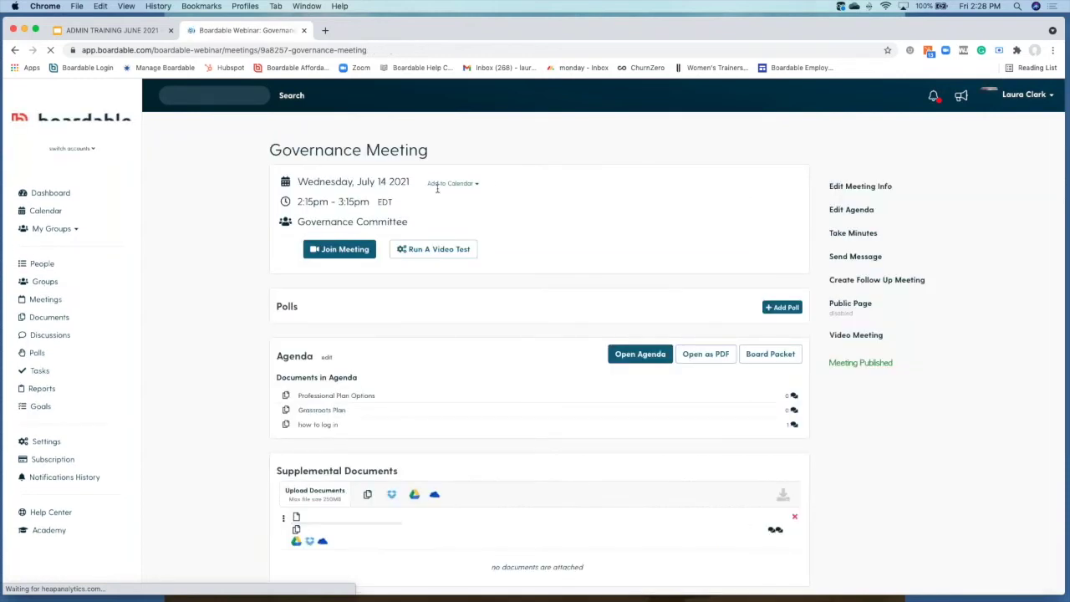
Step: Open the Governance Meeting agenda, with Budget Review's three documents, in a separate tab
scroll(437, 192, down, 1)
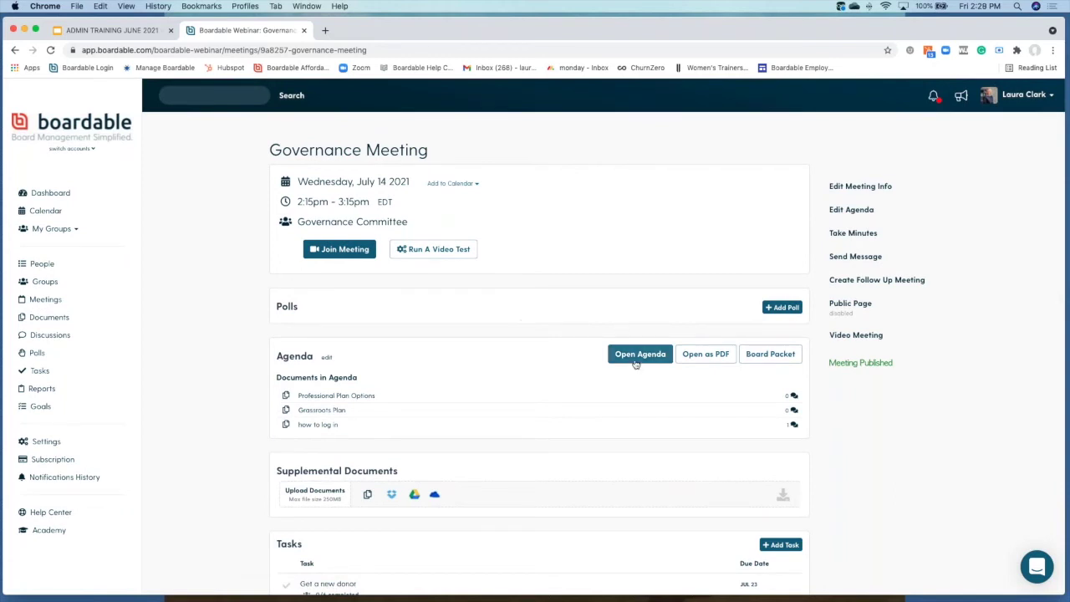
click(631, 356)
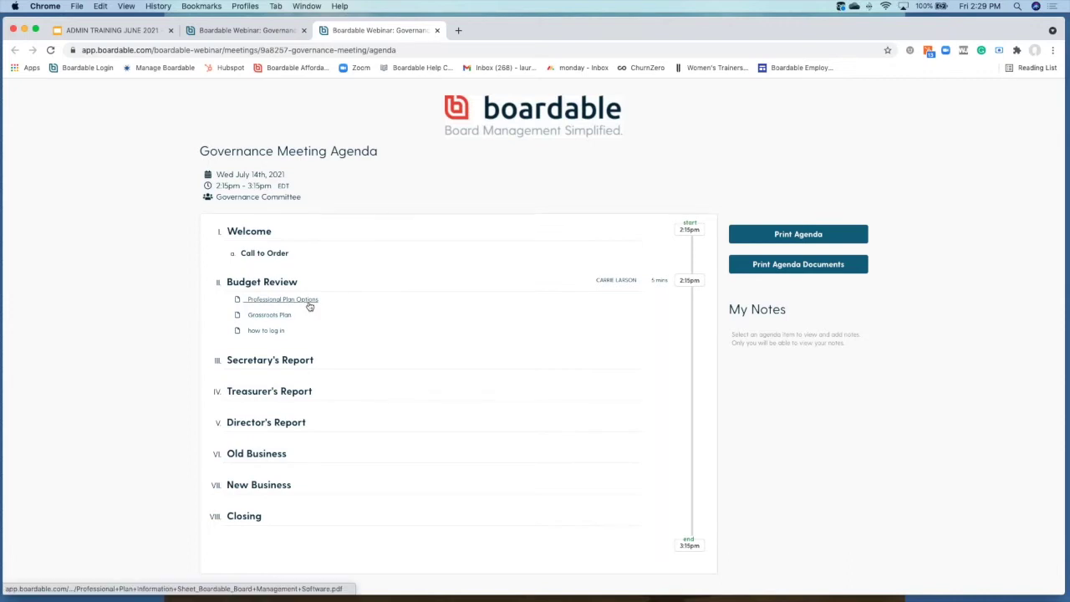
Step: Show My Notes for the Welcome agenda item, then return to the meeting page tab
click(326, 240)
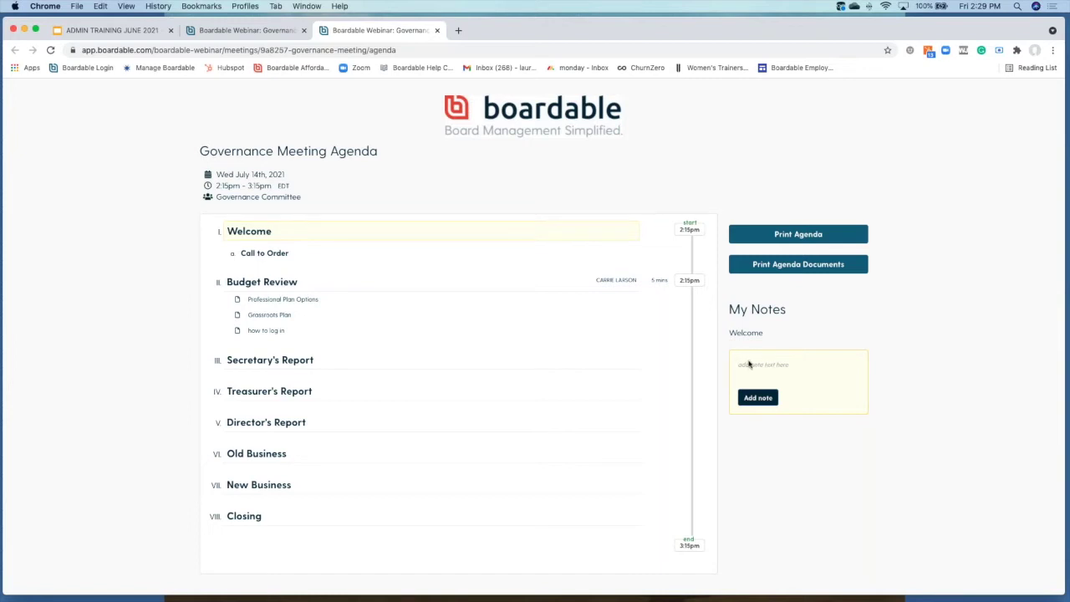
click(256, 30)
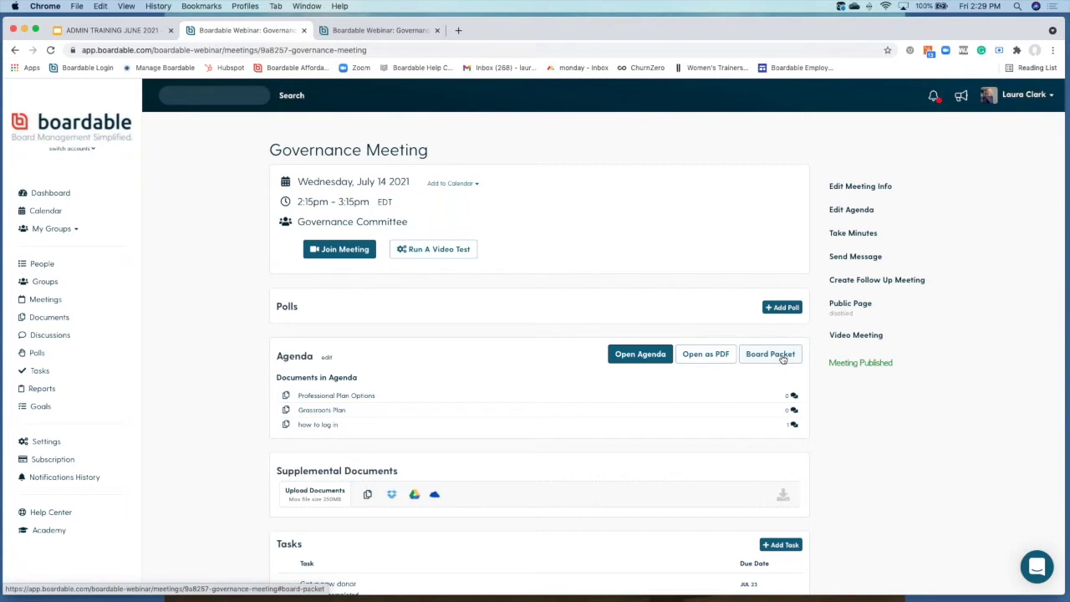
Step: Open the full 4-page board packet, agenda plus three files, as a PDF
click(771, 354)
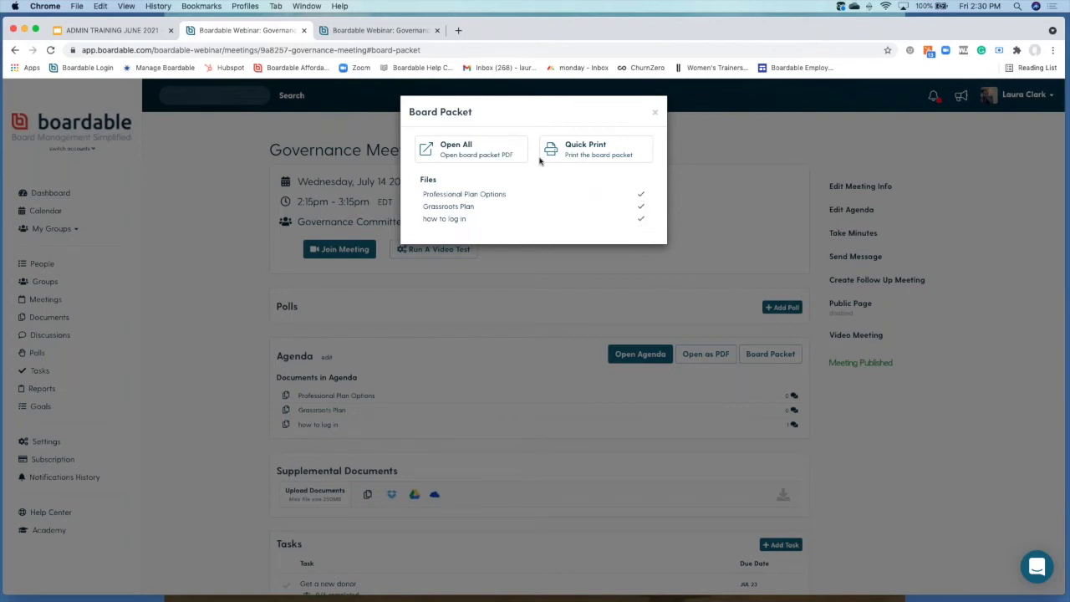
click(482, 151)
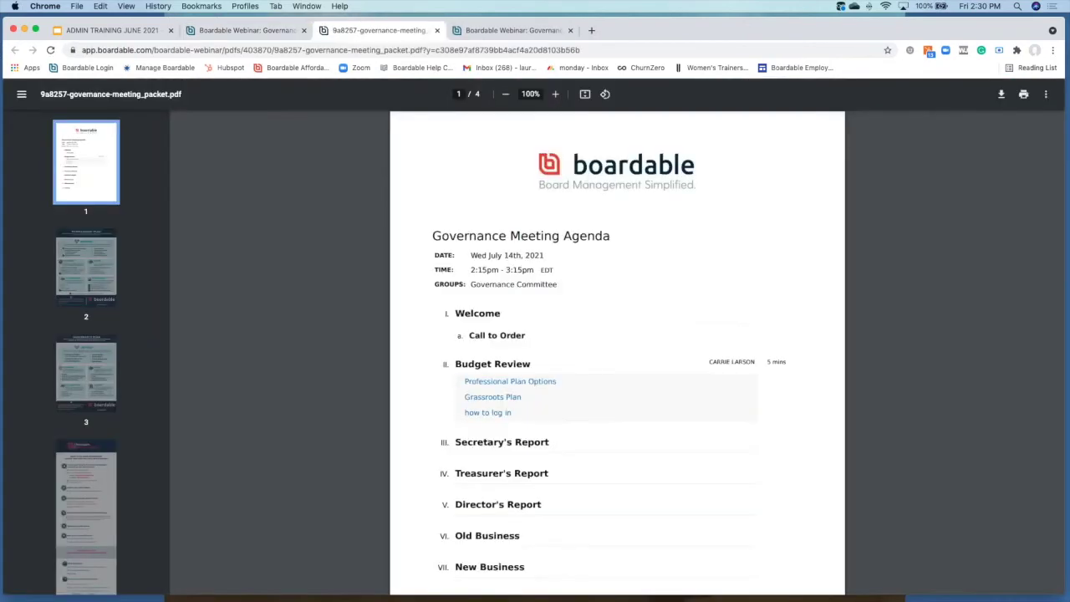
Step: Page through the 4-page board packet PDF, then go back to the meeting page tab
scroll(647, 292, down, 3)
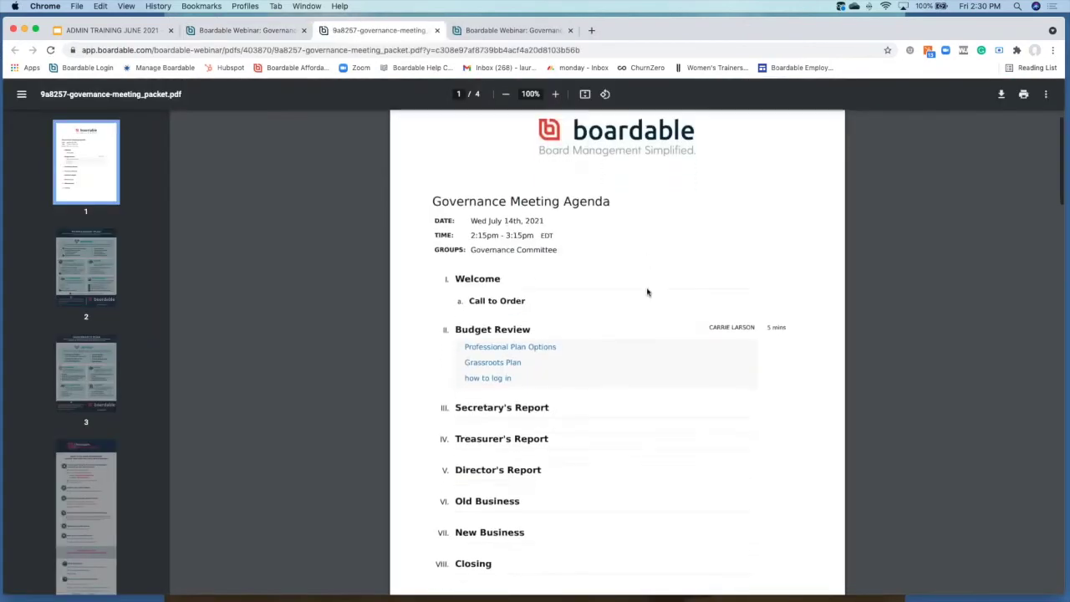
scroll(617, 351, down, 15)
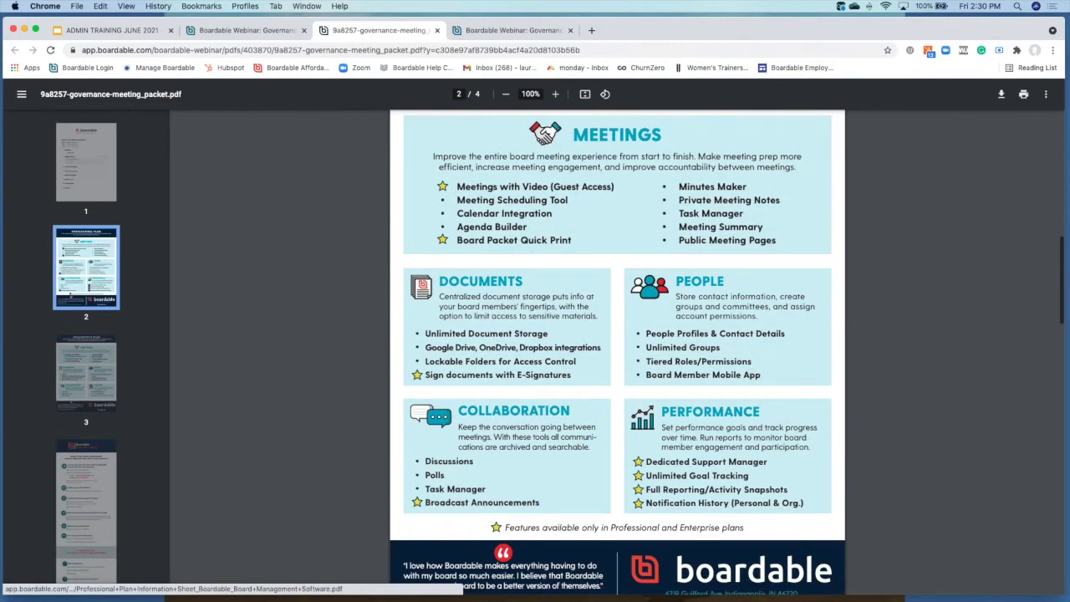
scroll(617, 351, down, 5)
scroll(618, 352, up, 20)
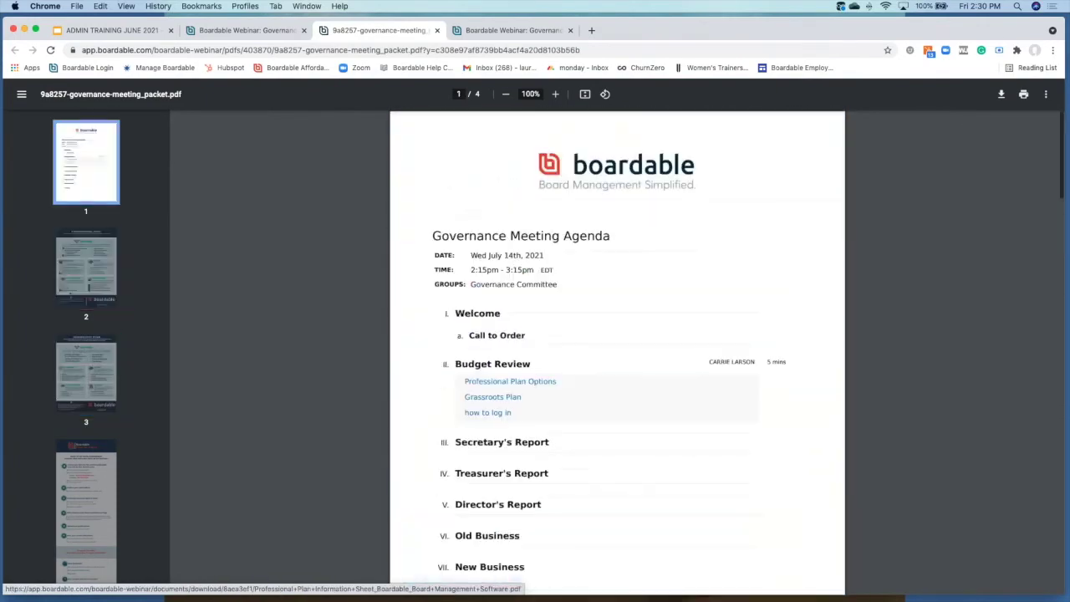
click(288, 30)
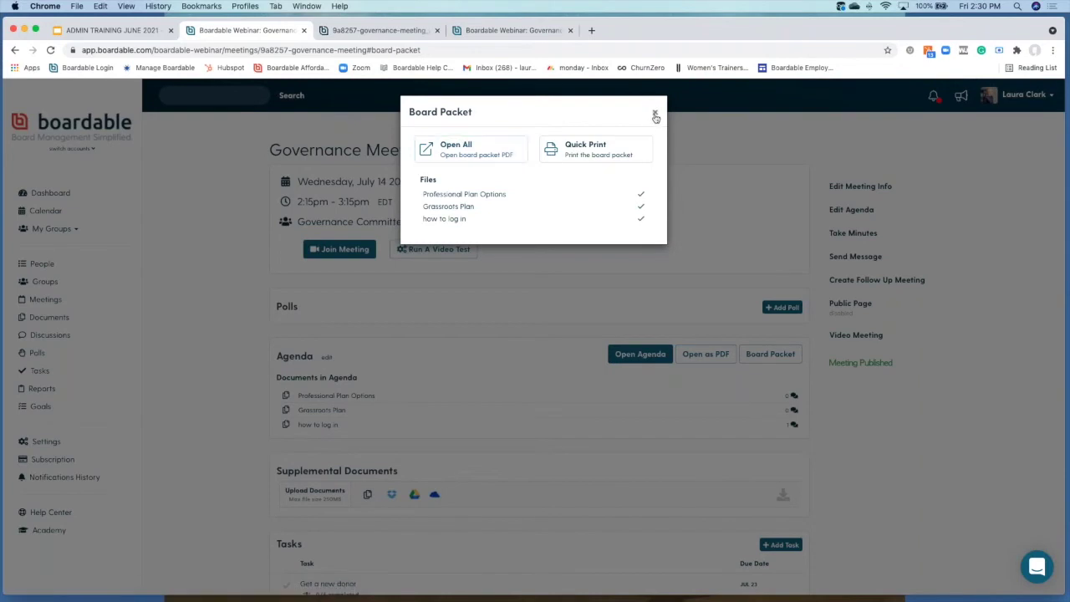
Step: Dismiss the Board Packet dialog and start taking minutes for the Governance Meeting
click(654, 112)
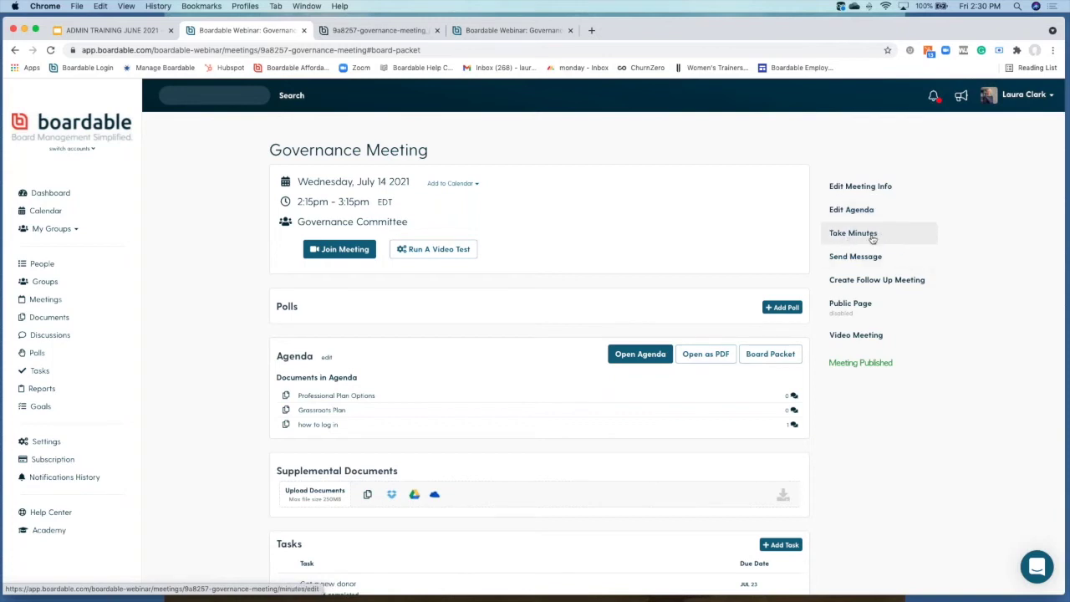
click(872, 239)
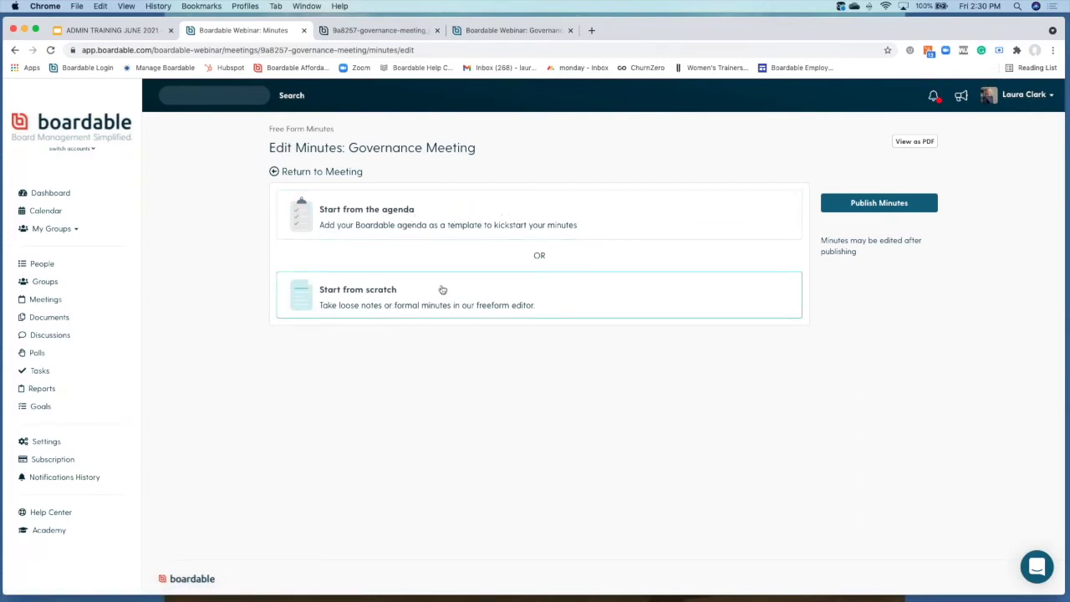
Step: Start the minutes from the agenda and lock them so only you can edit
click(461, 227)
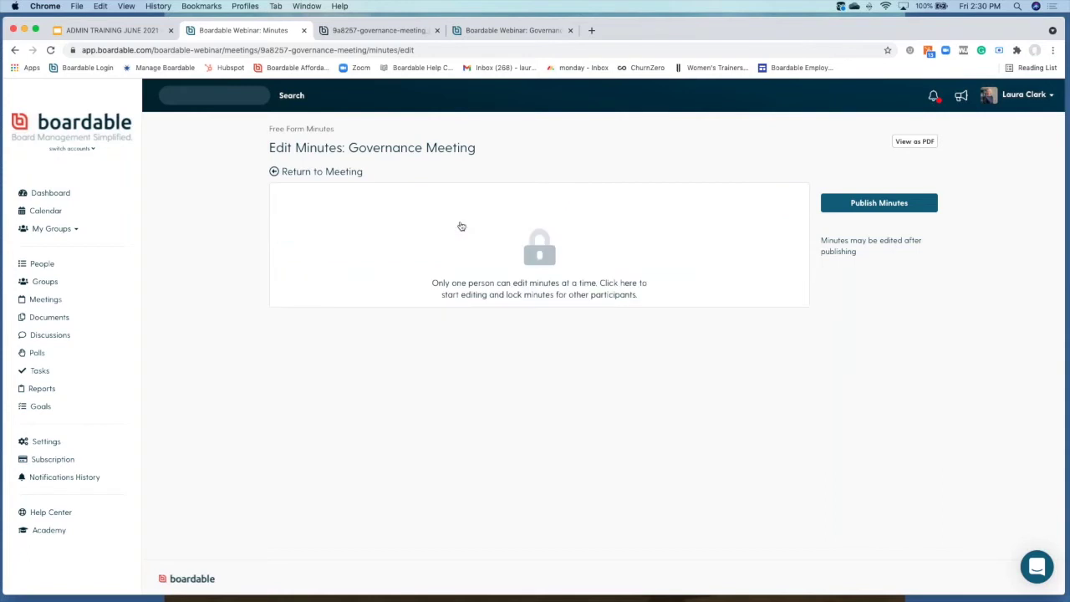
click(542, 246)
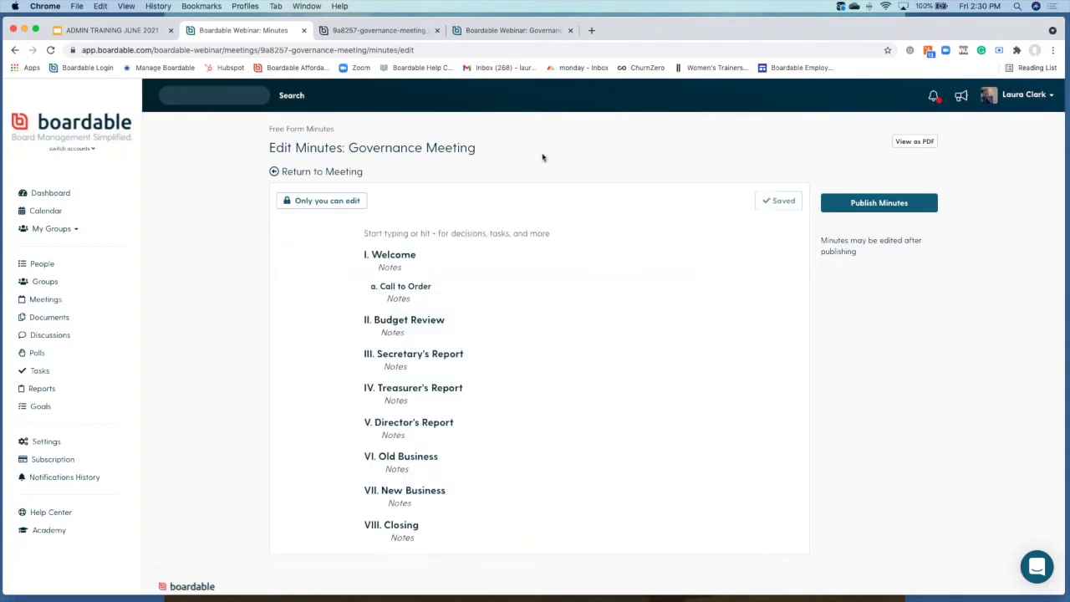
scroll(446, 255, down, 1)
scroll(447, 255, up, 1)
Step: Insert a Meeting Info header block and move it above the Welcome section
click(381, 256)
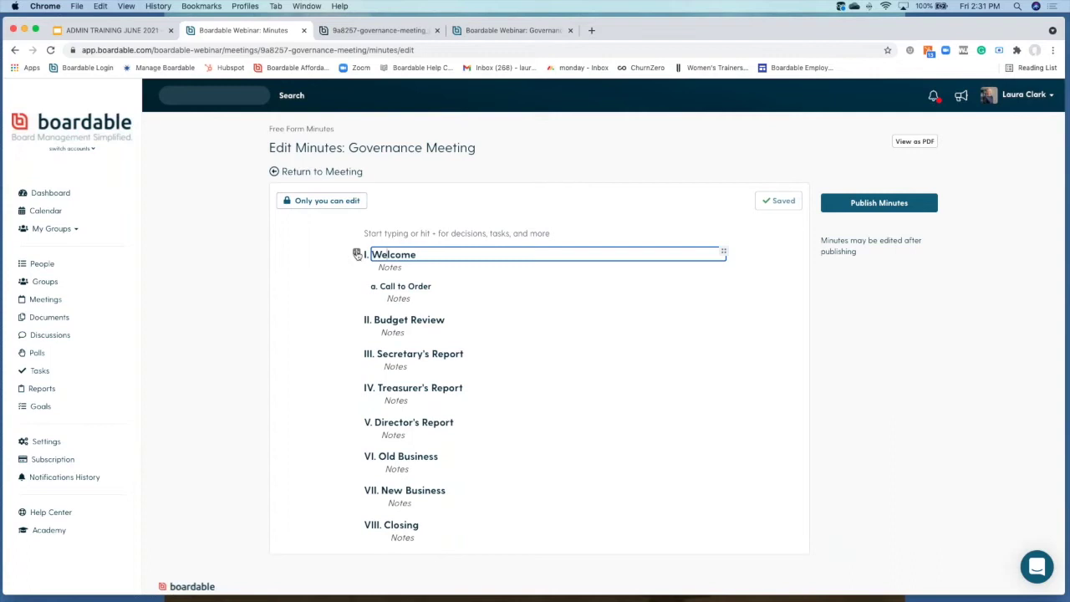
click(357, 255)
scroll(414, 274, down, 5)
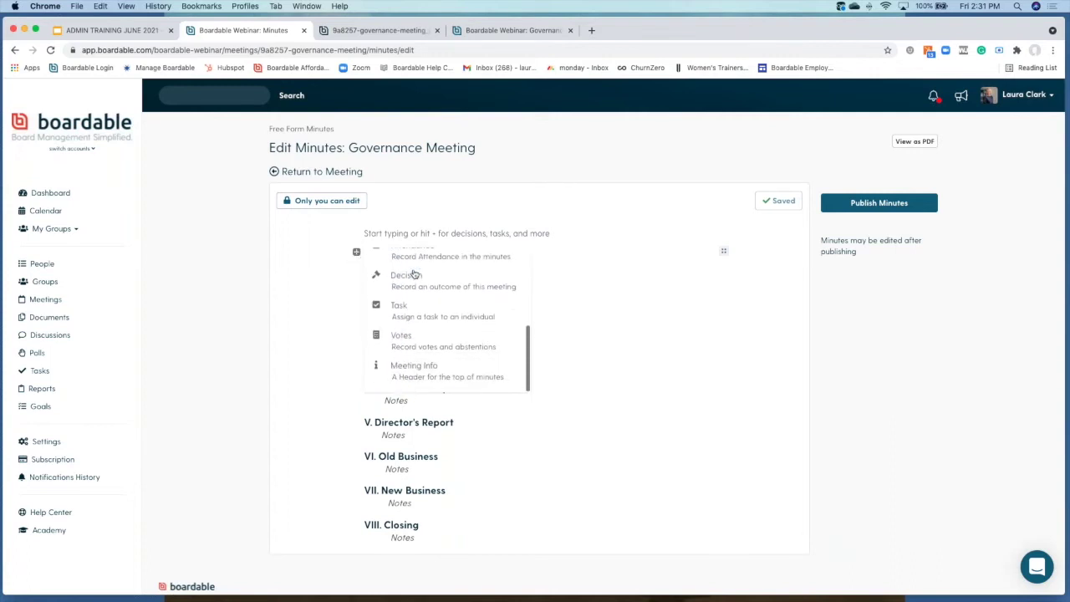
scroll(451, 287, up, 2)
scroll(451, 287, down, 2)
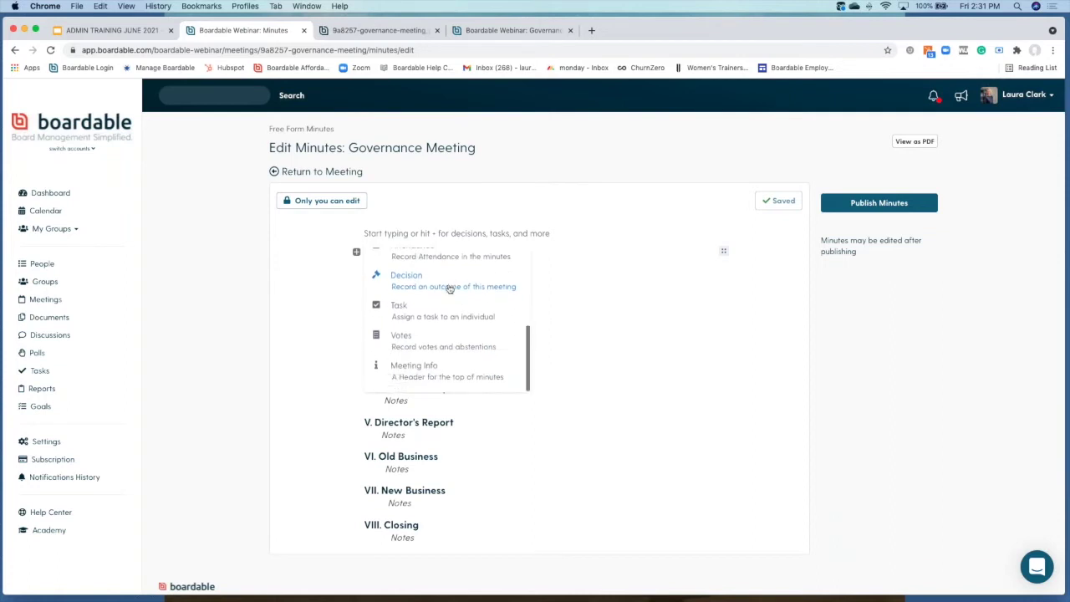
click(422, 377)
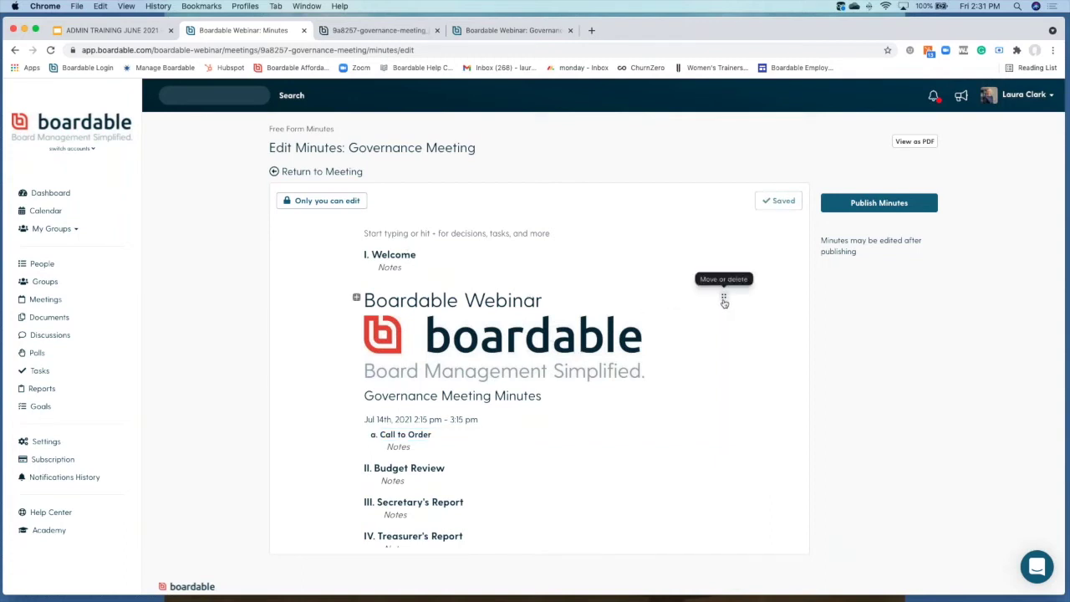
click(724, 300)
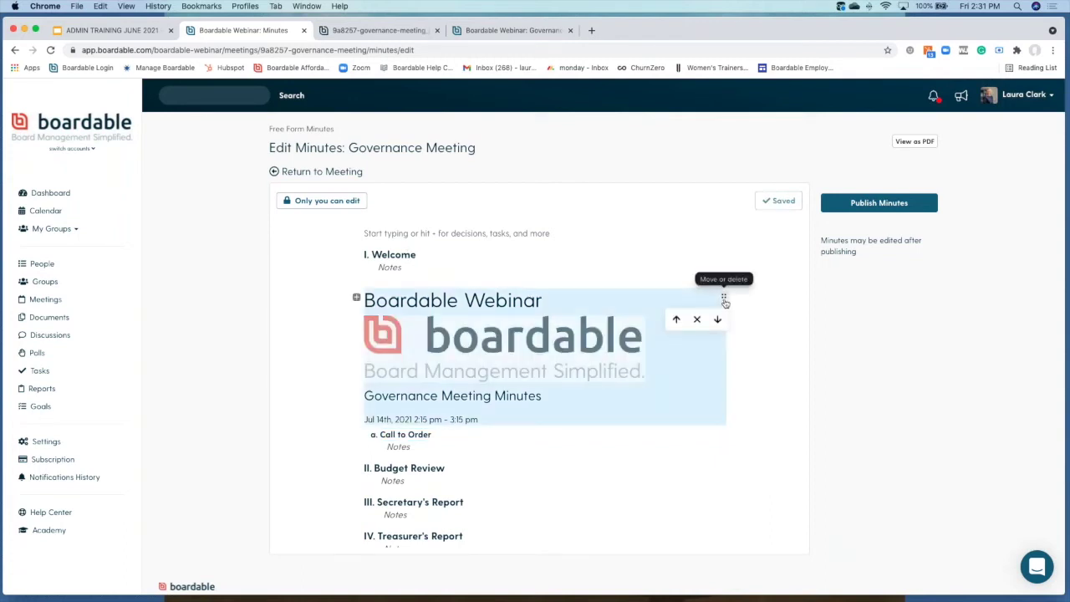
click(677, 319)
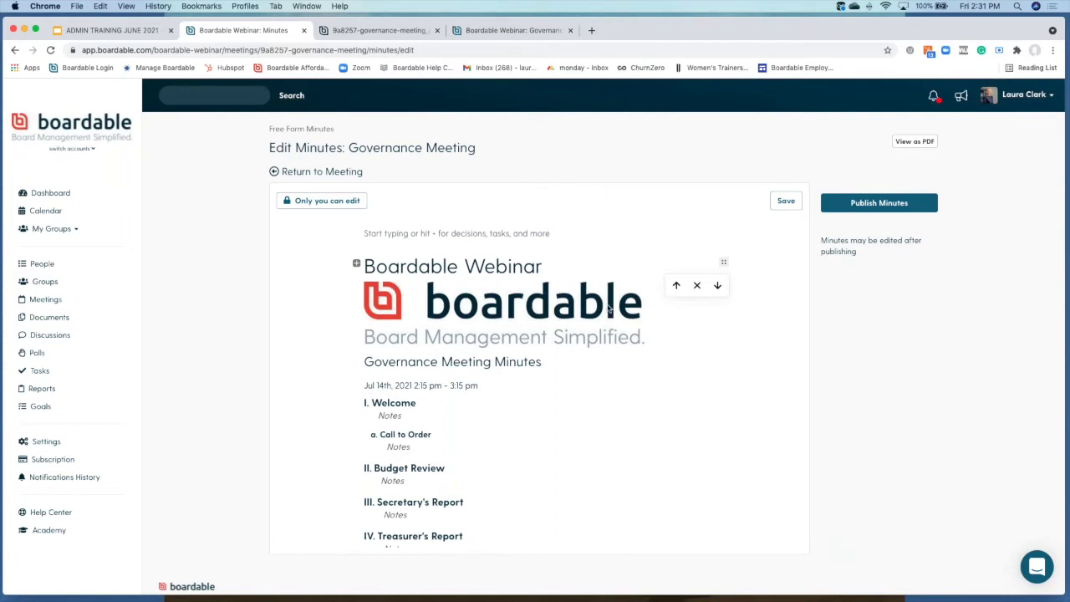
Step: Add a text block of placeholder notes under the Welcome section
scroll(513, 381, down, 3)
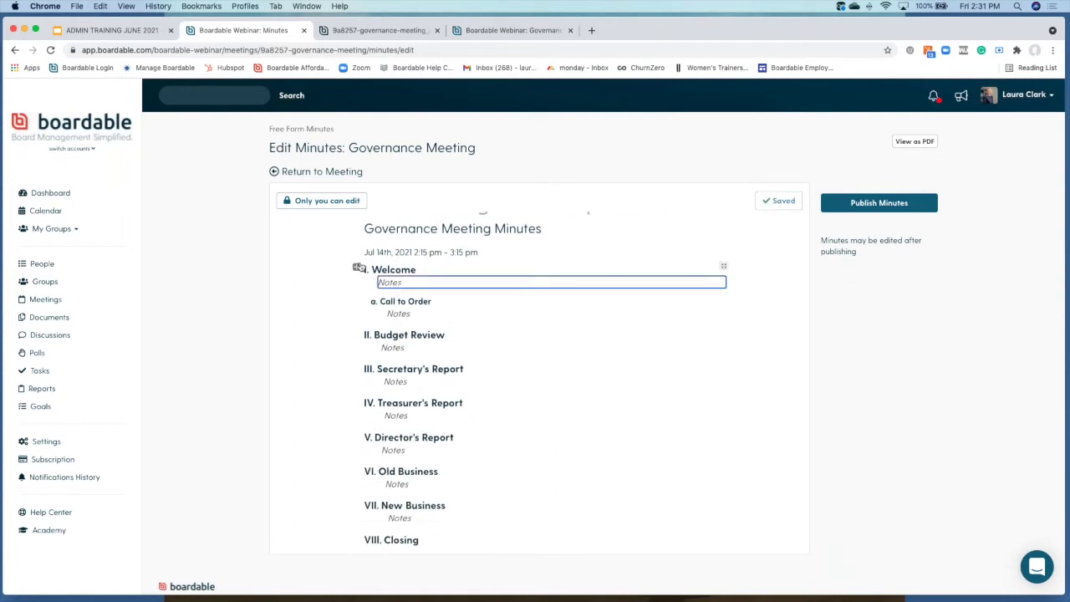
click(356, 267)
scroll(423, 289, up, 5)
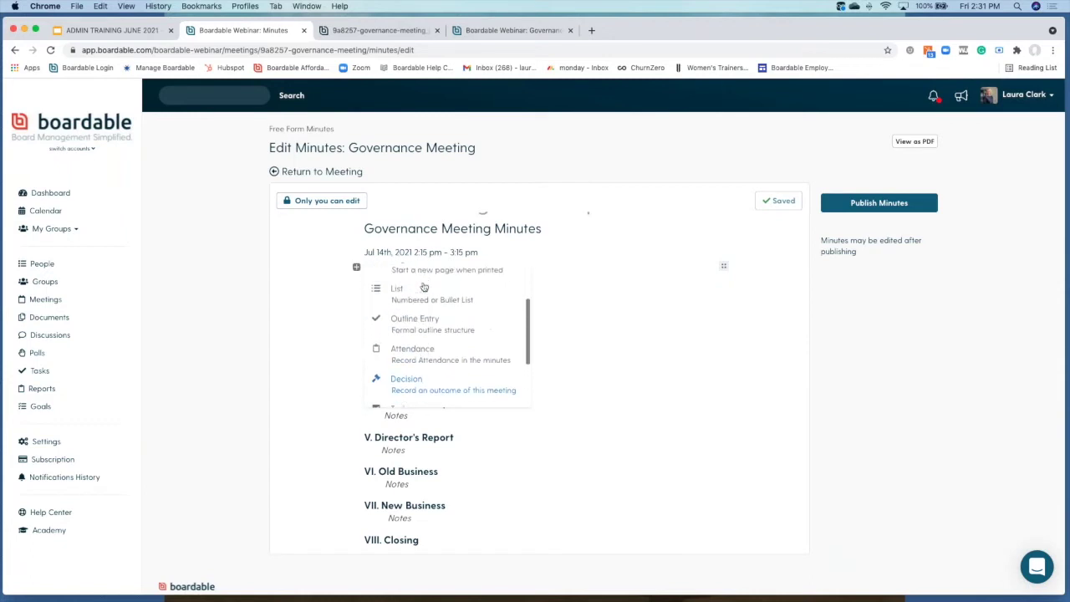
click(414, 283)
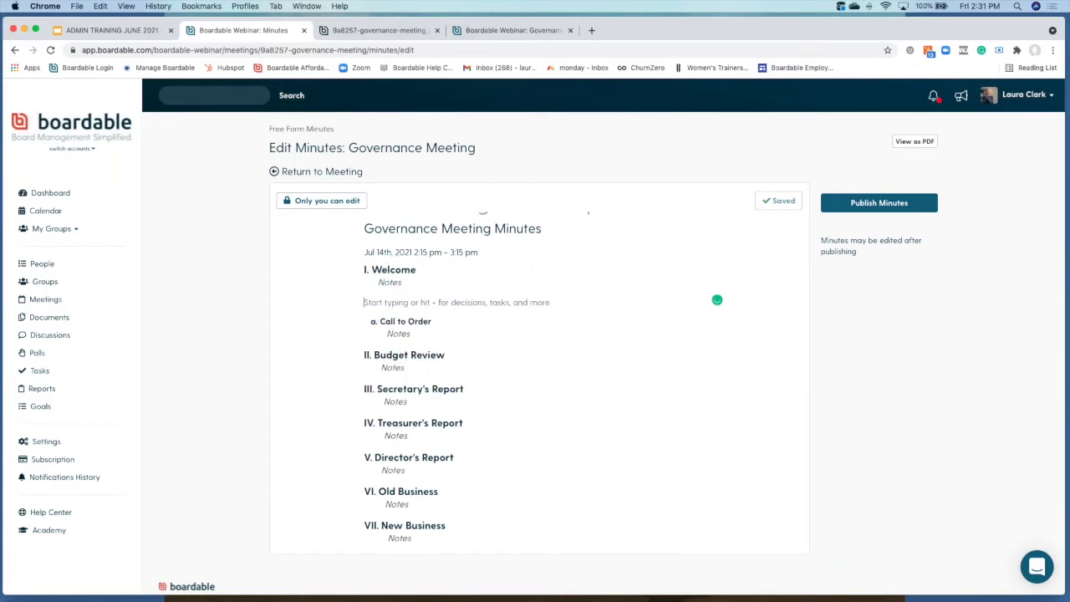
text(kfj;lsakdjfl;askdjflaskdjf)
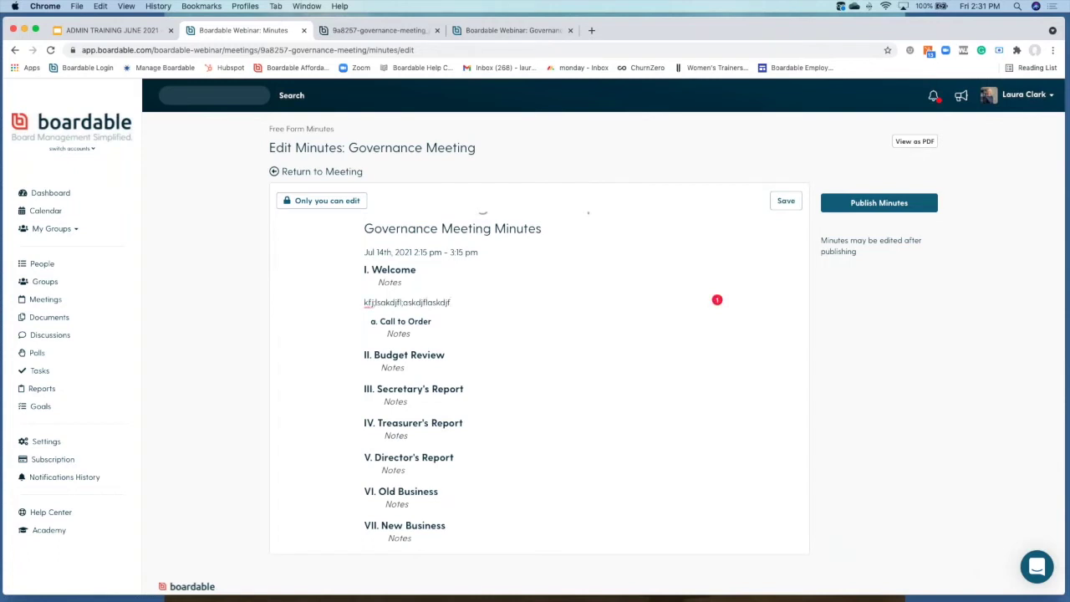
Step: Add a votes table under Call to Order with a Yes from the first member and a No from the second
click(399, 334)
click(356, 322)
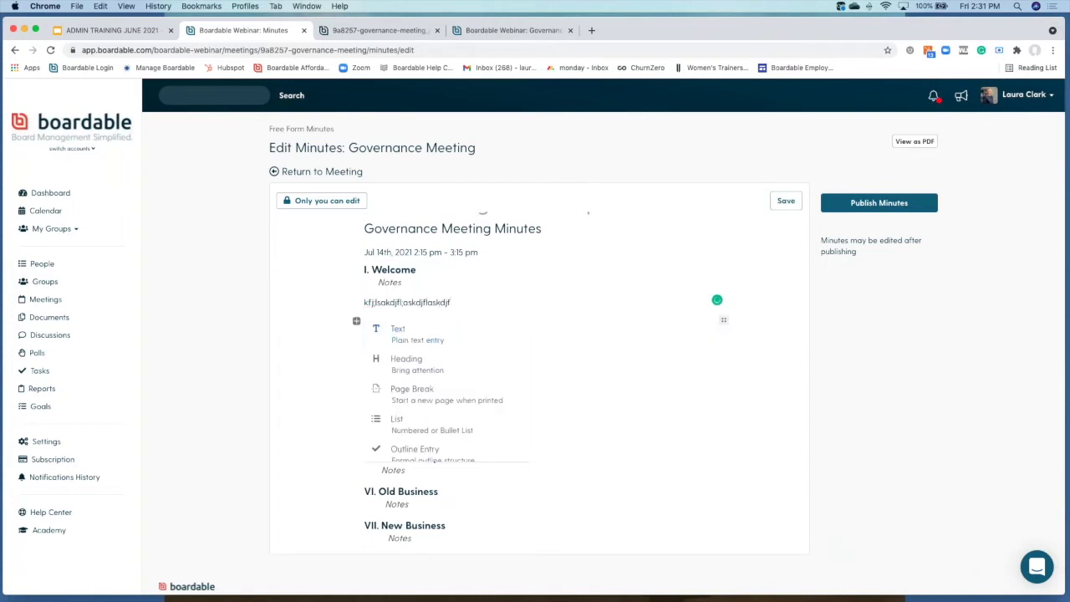
scroll(412, 376, down, 2)
scroll(411, 375, down, 3)
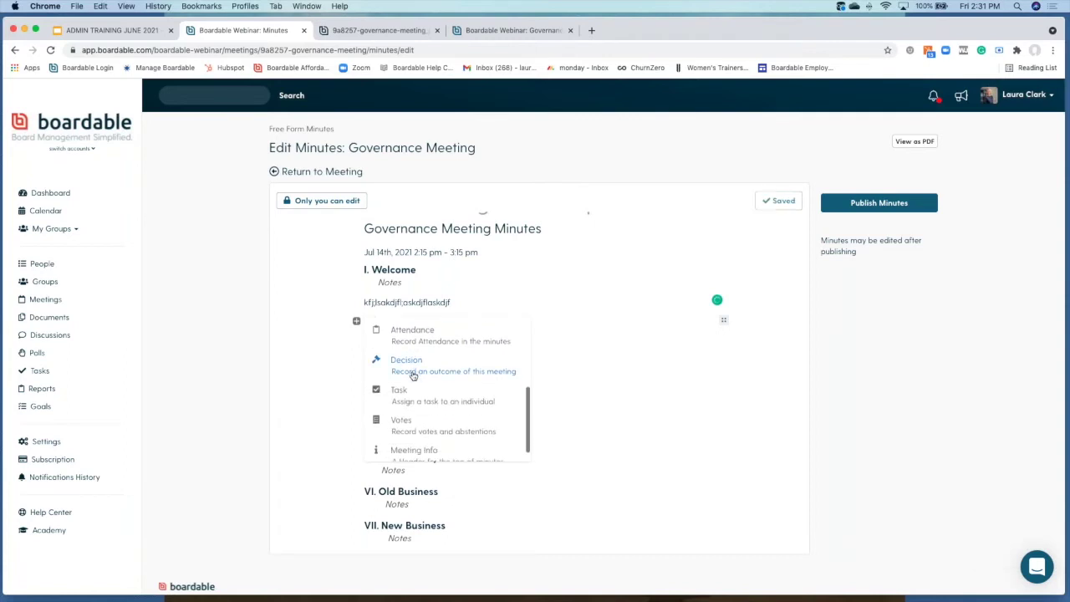
click(400, 419)
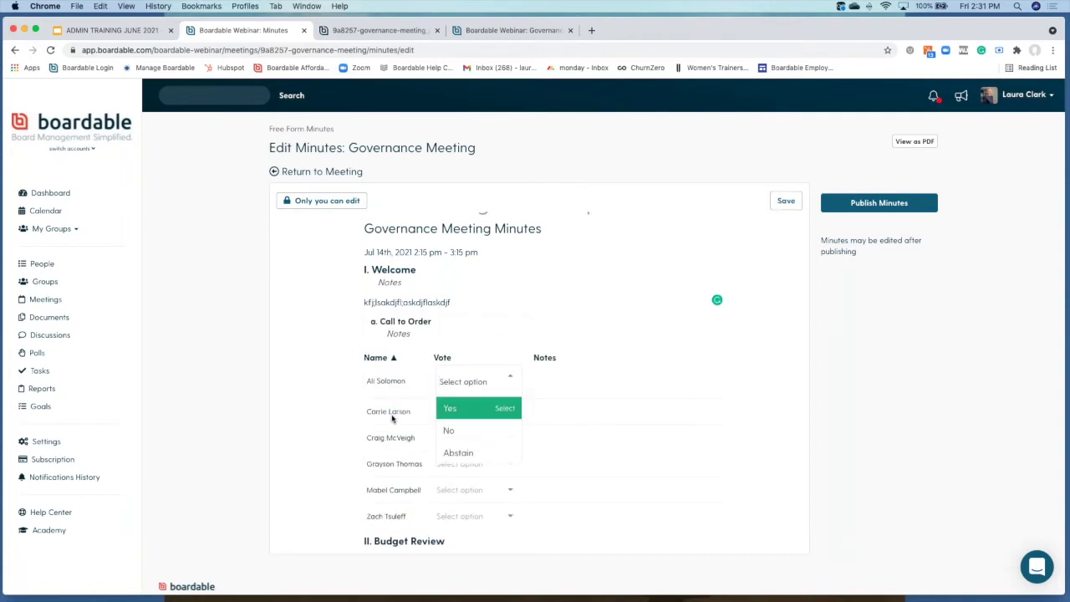
scroll(390, 441, down, 1)
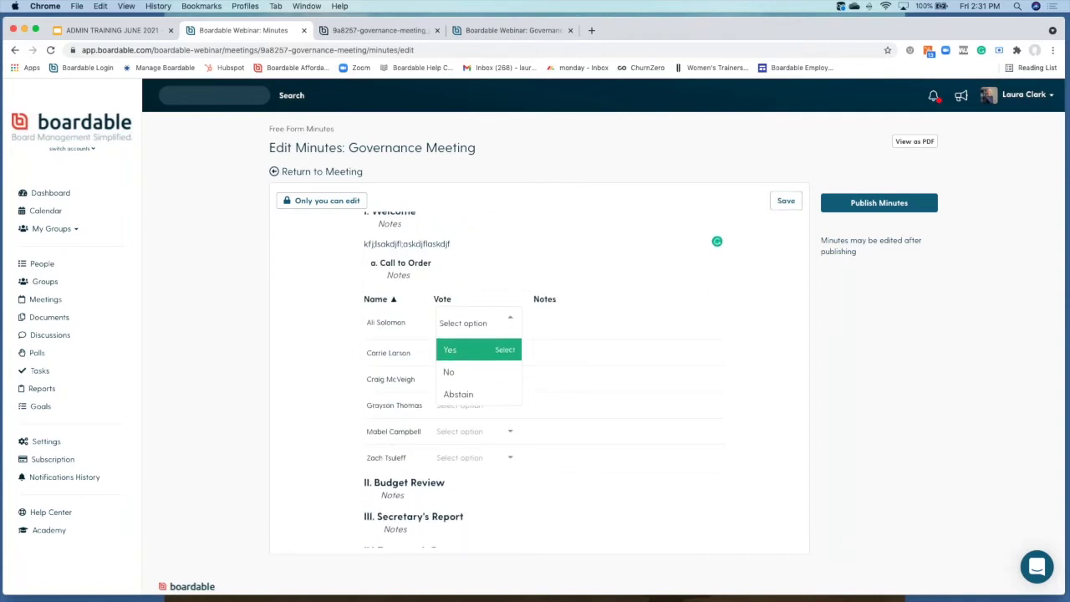
click(455, 356)
click(500, 345)
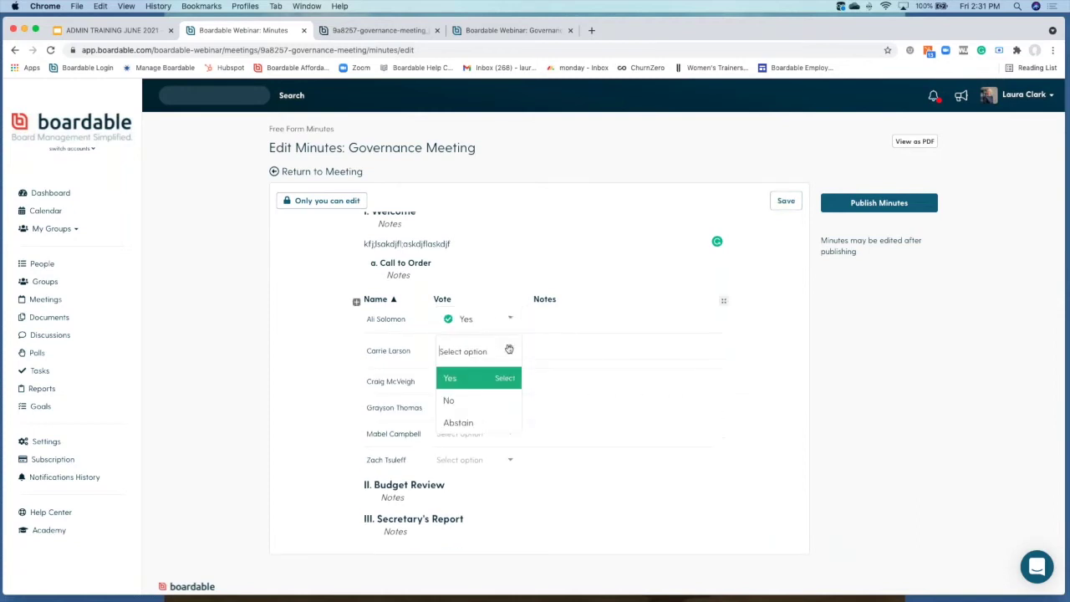
click(458, 399)
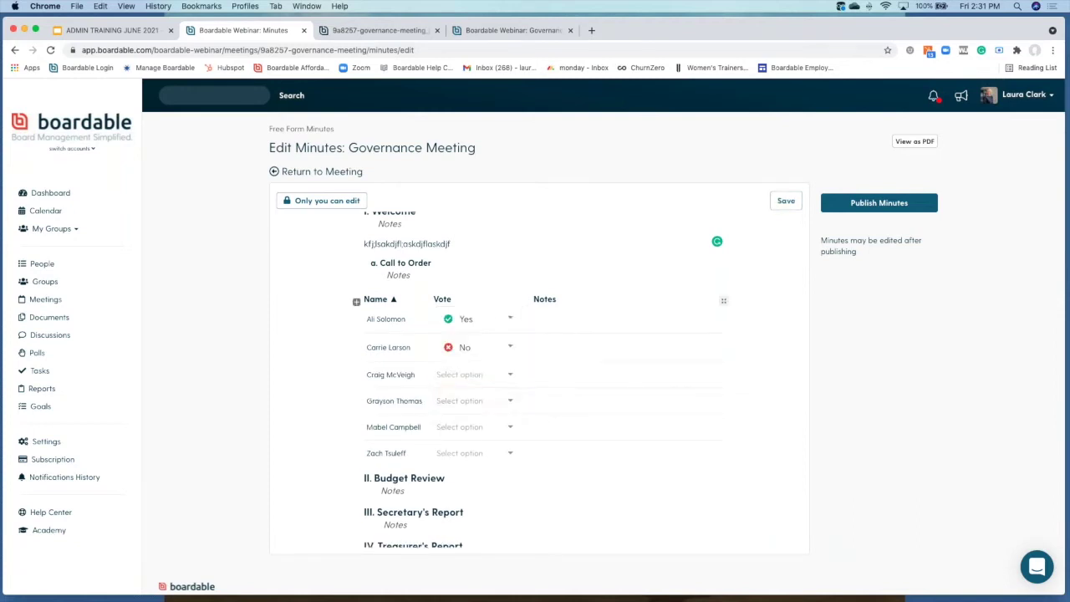
Step: Open the block insert list below the votes table and scroll back up the minutes
click(358, 477)
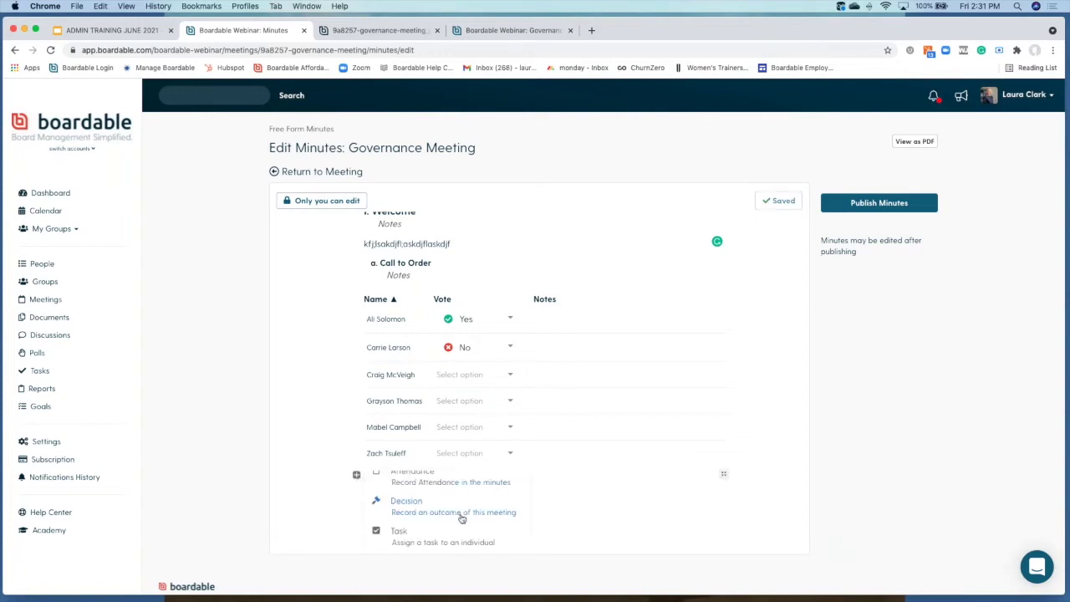
scroll(461, 515, up, 2)
scroll(462, 519, up, 4)
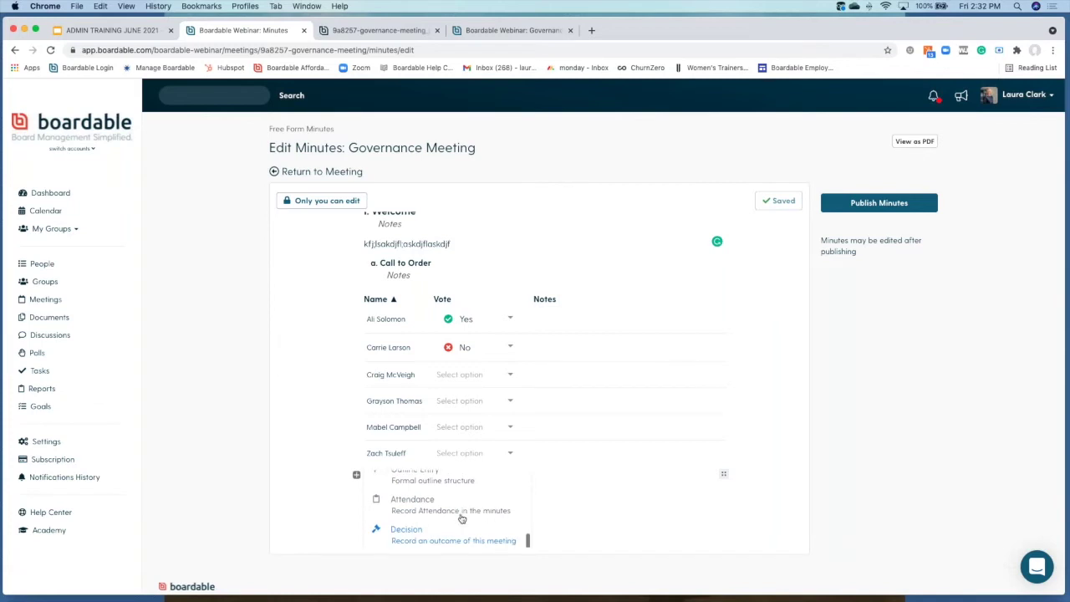
scroll(461, 519, up, 3)
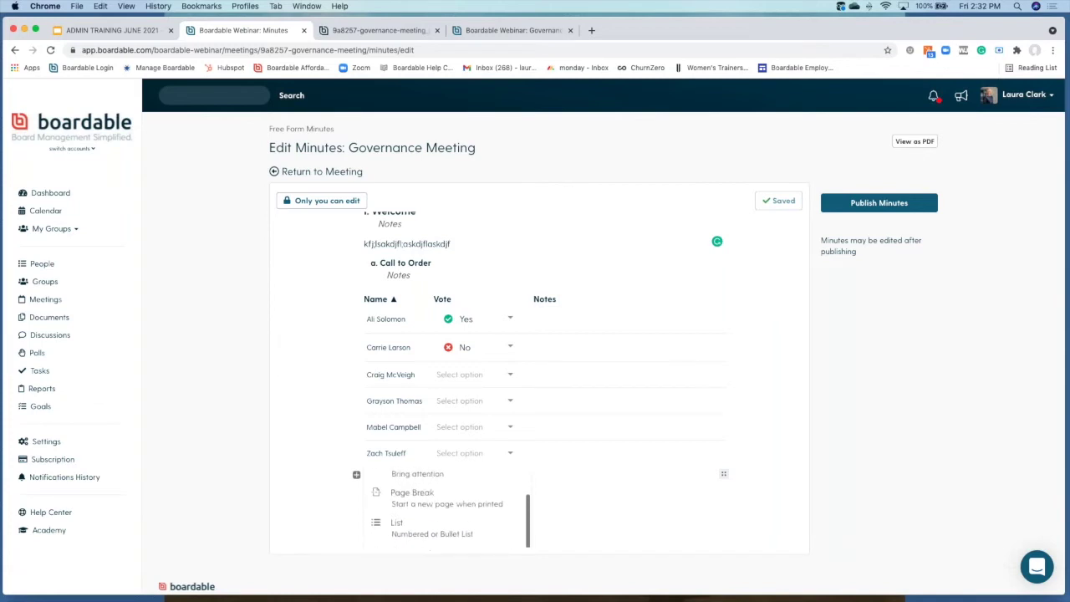
scroll(462, 519, up, 1)
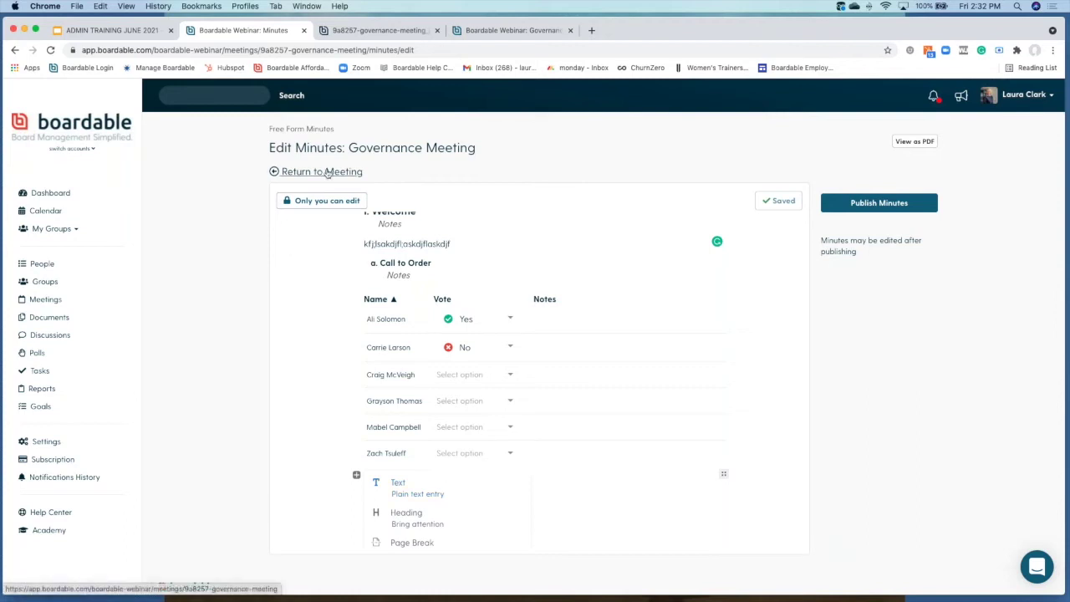
Step: Publish the Governance Meeting minutes with the notify-attendees box left unchecked
click(885, 203)
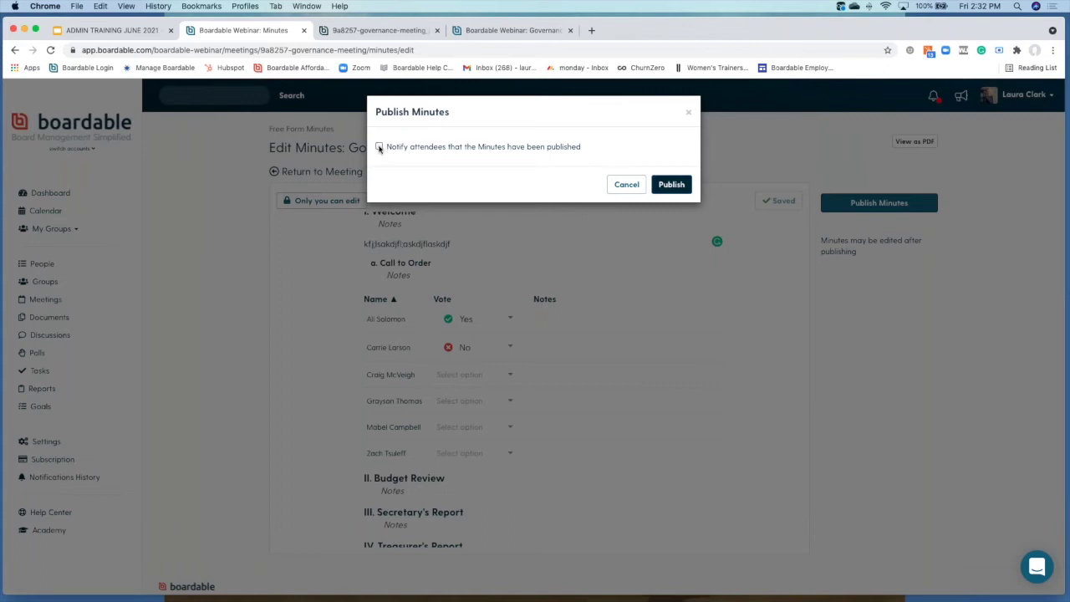
click(674, 185)
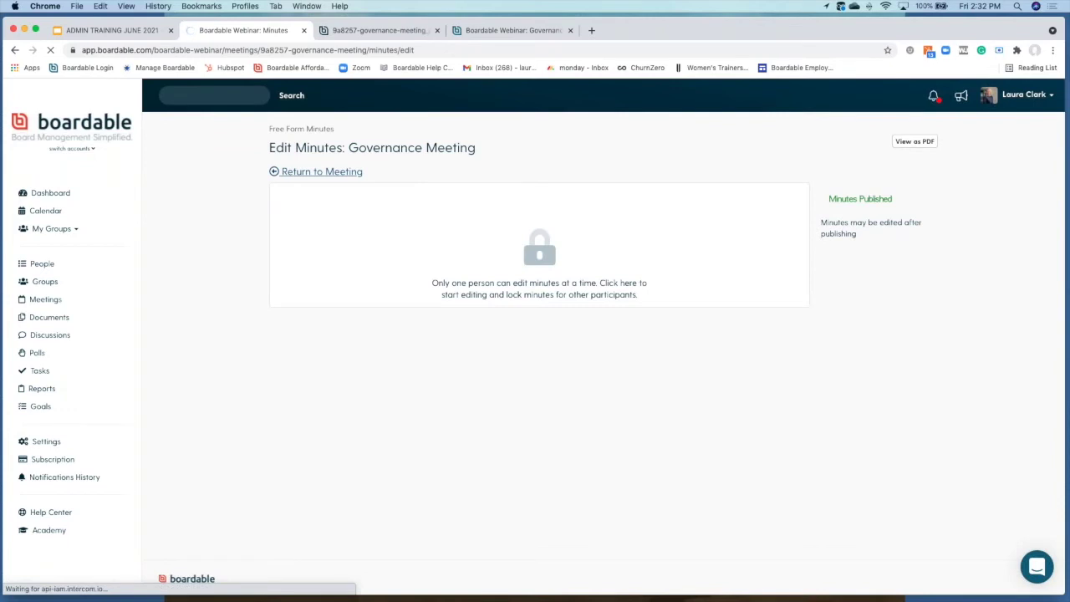
Step: Return to the meeting page, then open and dismiss the Send a message form unsent
click(322, 171)
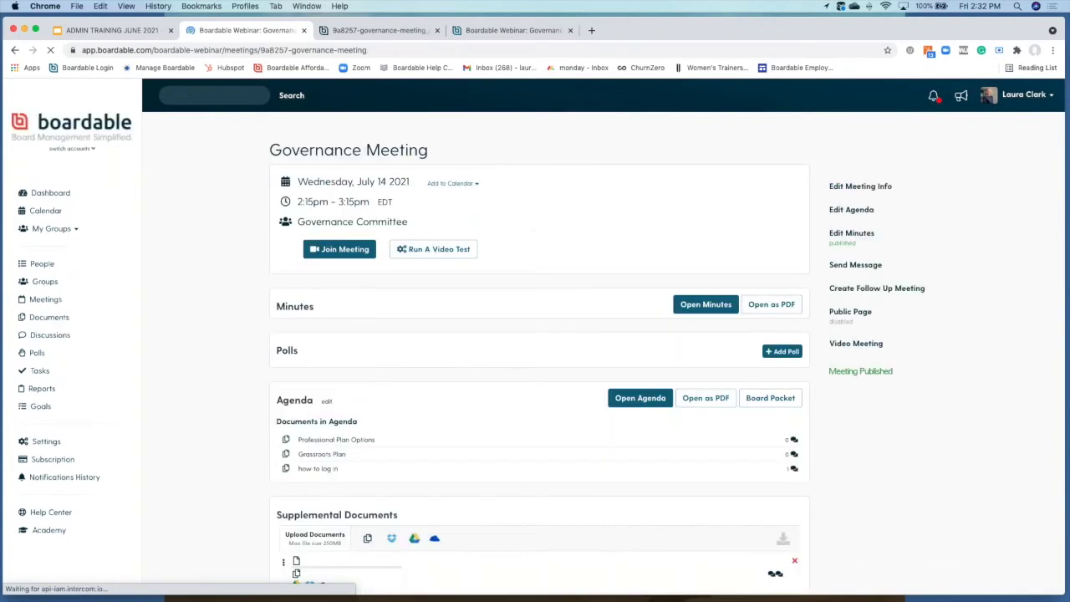
scroll(540, 318, down, 1)
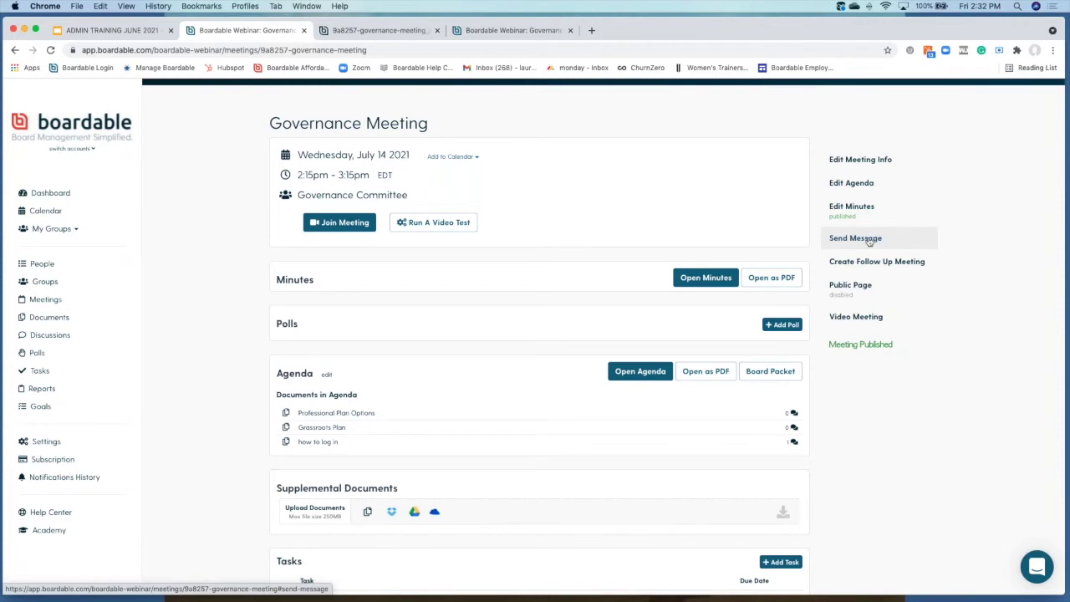
click(868, 241)
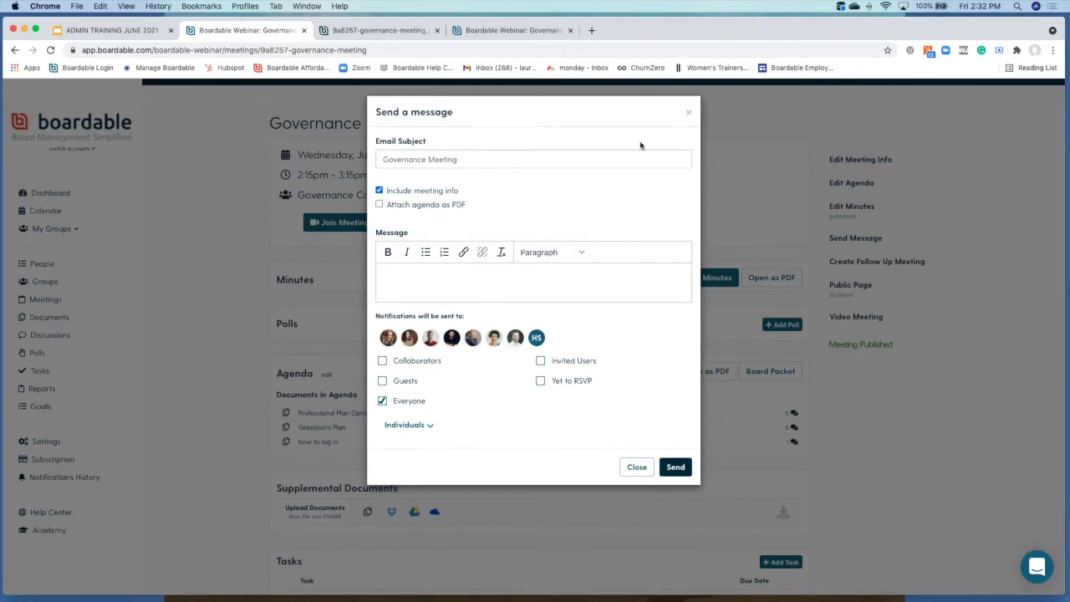
click(689, 112)
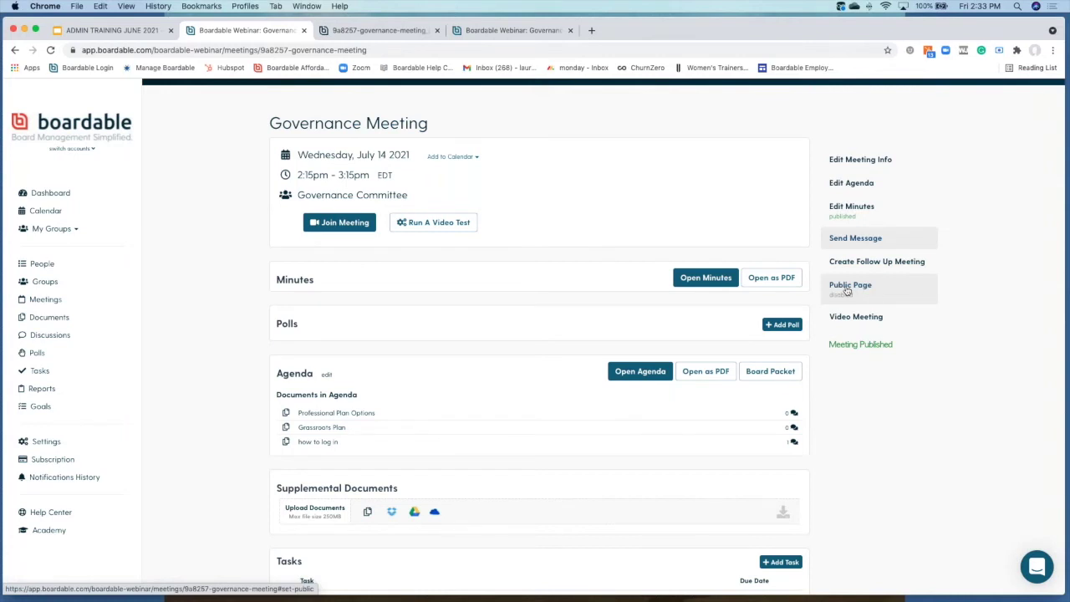
Step: Enable the public meeting page, save the setting, and copy its public link
click(847, 289)
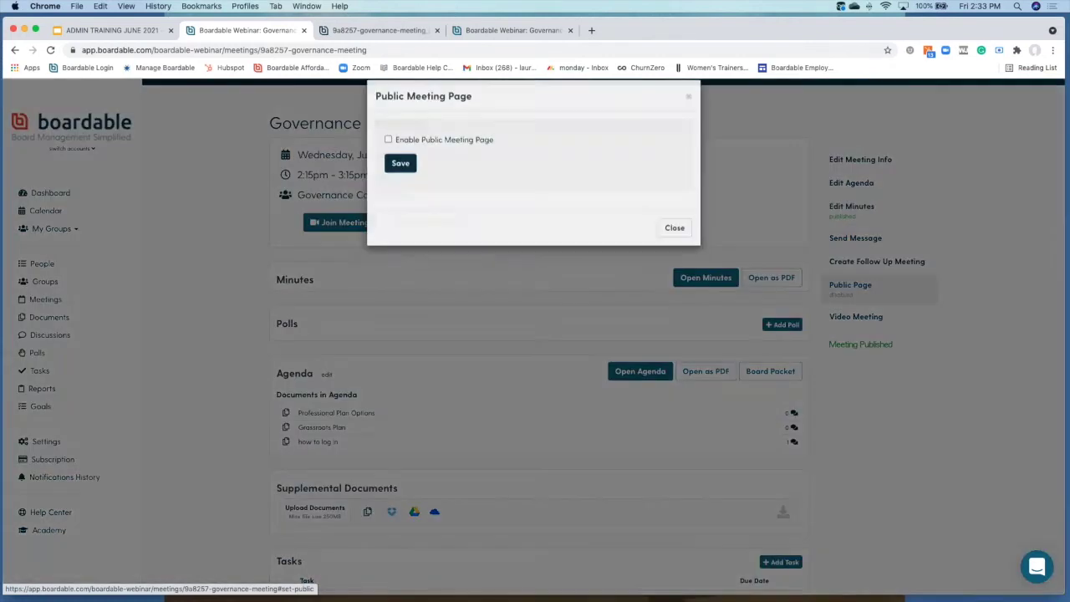
click(388, 156)
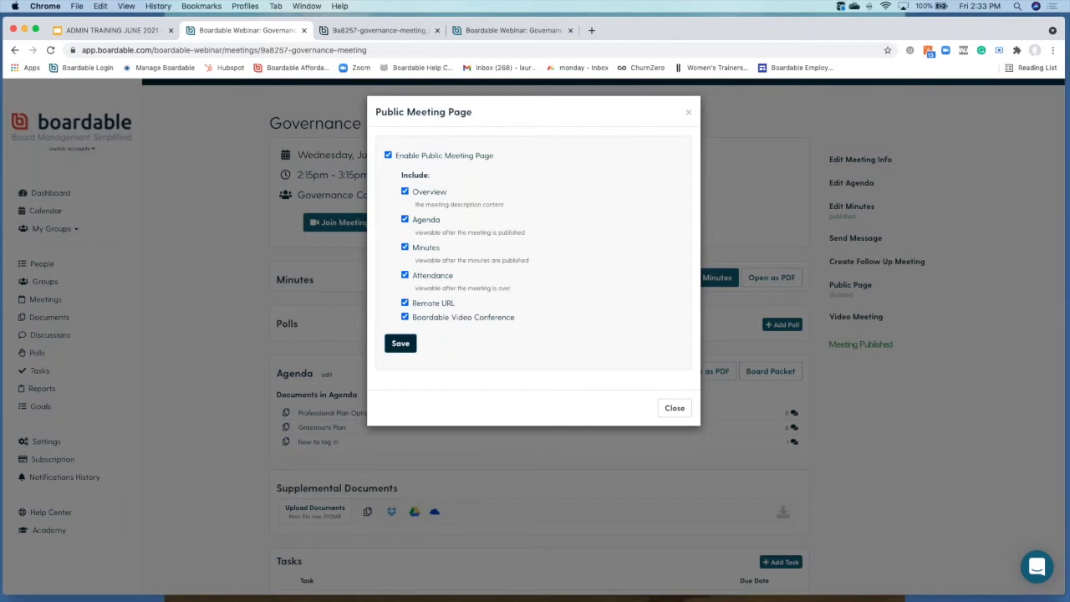
click(400, 343)
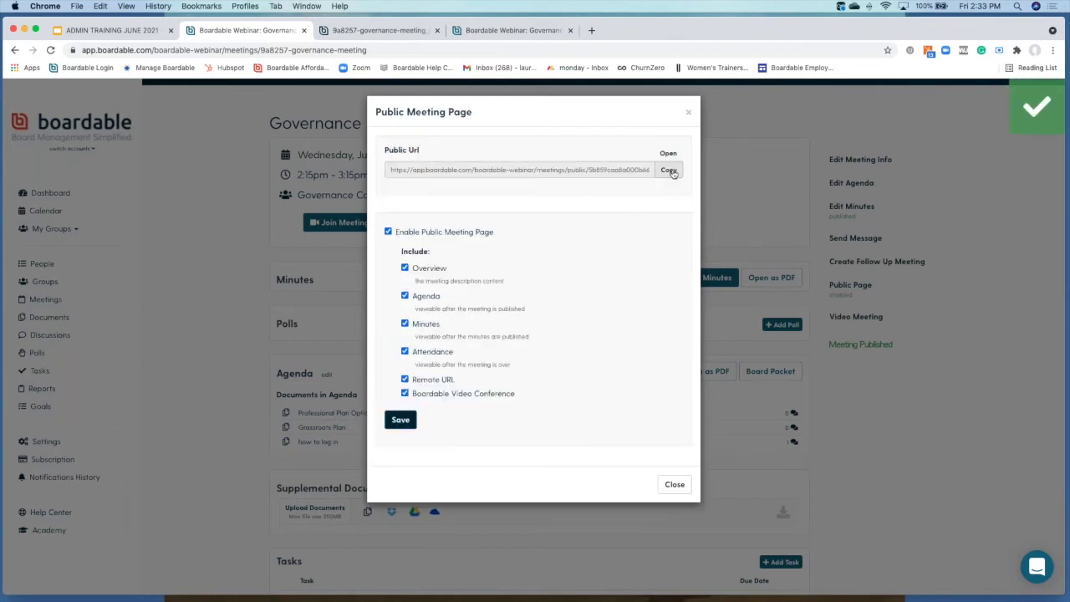
click(669, 171)
Step: Load the copied public meeting link in a new tab and review the agenda
click(591, 31)
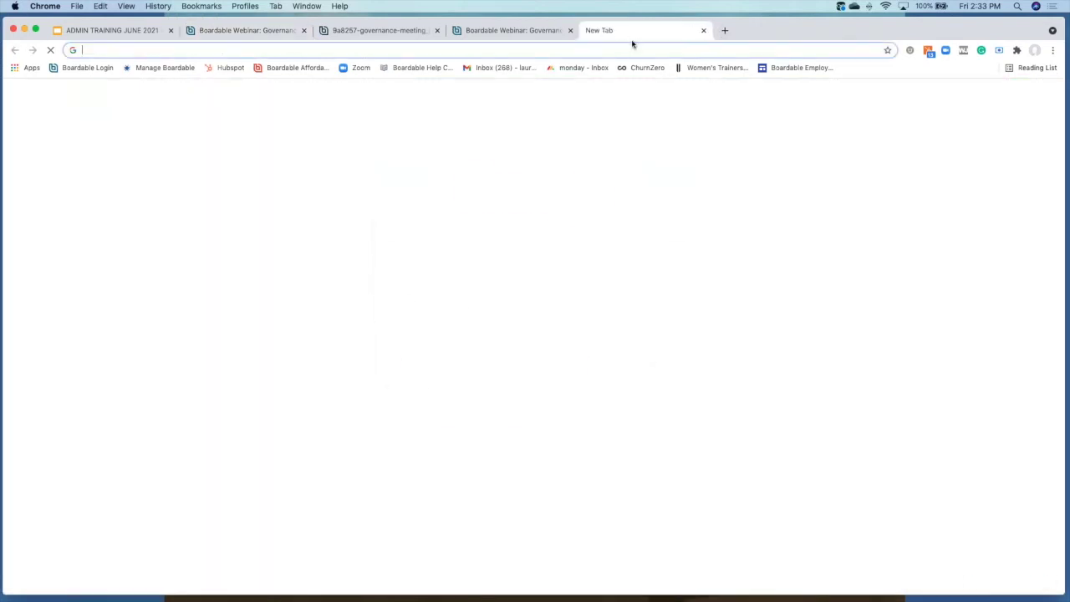
click(633, 50)
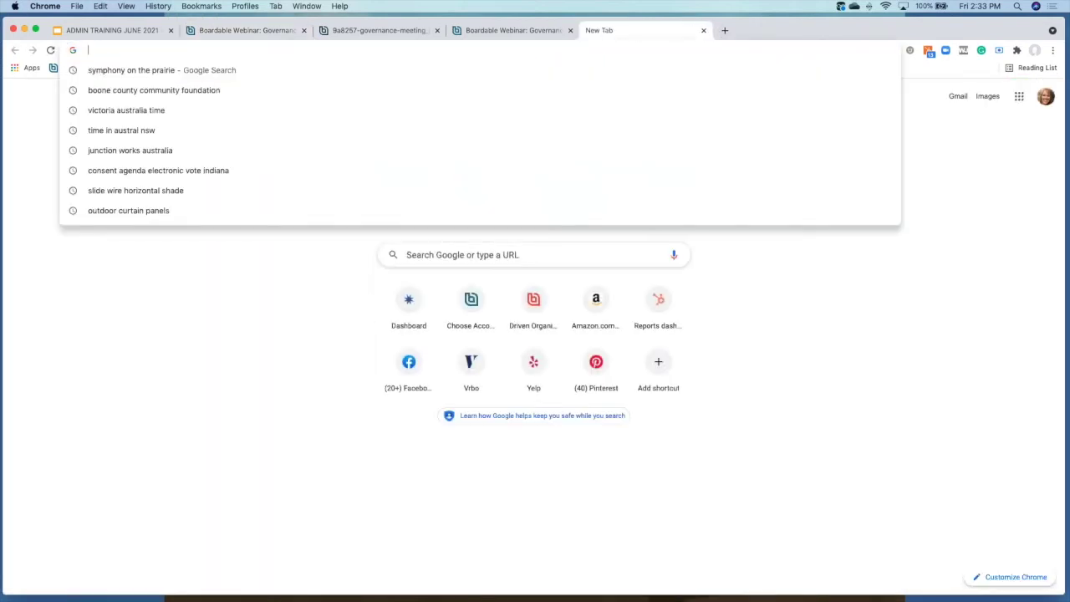
text(https://app.boardable.com/boardable-webinar/meetings/public/5b859caa8a000b66fc86a9897361c855)
key(Return)
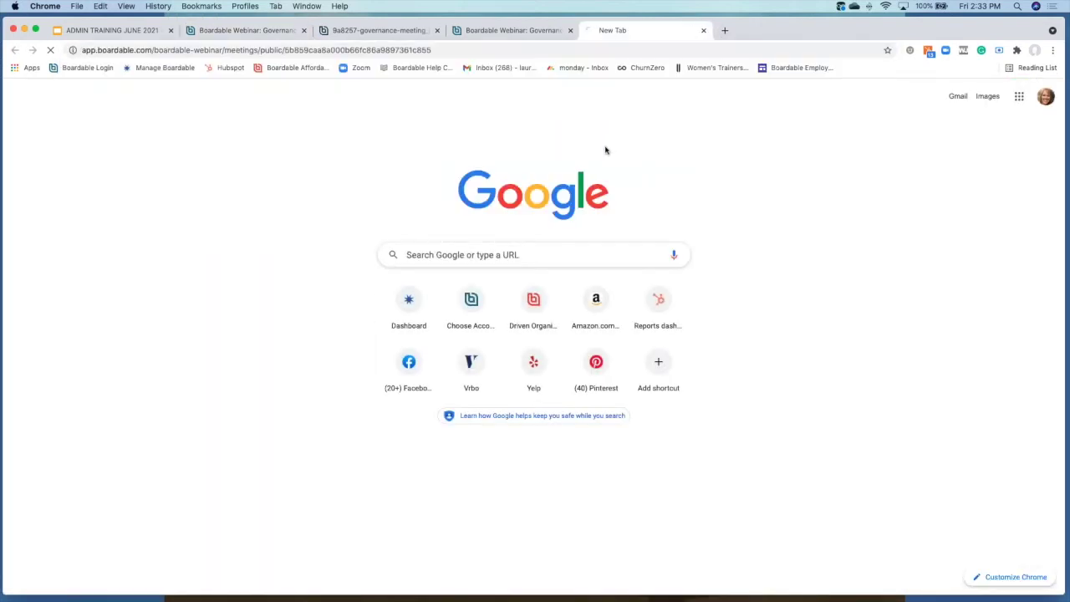
scroll(507, 277, down, 1)
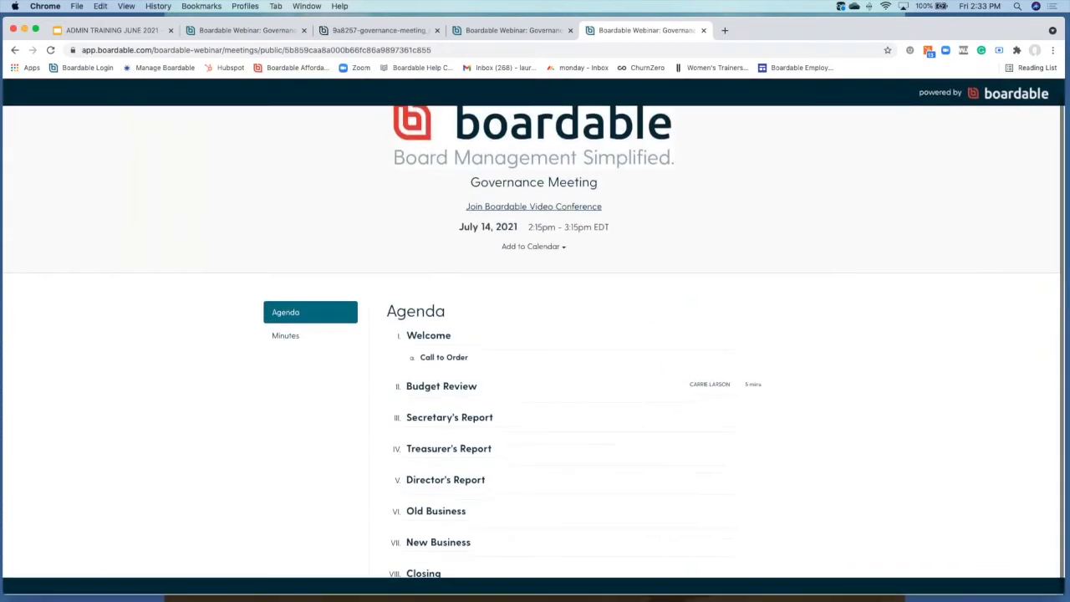
scroll(535, 335, up, 1)
scroll(536, 335, down, 1)
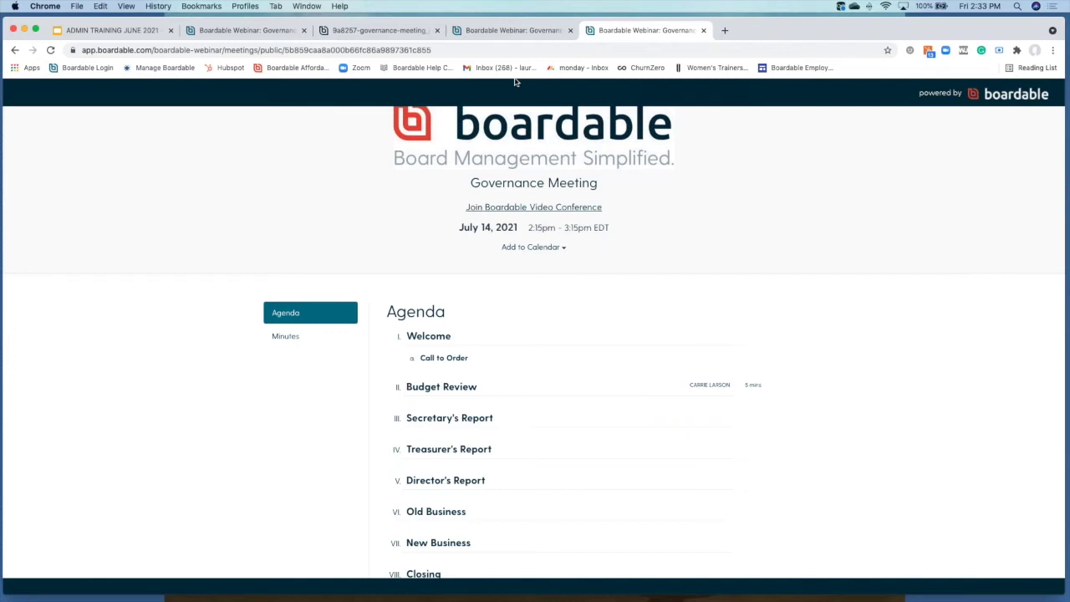
Step: Close the Public Meeting Page settings, then open the Spotlight video meeting and close its tab
click(276, 32)
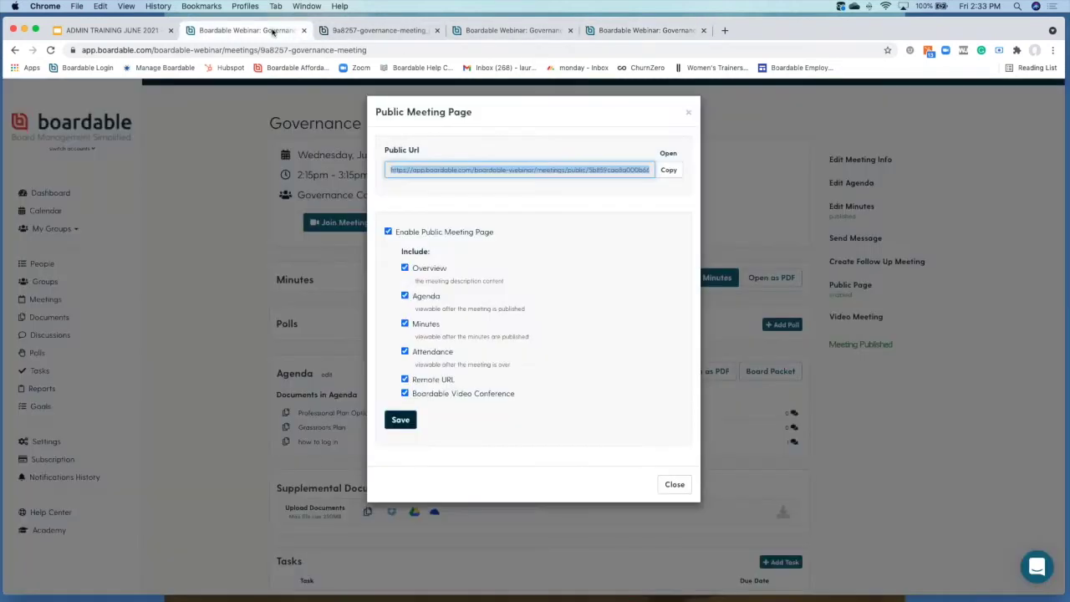
click(675, 484)
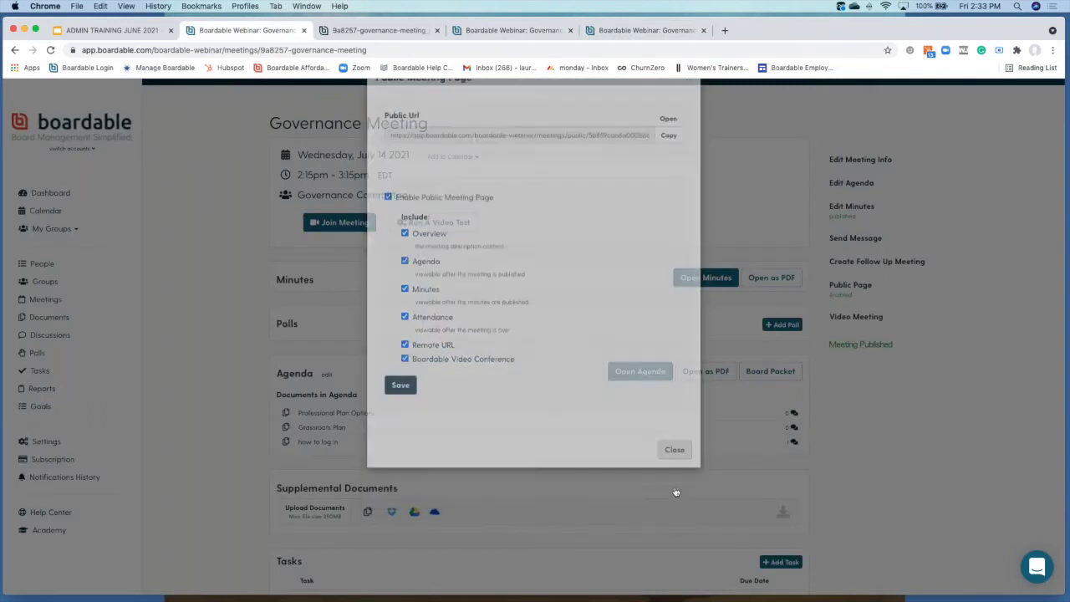
scroll(687, 399, down, 3)
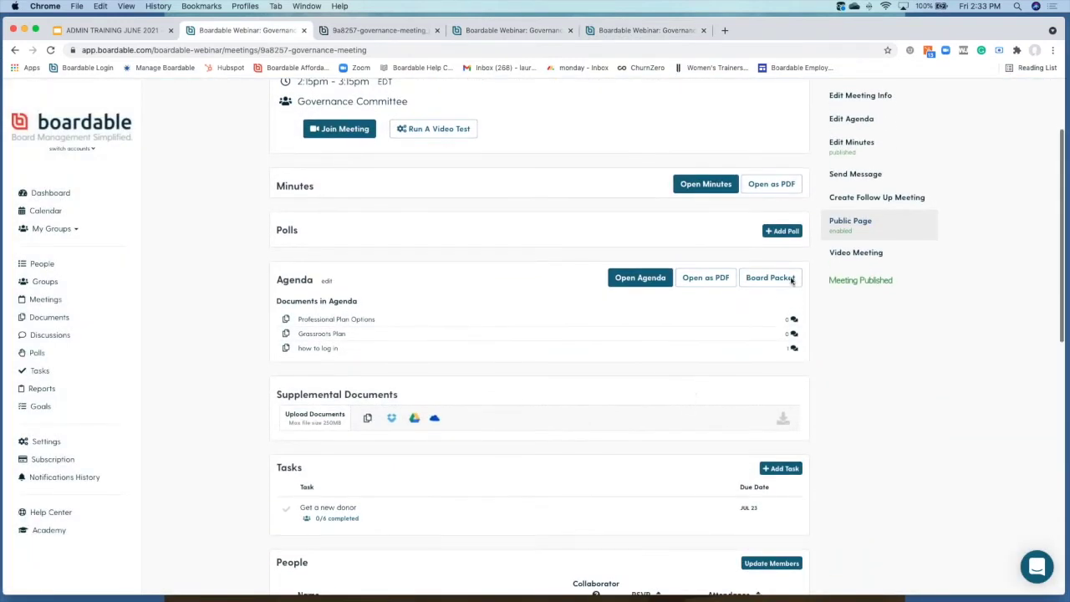
click(850, 252)
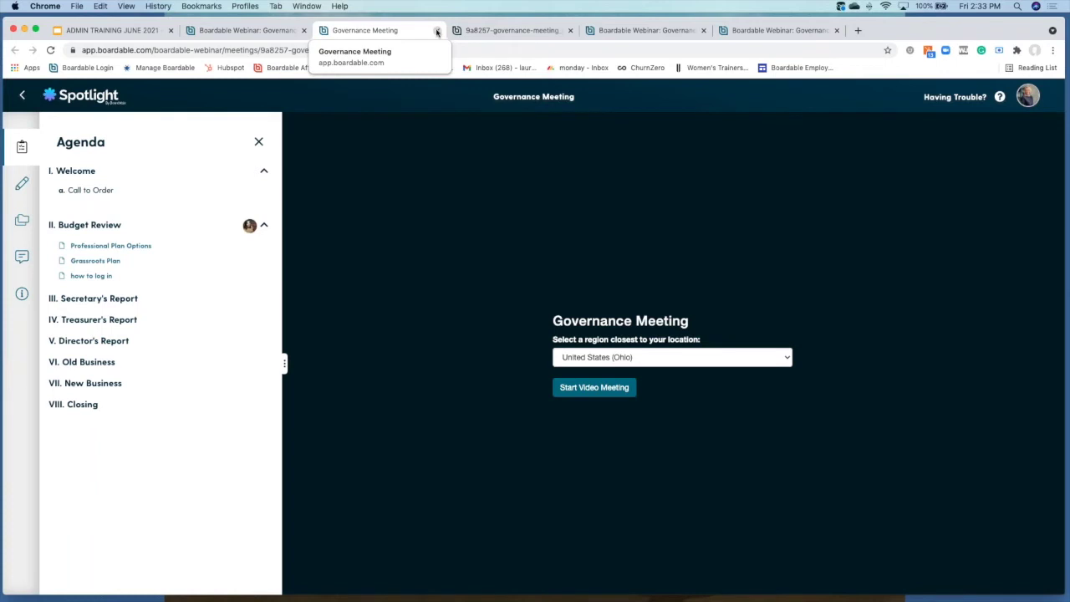
click(437, 31)
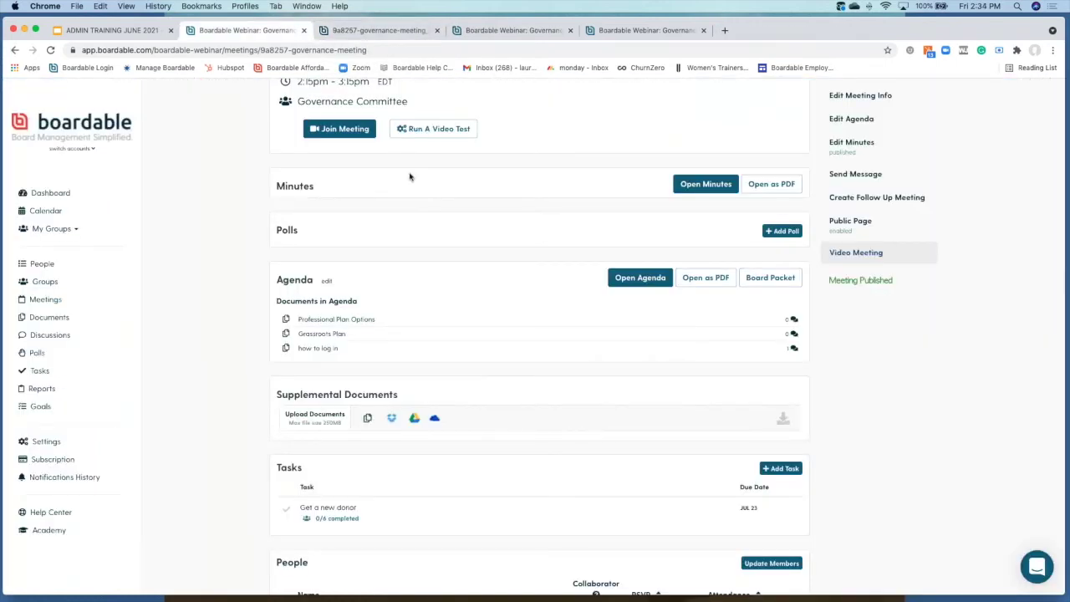
scroll(410, 176, up, 3)
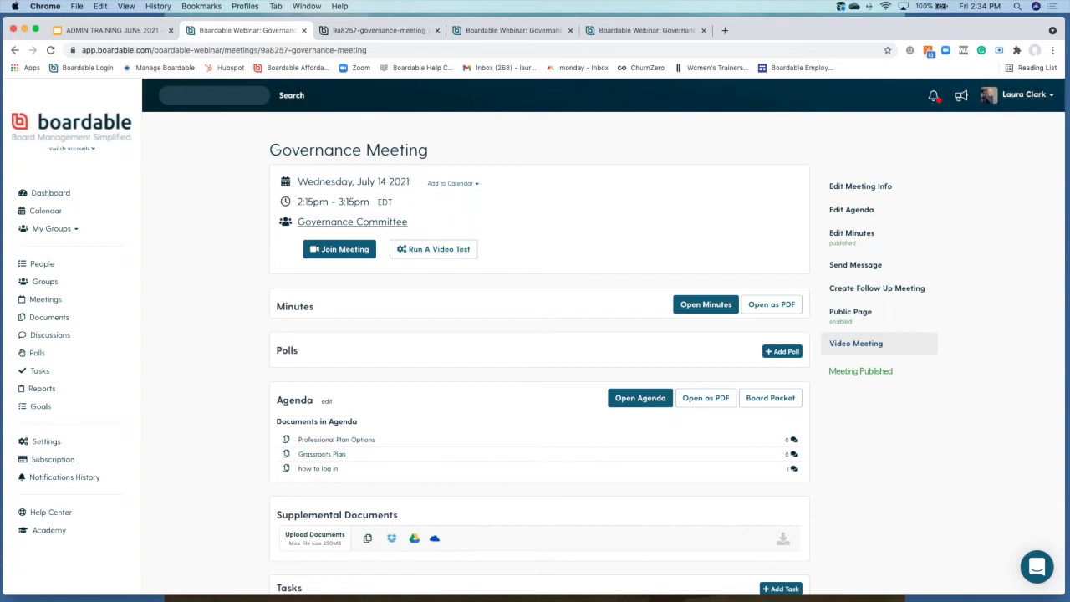
Step: Join the Governance Meeting video call live and open the Professional Plan Options document alongside
click(344, 253)
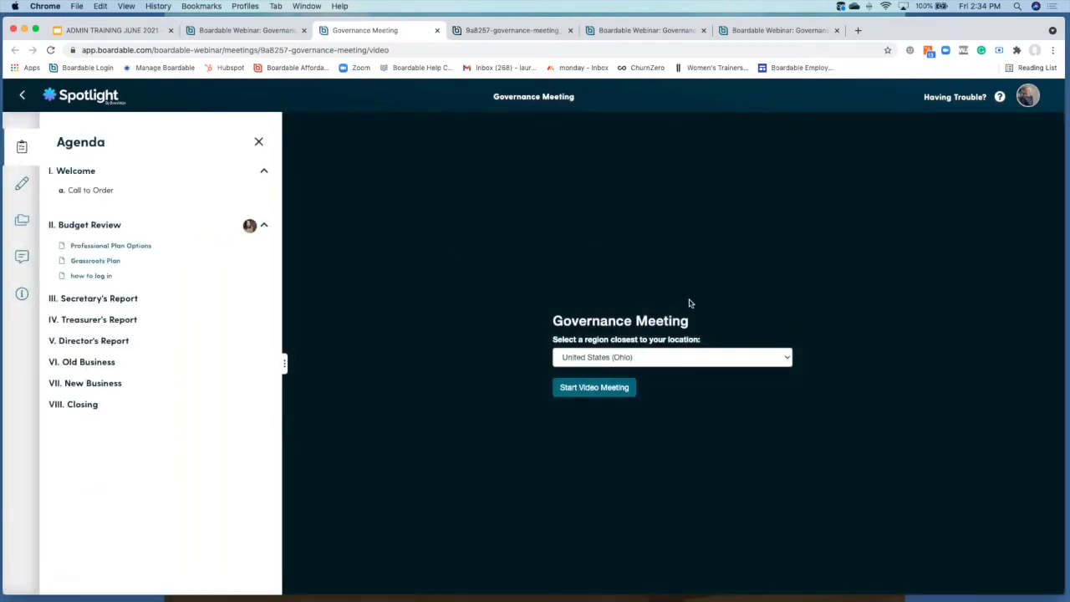
click(596, 388)
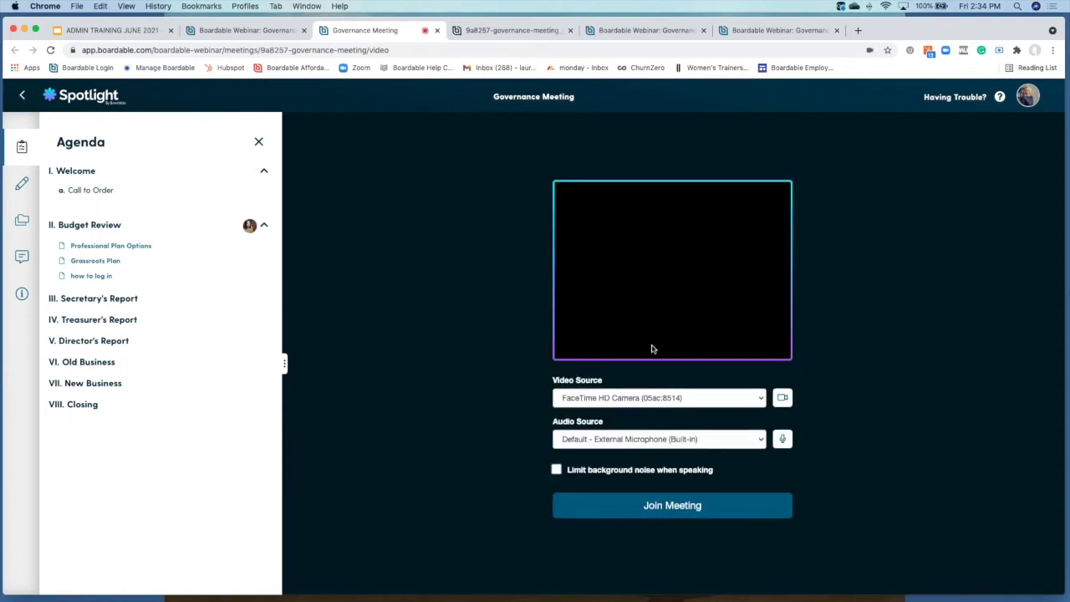
click(647, 507)
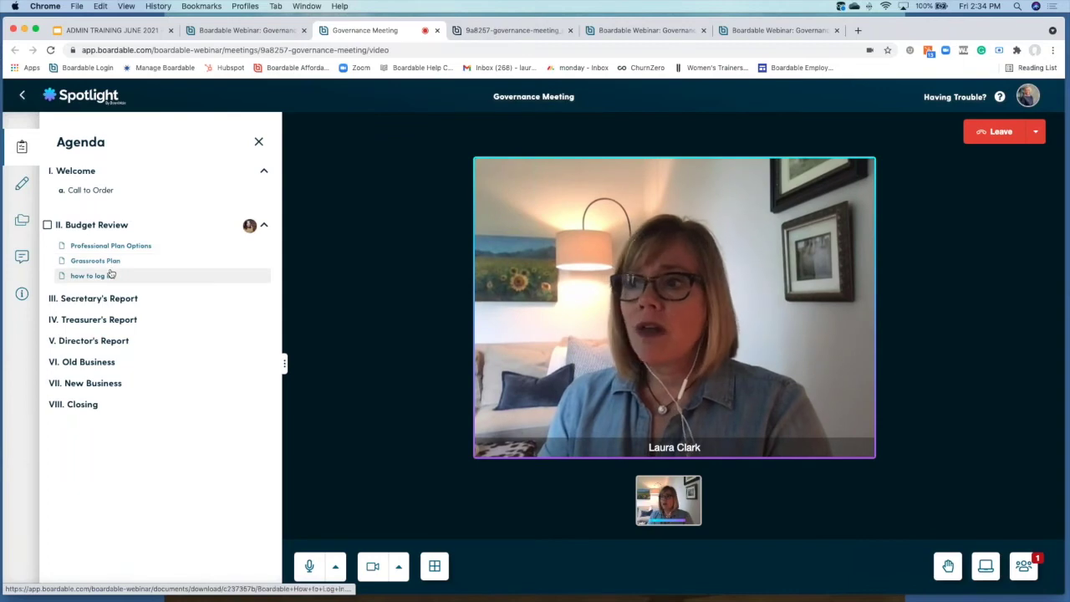
click(112, 246)
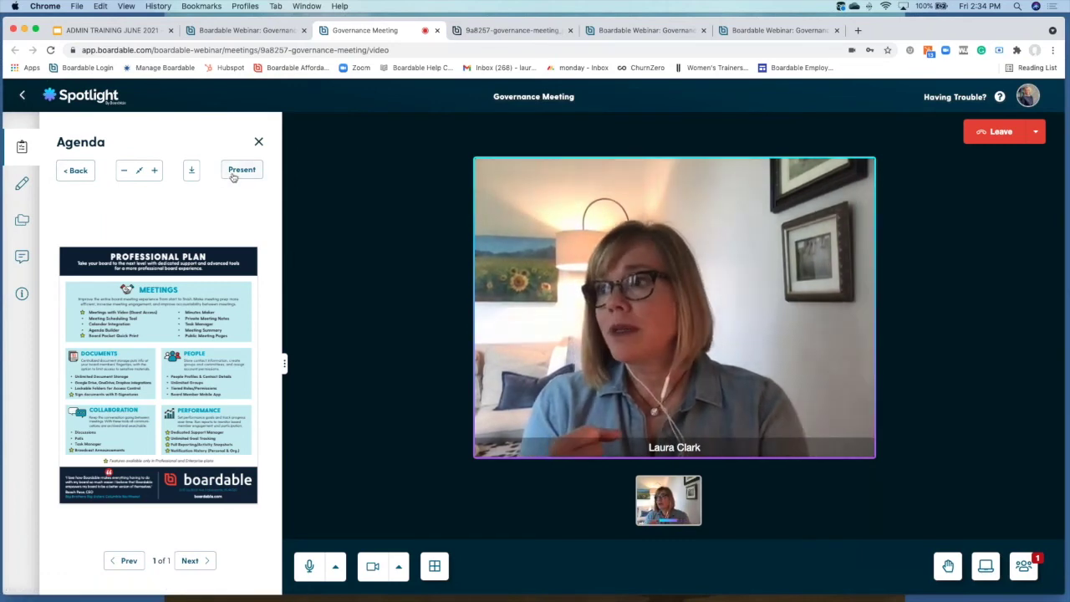
Step: Present Professional Plan Options, unlock the meeting minutes for editing, and bring up the meeting chat
click(235, 172)
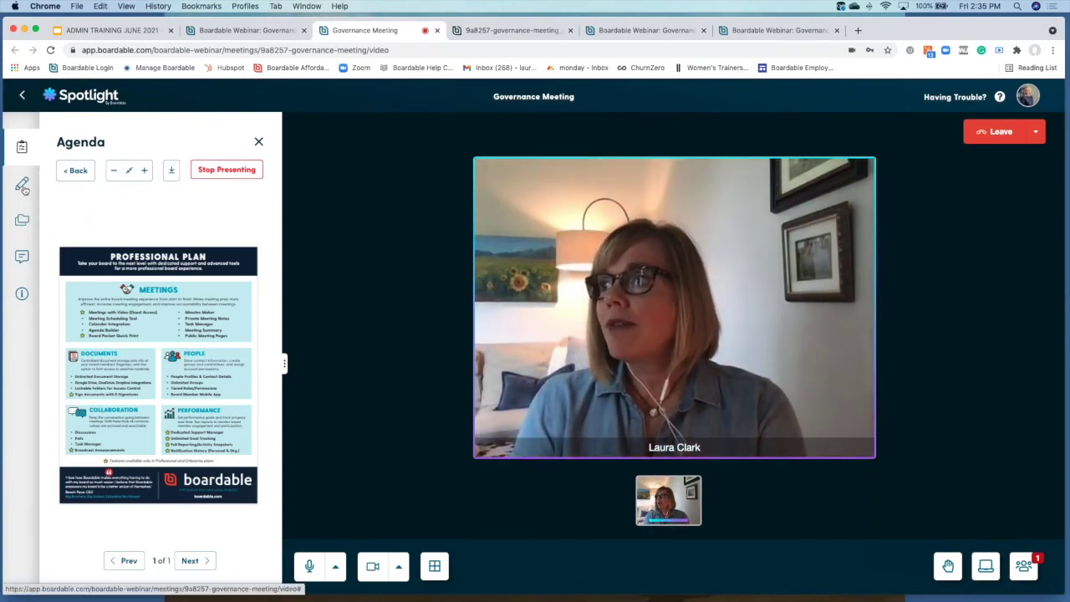
click(23, 186)
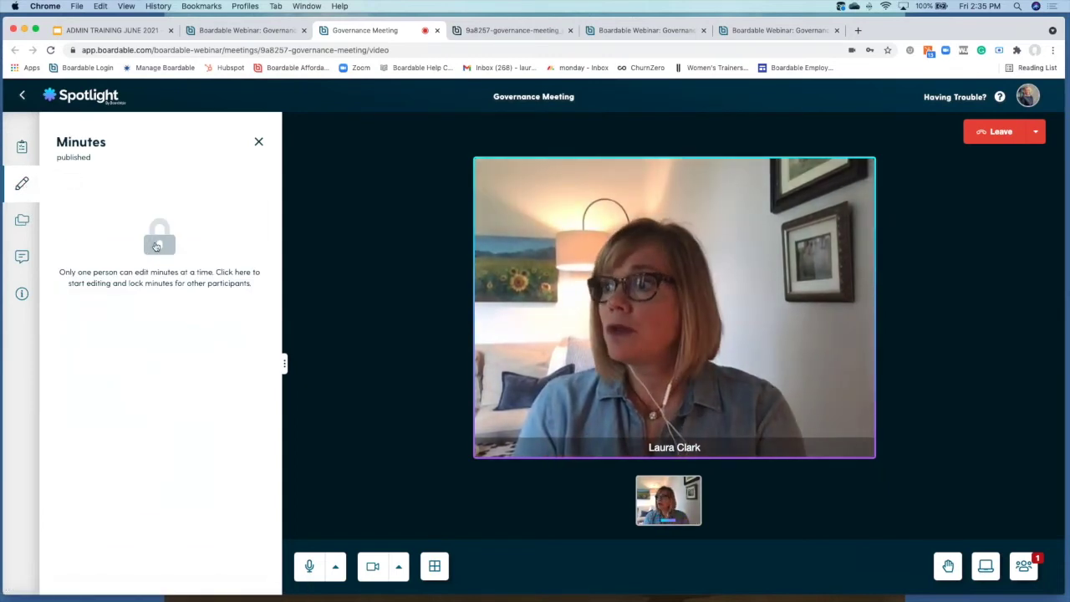
click(156, 246)
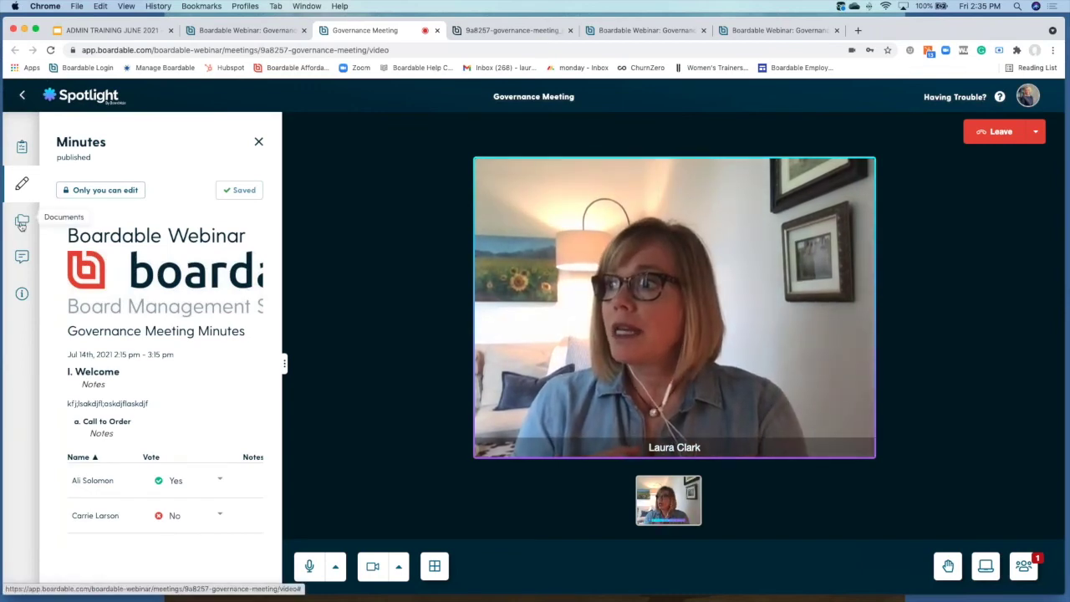
click(22, 223)
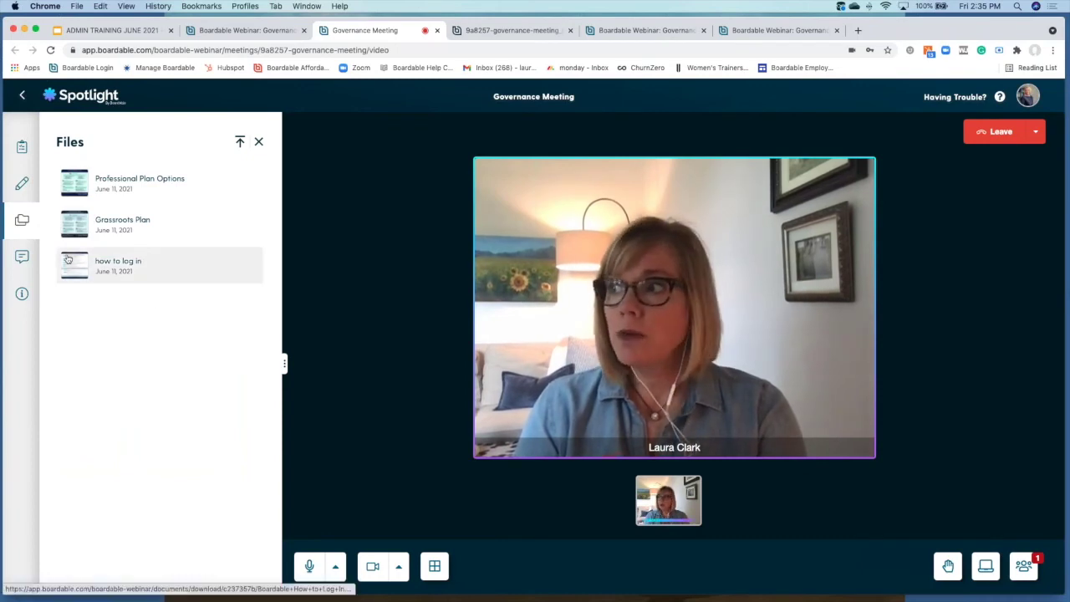
click(21, 257)
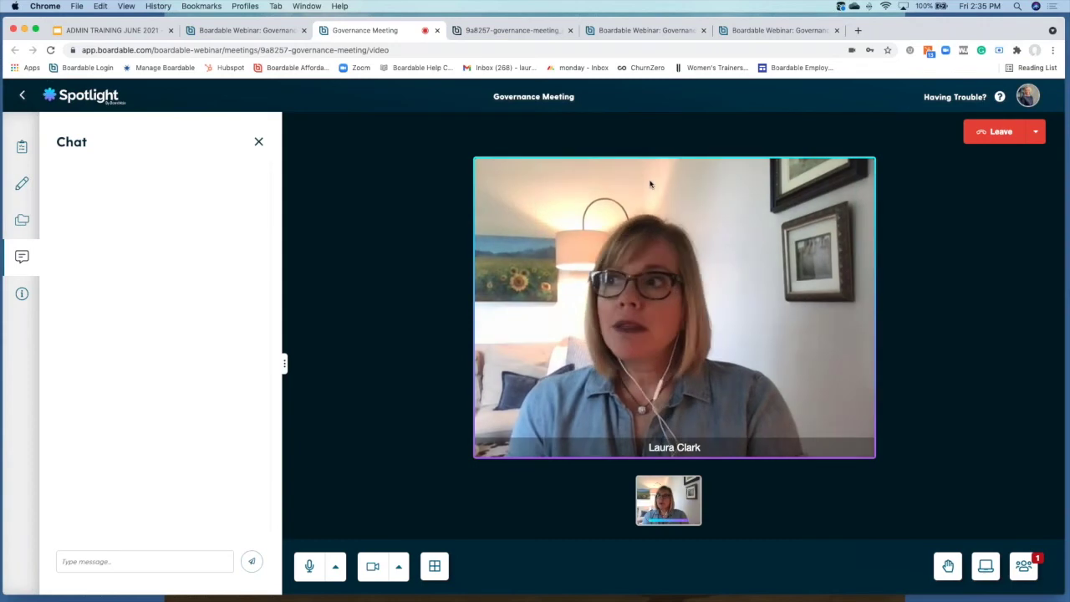
Step: Close the Spotlight tab and return to the top of the Governance Meeting page
click(437, 32)
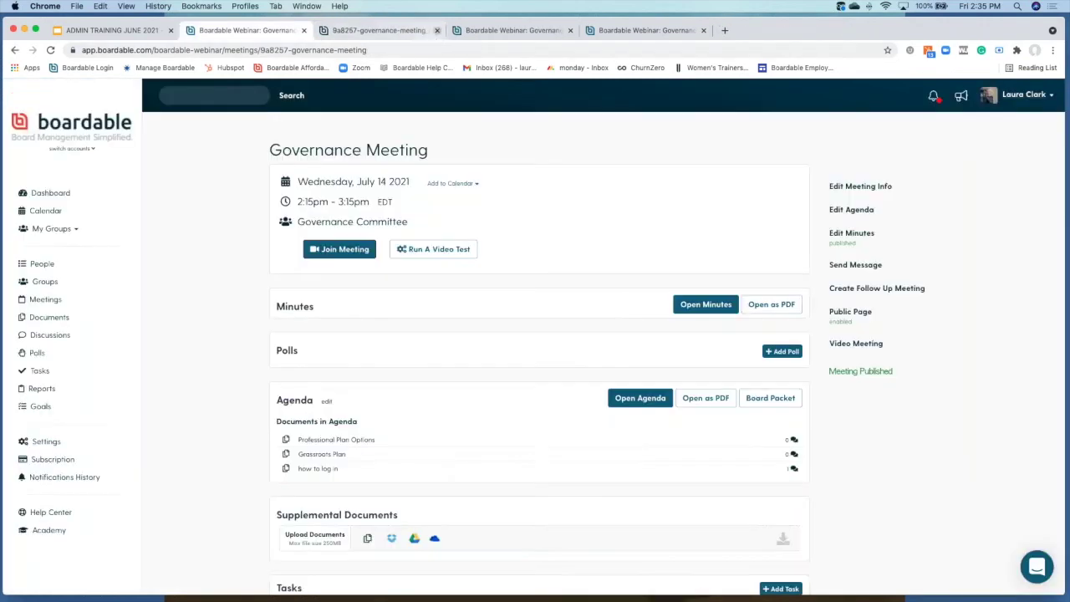
scroll(560, 209, down, 1)
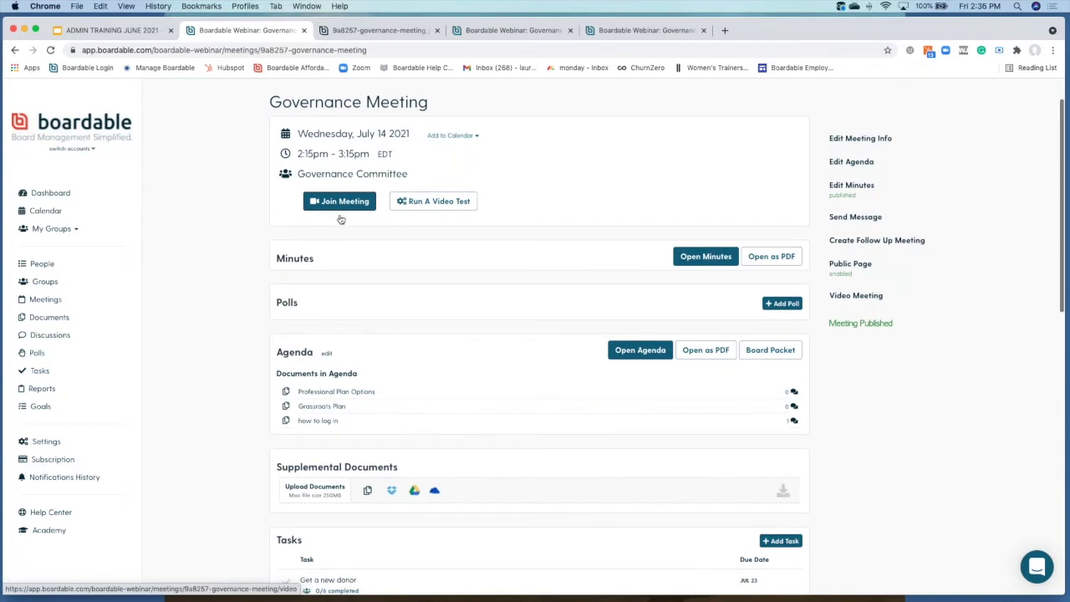
scroll(341, 218, up, 2)
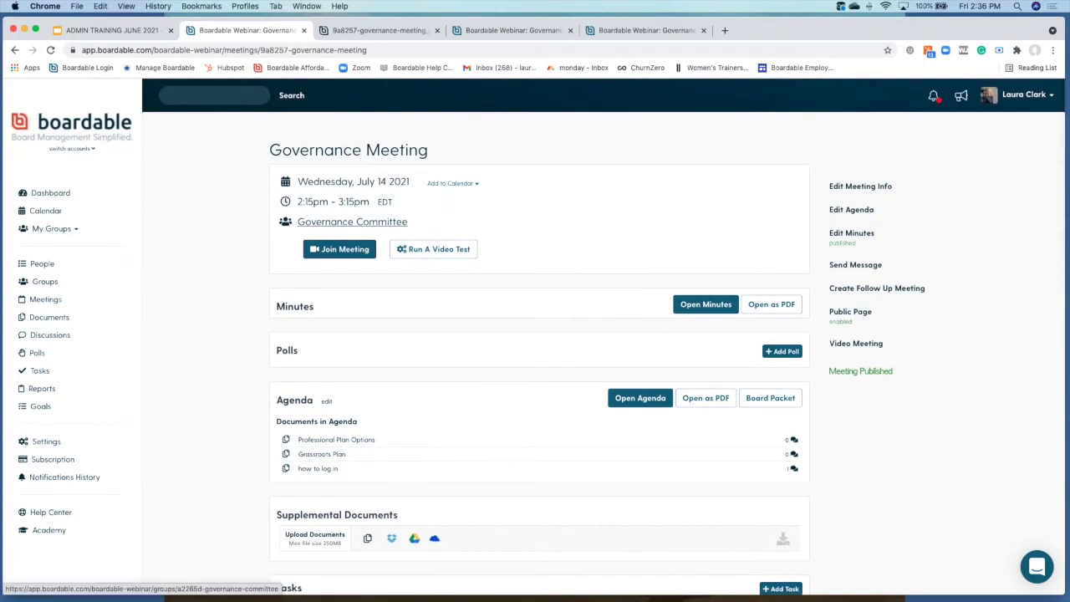
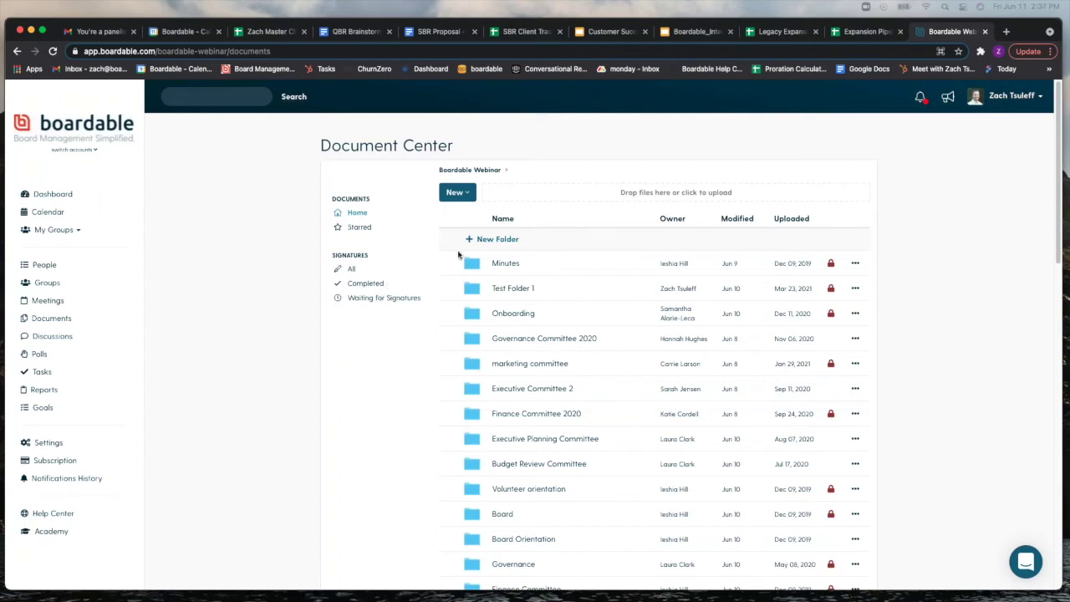
Step: Start a new folder restricted to chosen groups, then cancel it without saving
click(506, 240)
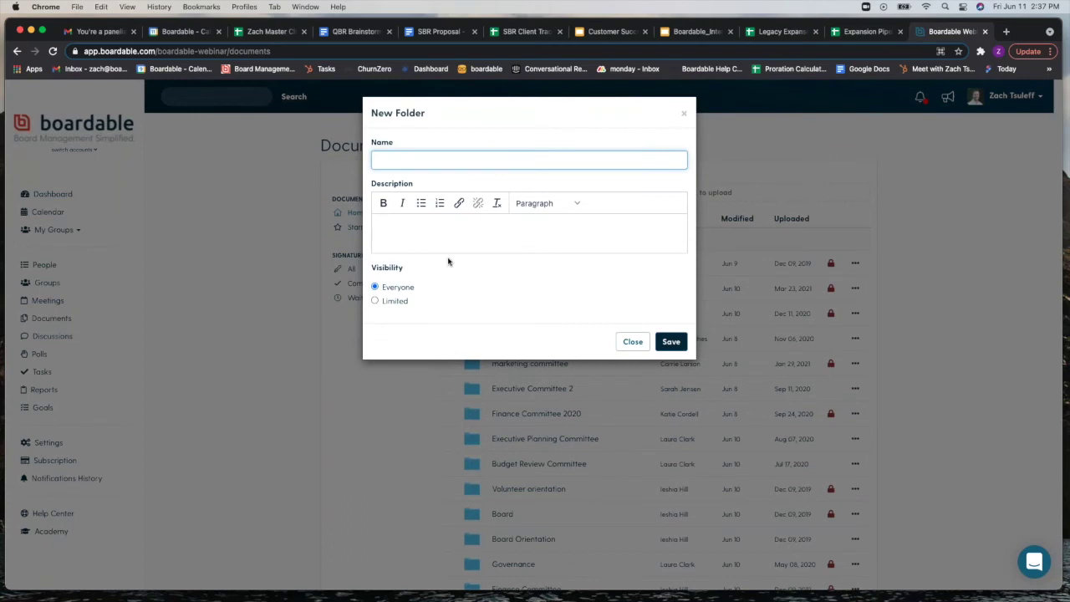
click(383, 303)
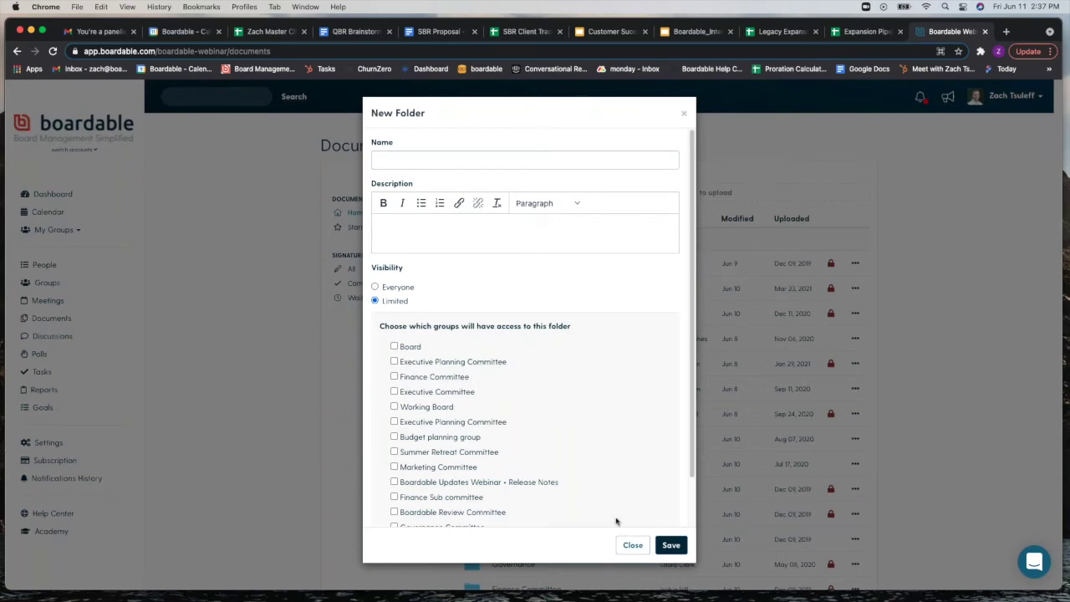
click(633, 545)
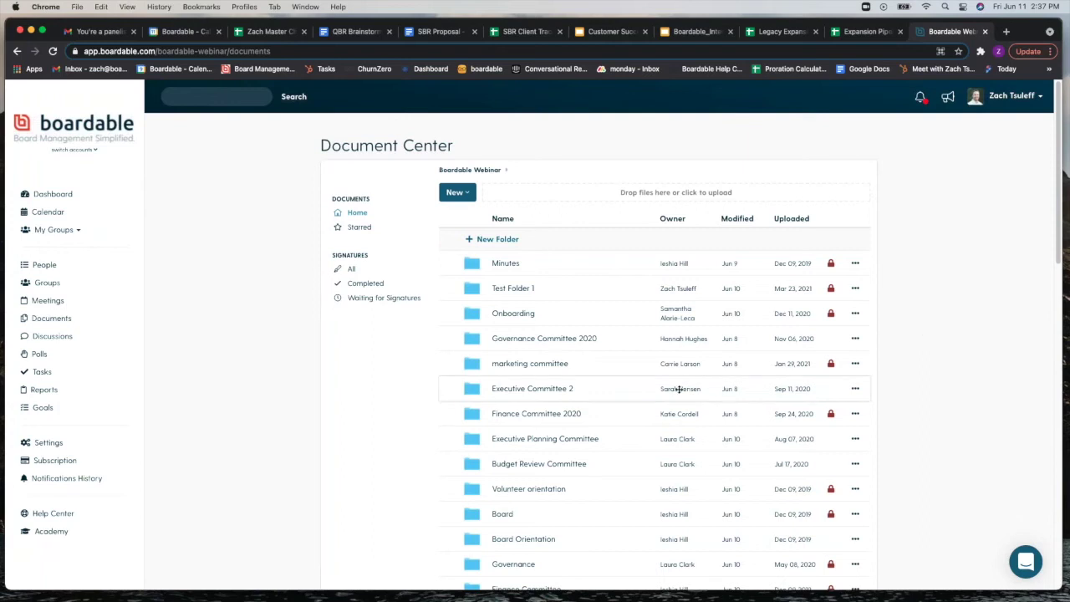
Step: Browse into the Minutes folder and its Subfolder, then return to the top-level Boardable Webinar documents
click(506, 264)
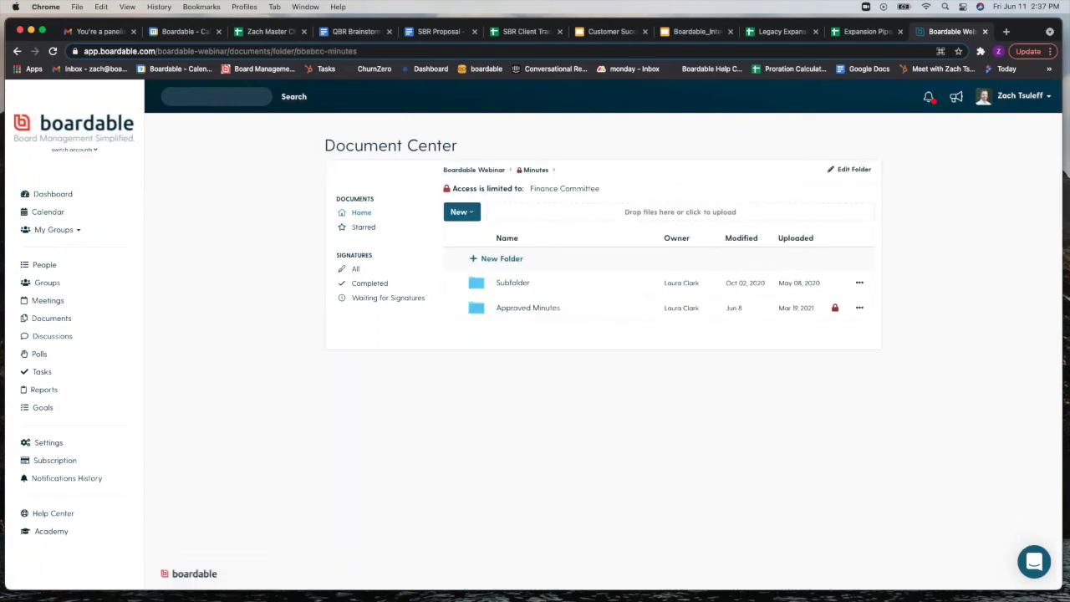
click(513, 283)
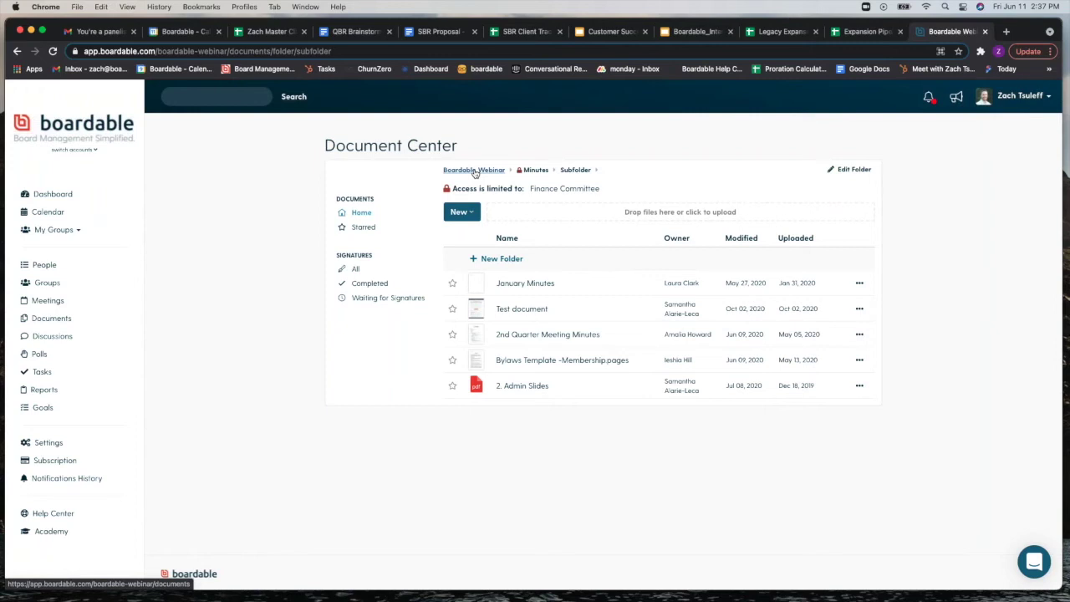
click(474, 171)
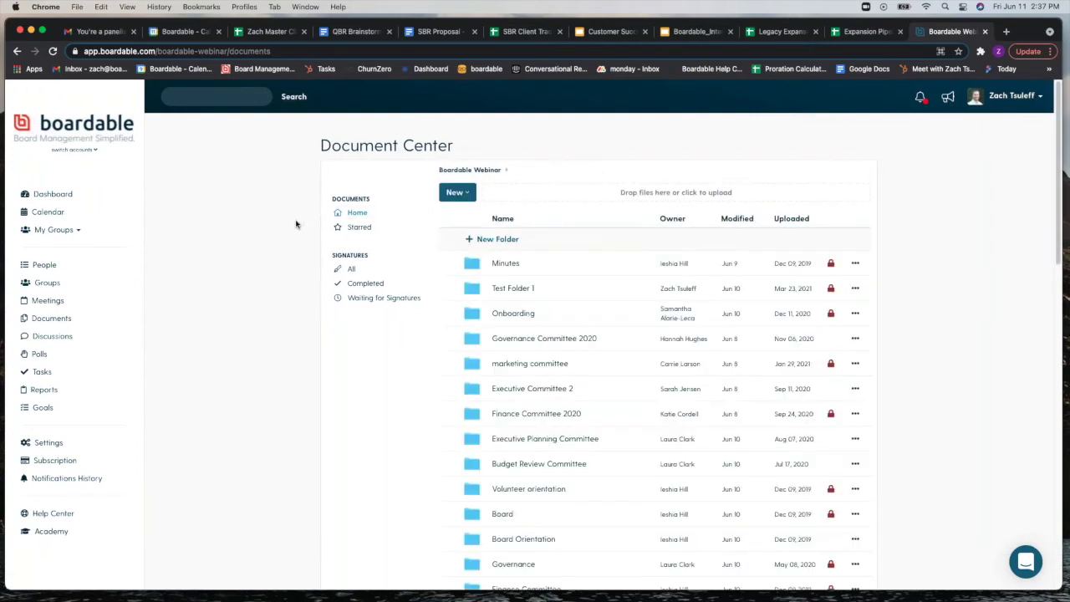
Step: Star Mission and Values and Boardable one pager, check the Starred list, then return Home
scroll(297, 232, down, 5)
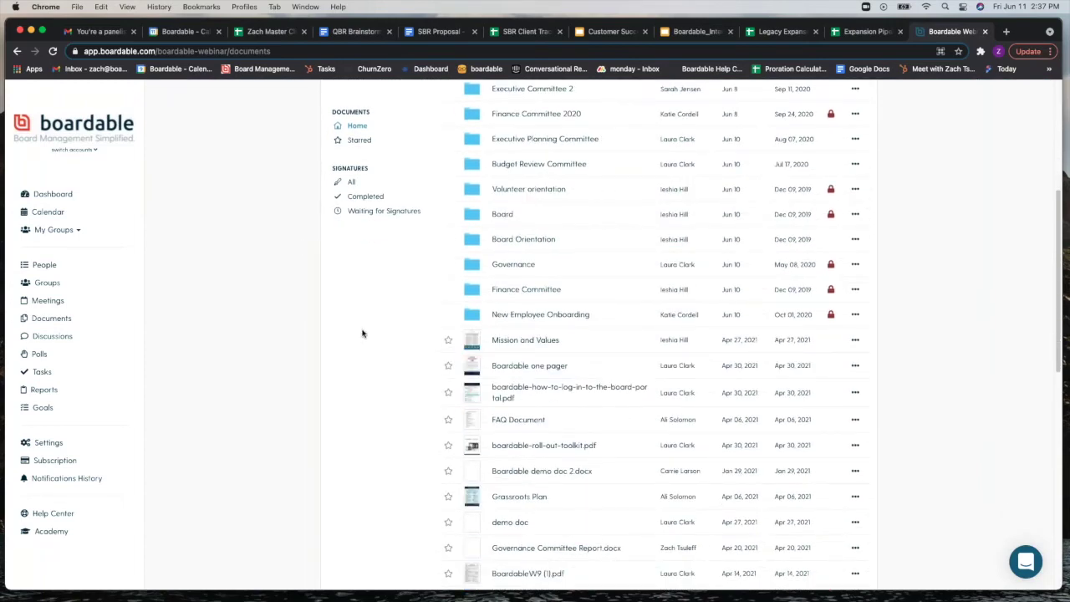
click(449, 341)
click(450, 367)
scroll(350, 363, up, 2)
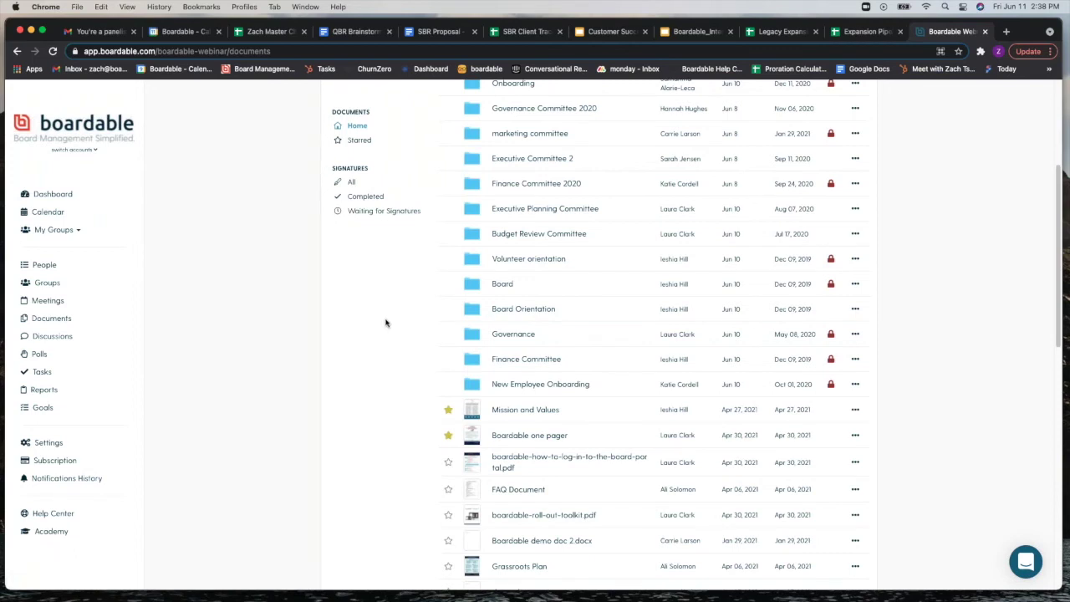
scroll(451, 423, up, 5)
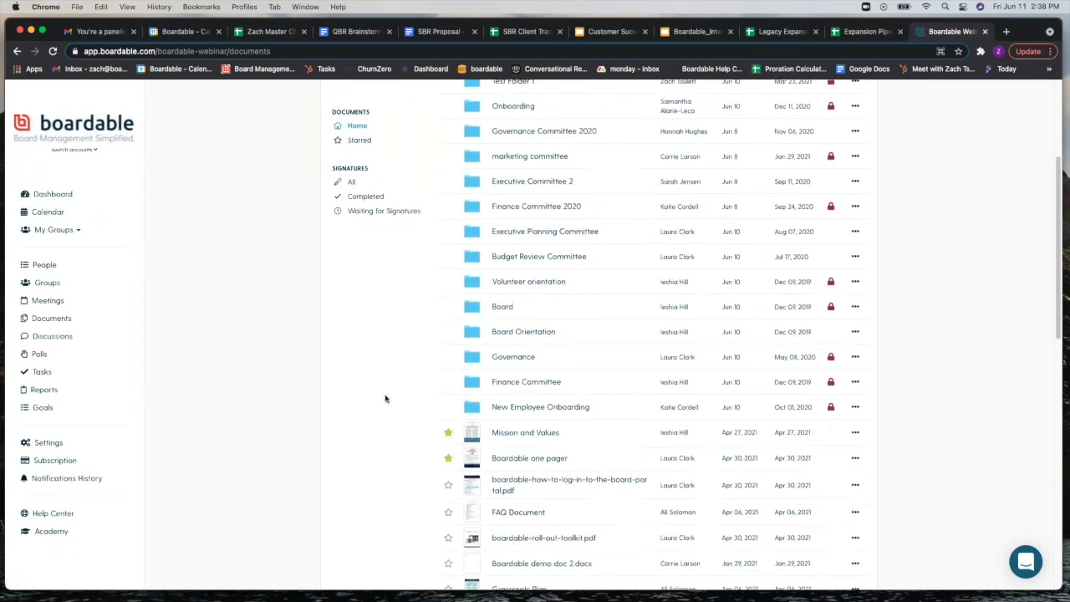
click(365, 140)
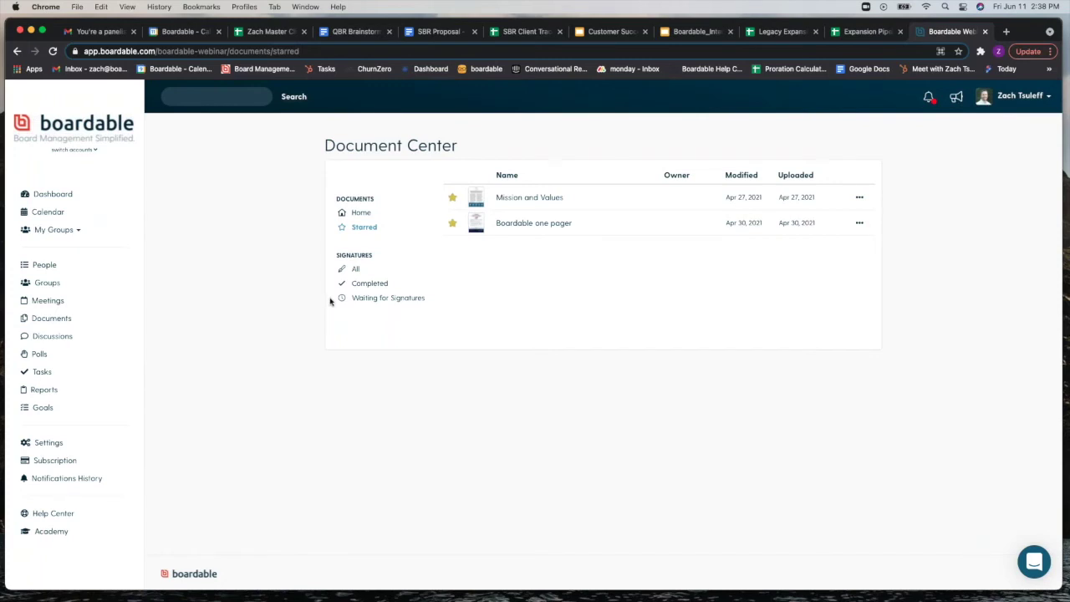
click(363, 214)
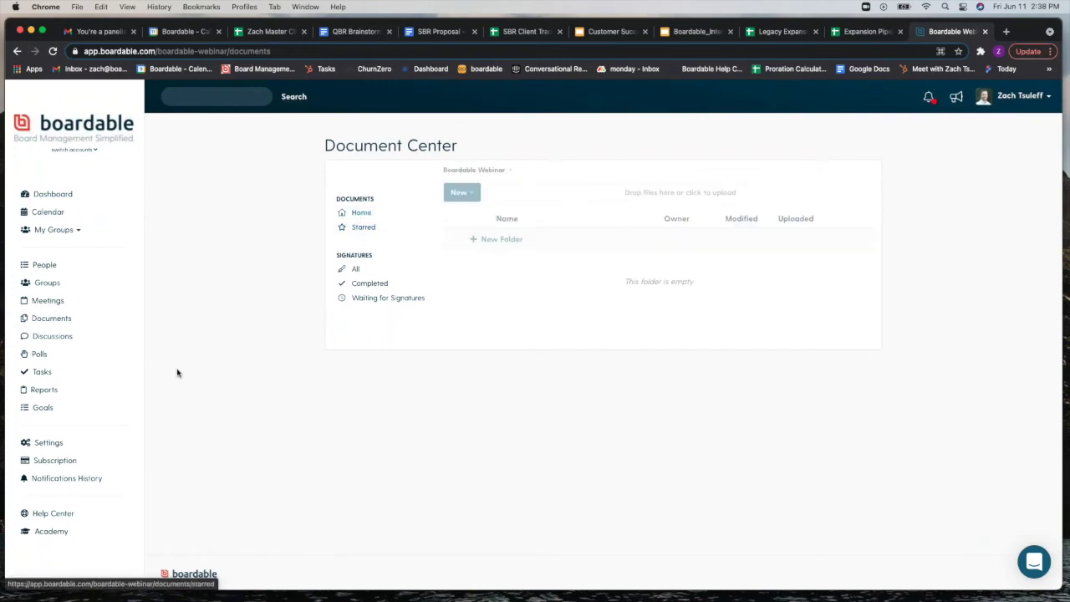
Step: Draft a new discussion assigned to the Board group, then leave it for the Polls page
click(75, 342)
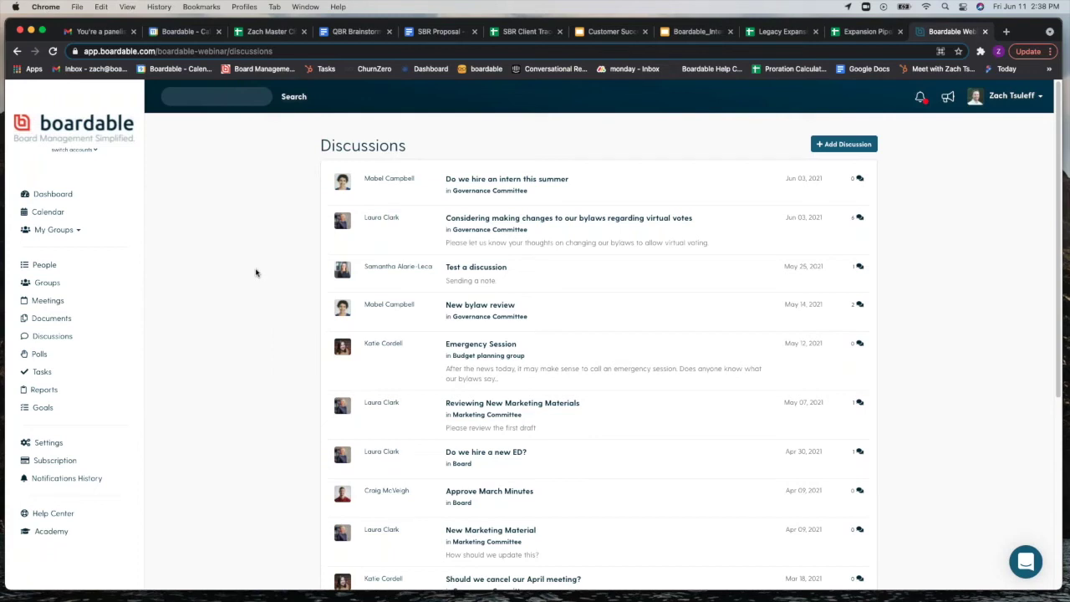
click(825, 146)
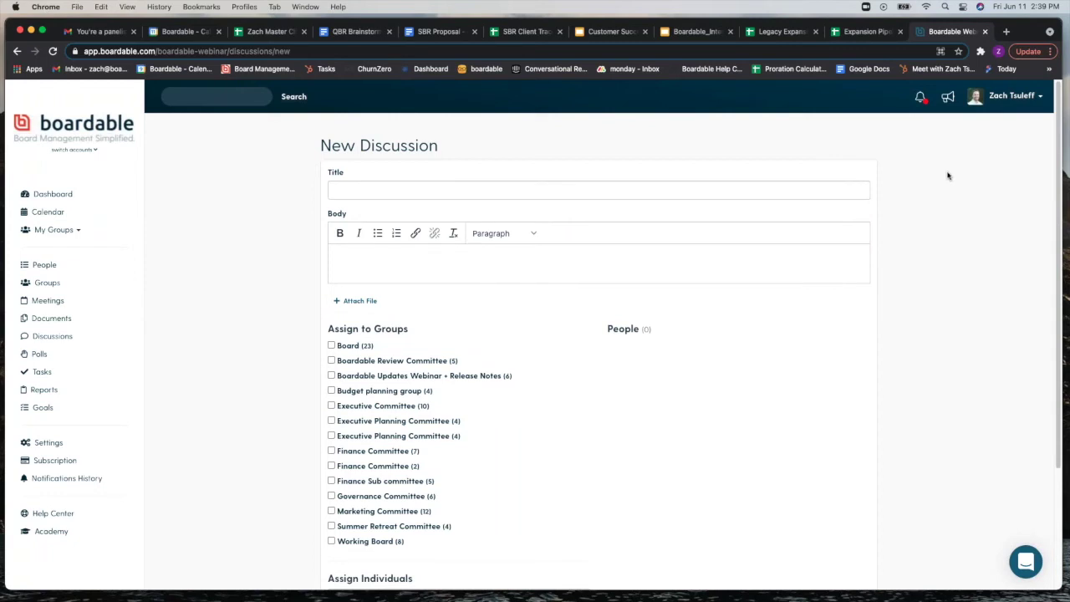
click(459, 194)
click(690, 273)
scroll(236, 238, down, 2)
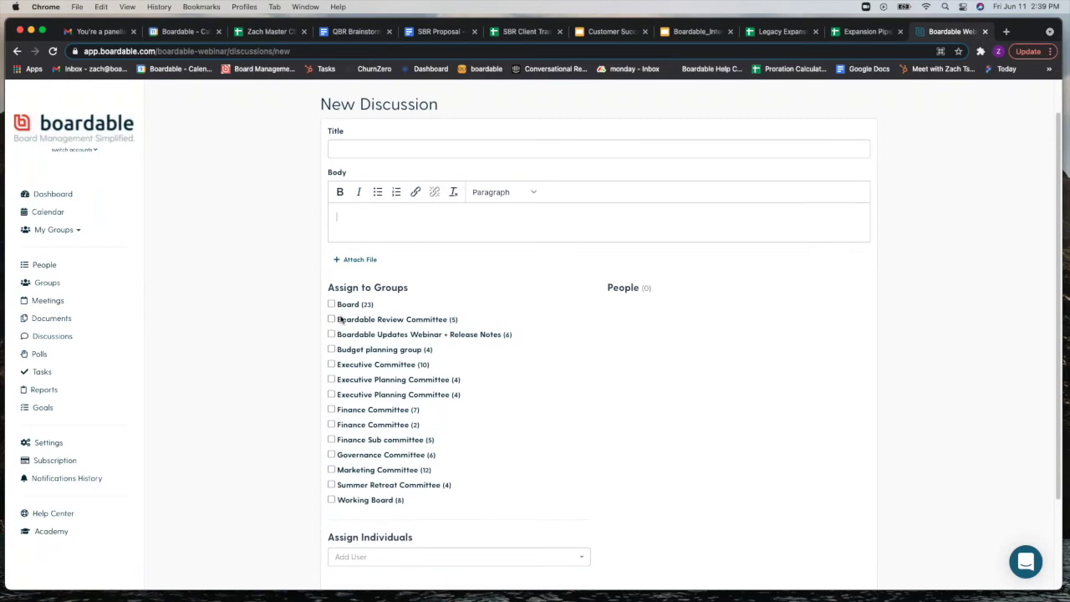
click(331, 304)
scroll(317, 393, down, 2)
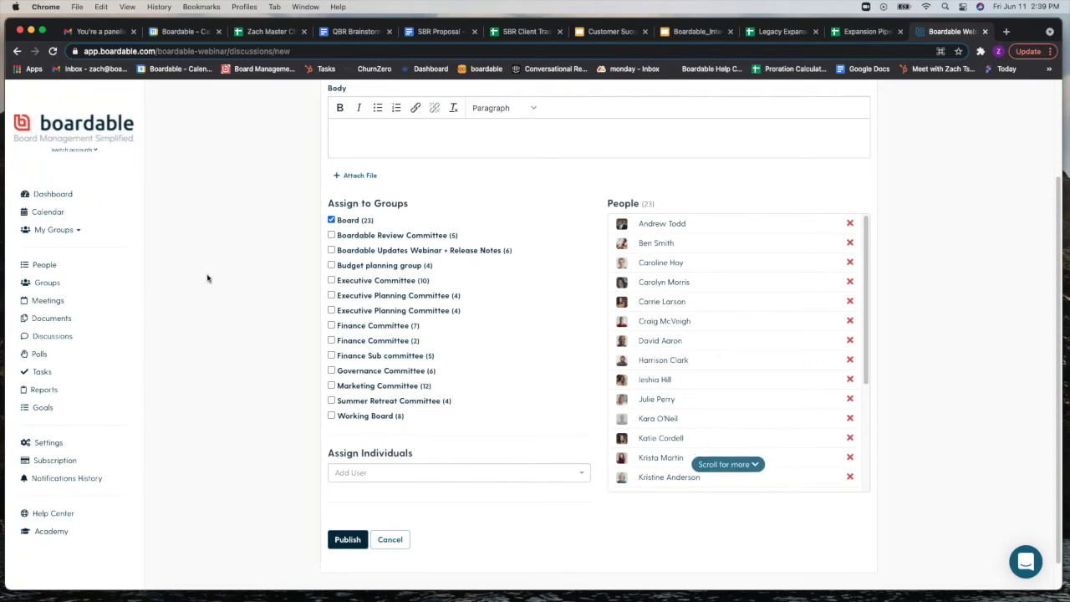
click(87, 362)
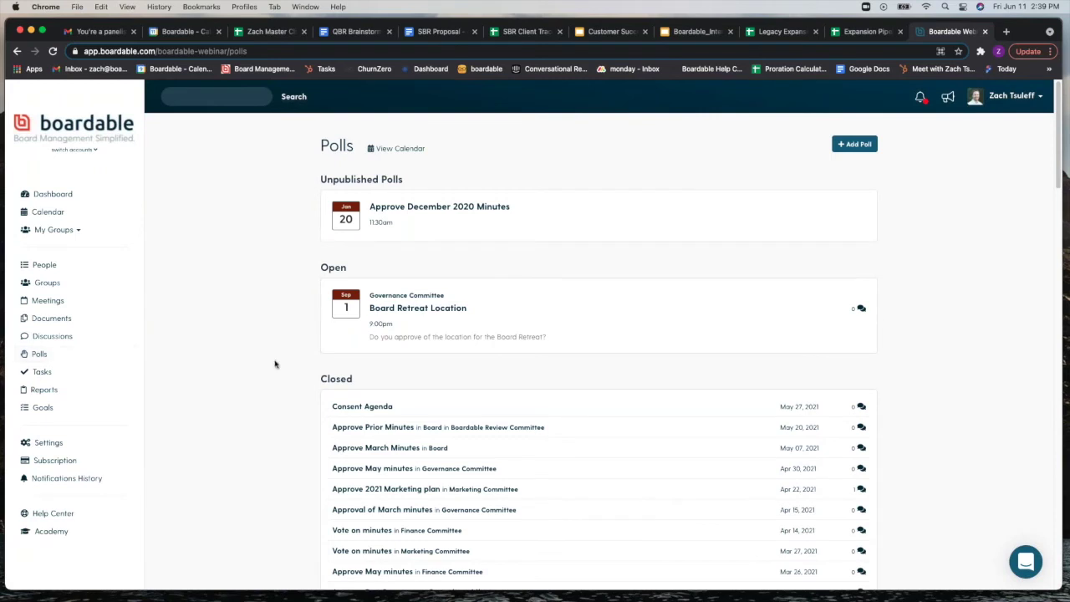
Step: Draft a new poll with a third answer and a one-answer limit, then return to Polls unsaved
scroll(318, 356, down, 1)
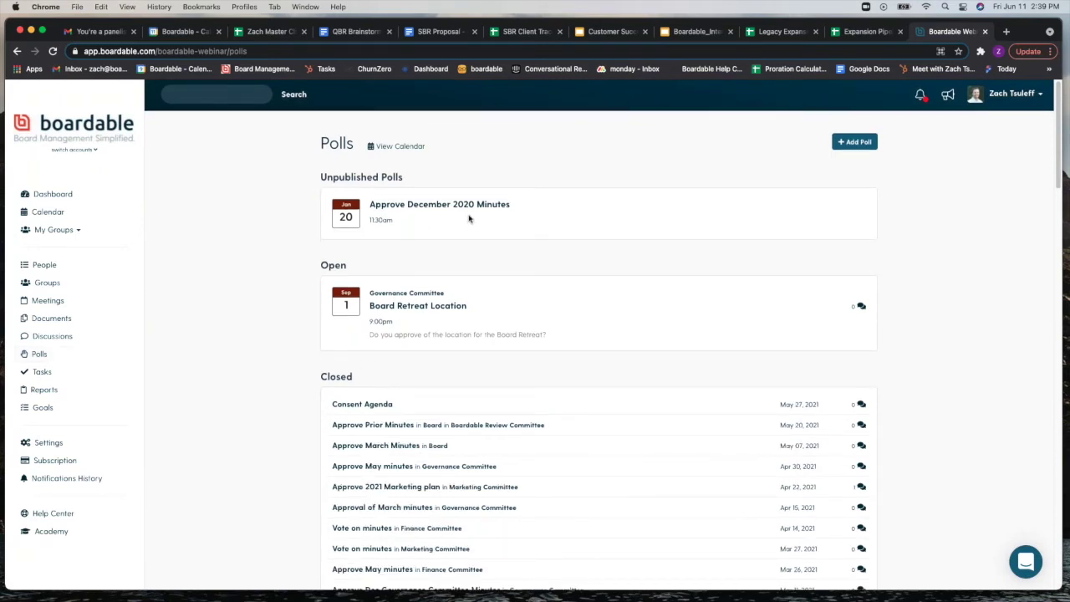
click(858, 145)
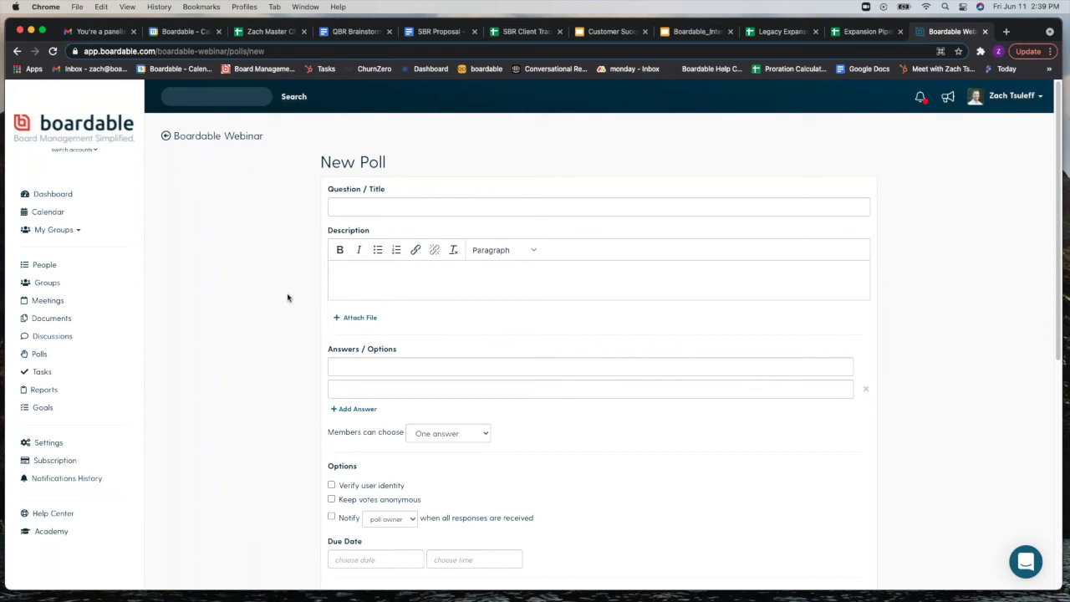
click(351, 410)
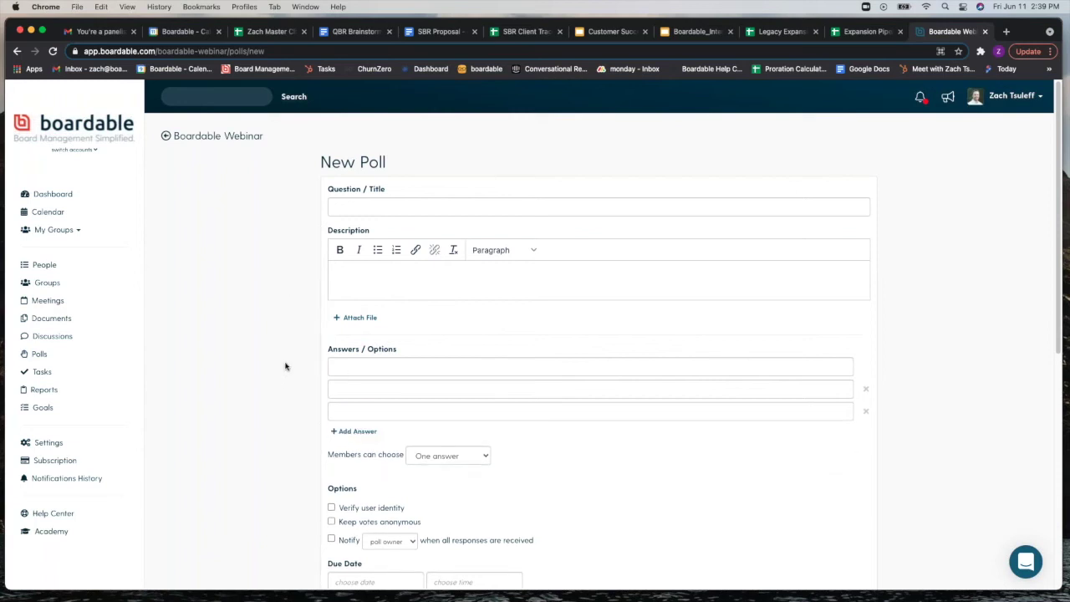
scroll(285, 366, down, 2)
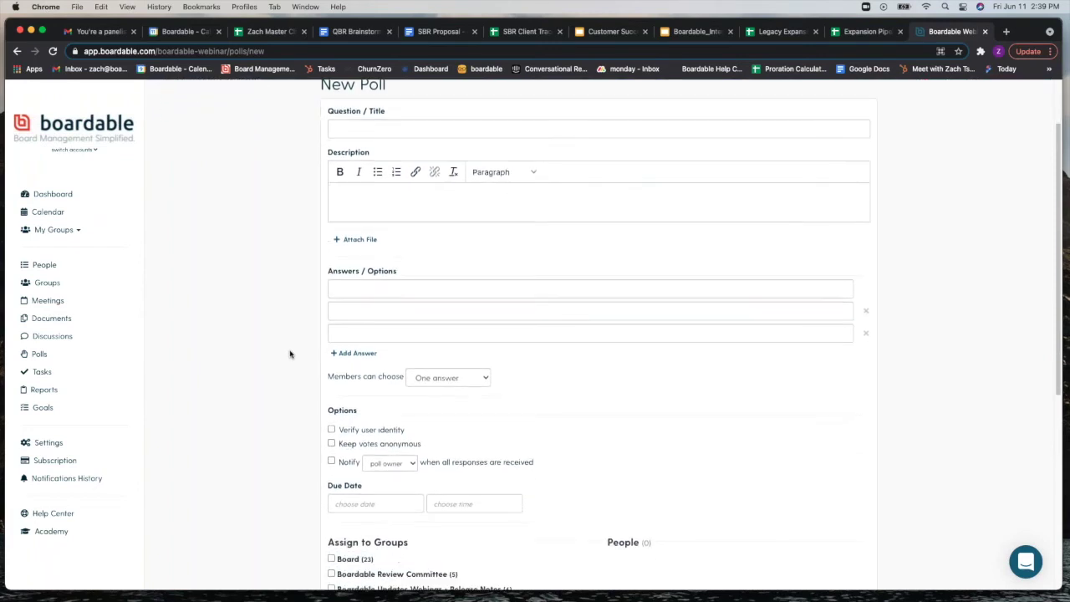
click(485, 359)
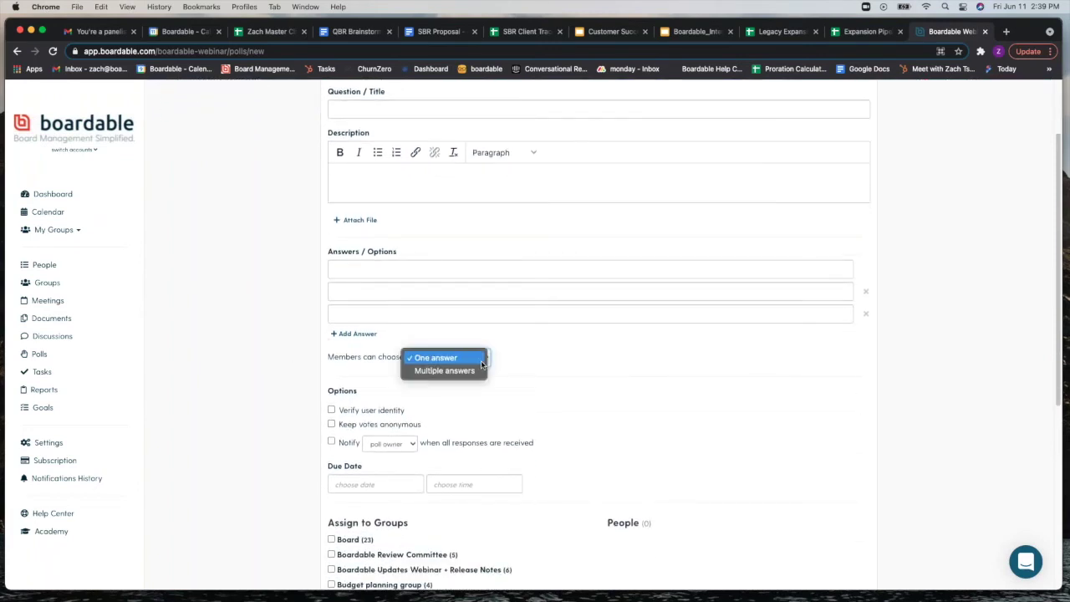
click(562, 365)
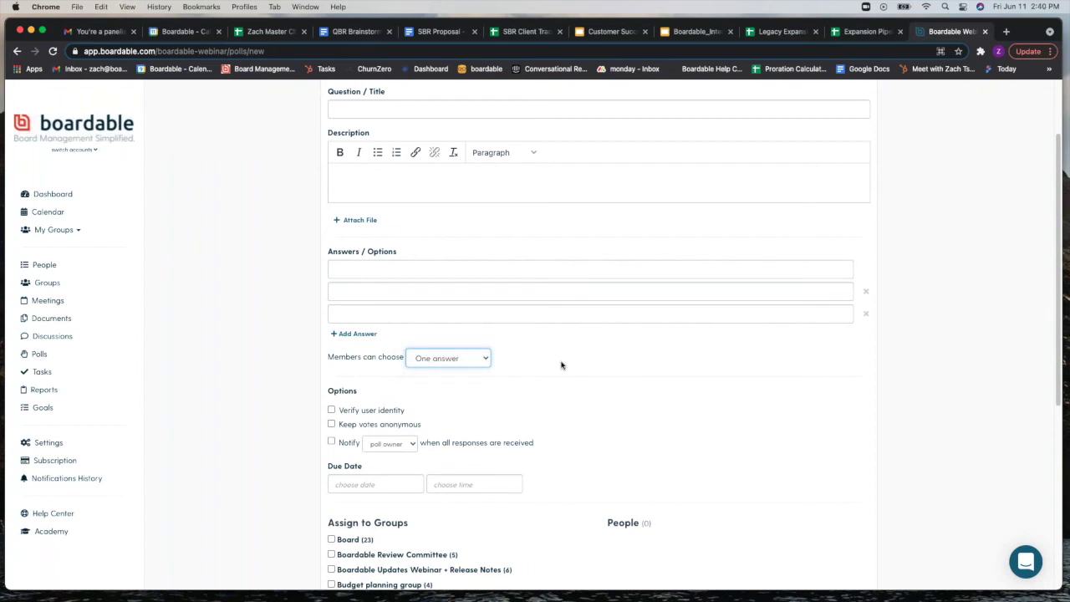
scroll(561, 364, down, 3)
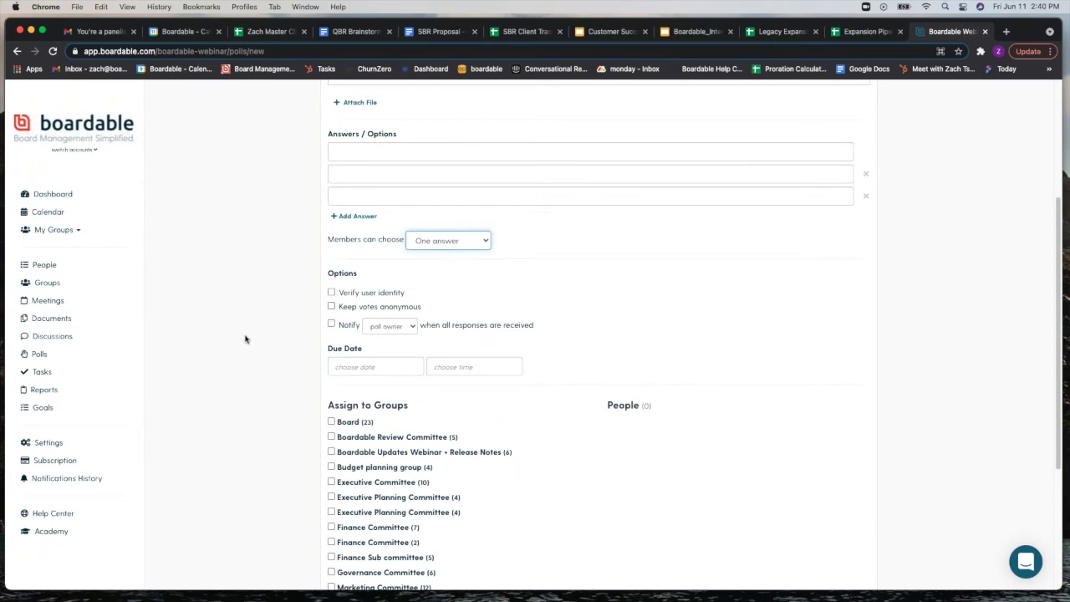
scroll(243, 328, down, 5)
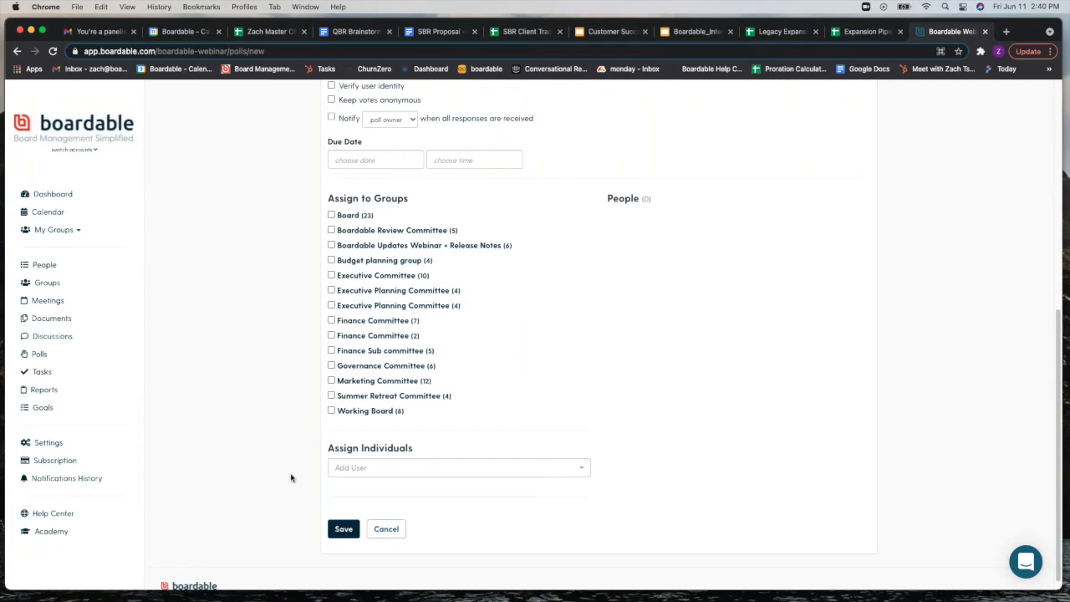
click(87, 361)
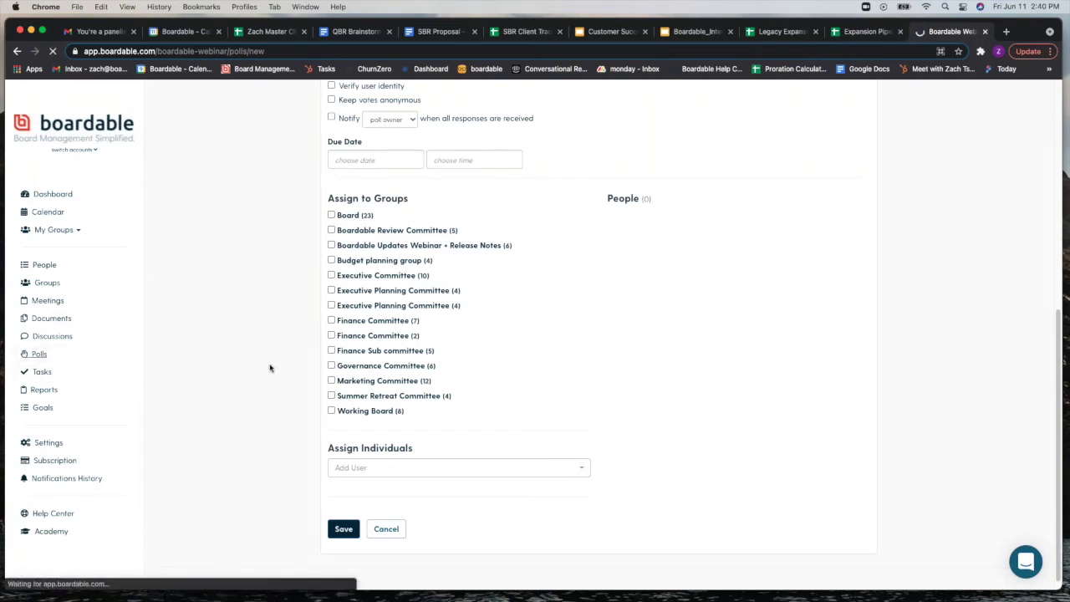
Step: Open the Board Retreat Location poll to see its Yes/No/discussion choices and six assigned members
click(415, 309)
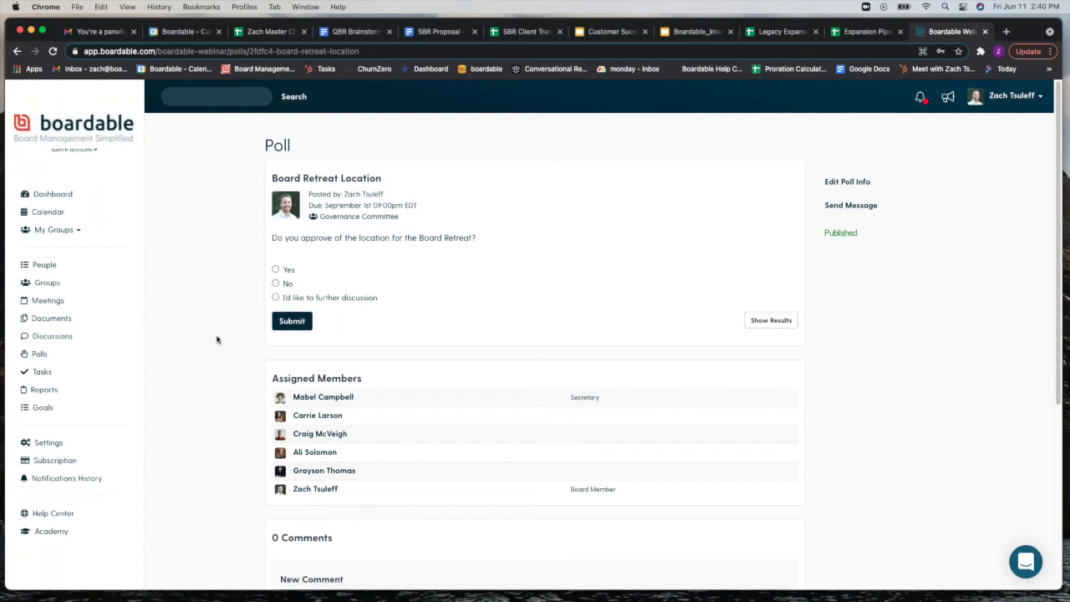
Step: On Tasks, discard a new task form, then group the task lists by meeting and by person
click(46, 373)
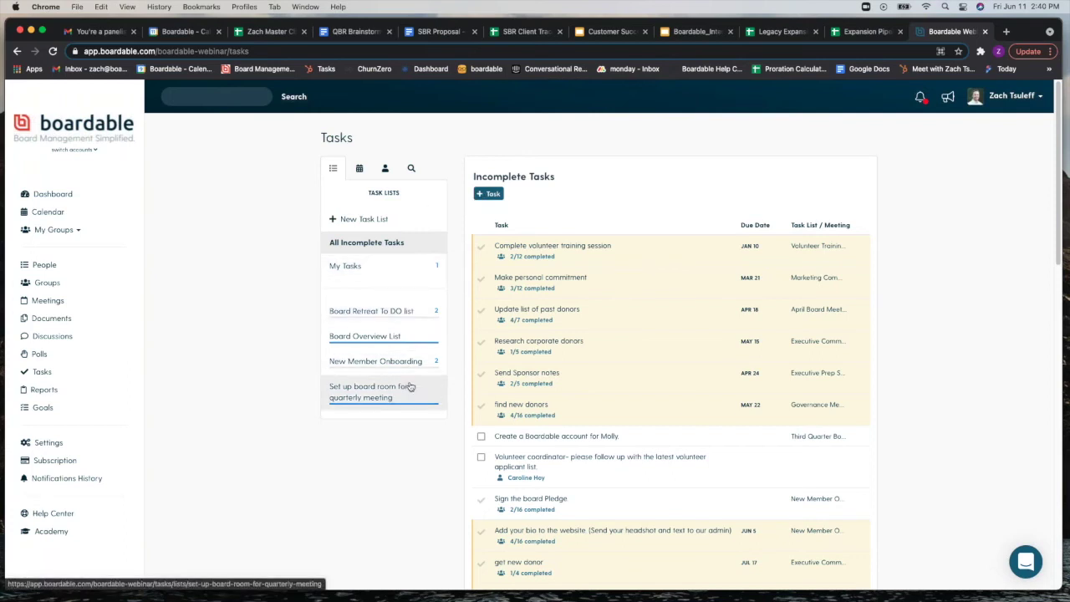
click(493, 194)
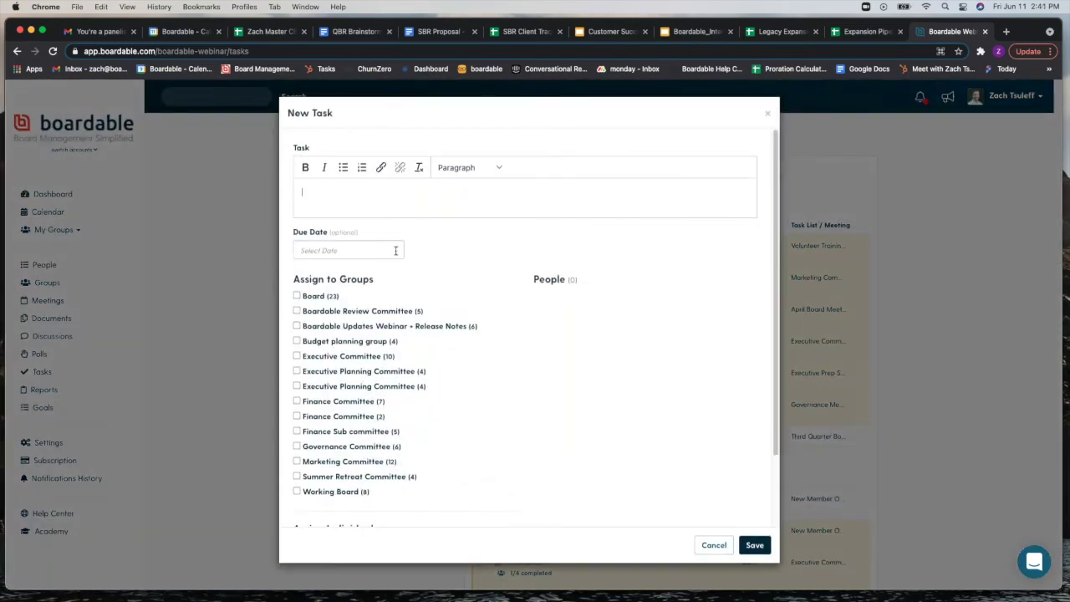
scroll(368, 390, down, 1)
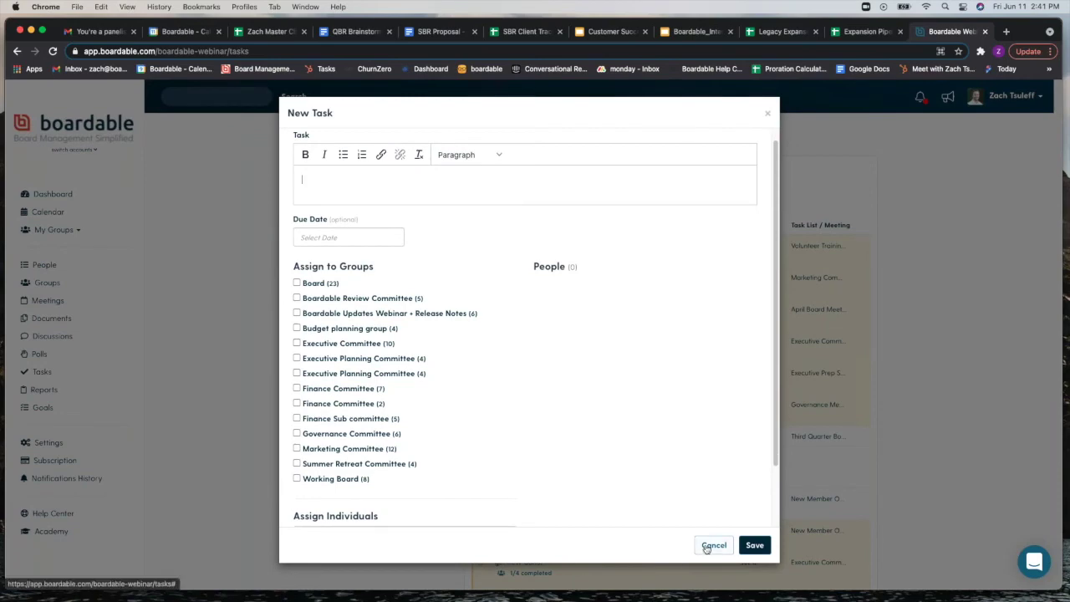
click(712, 545)
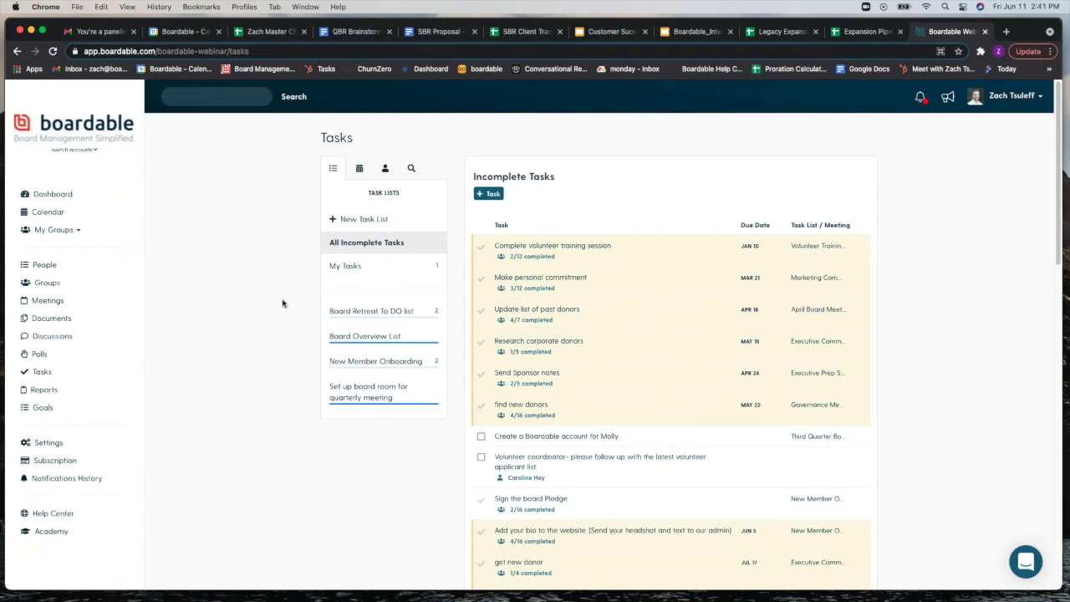
click(358, 170)
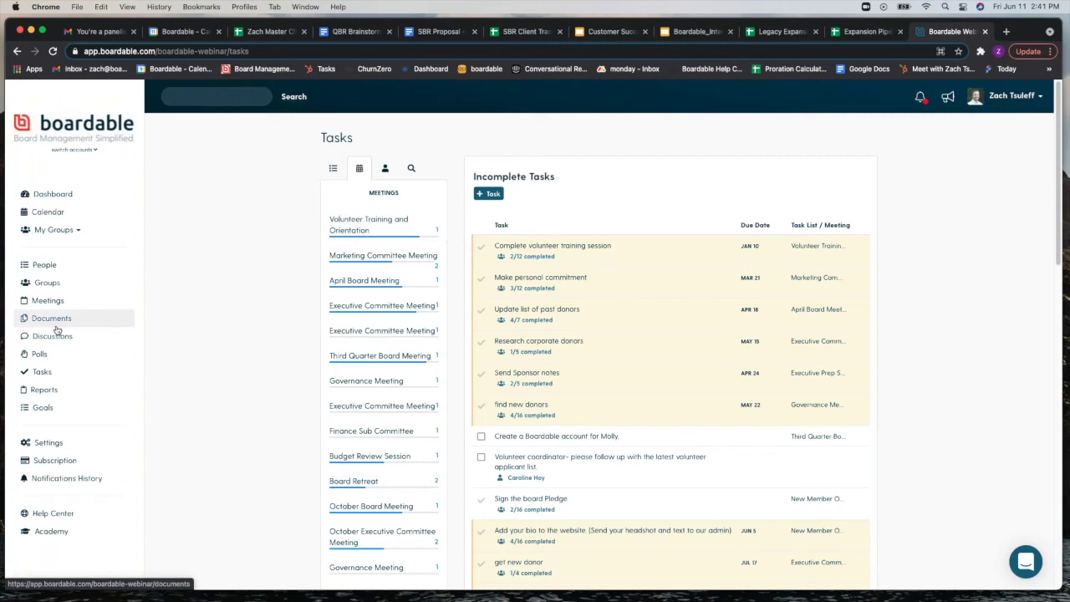
click(386, 170)
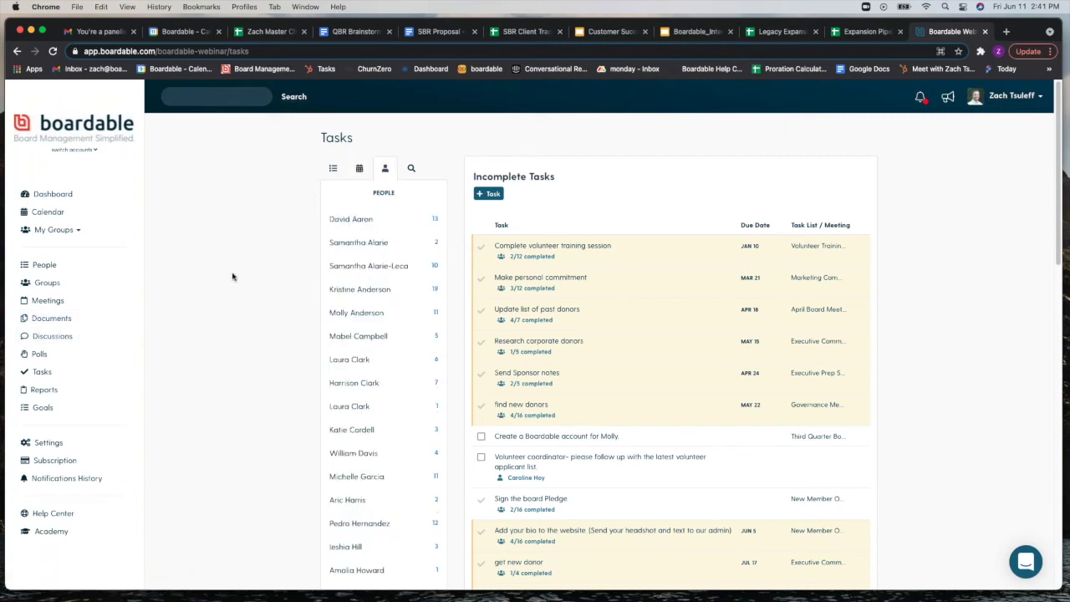
Step: Show the Treasurer's 13 tasks with completed ones included, scrolling through the full list
click(377, 226)
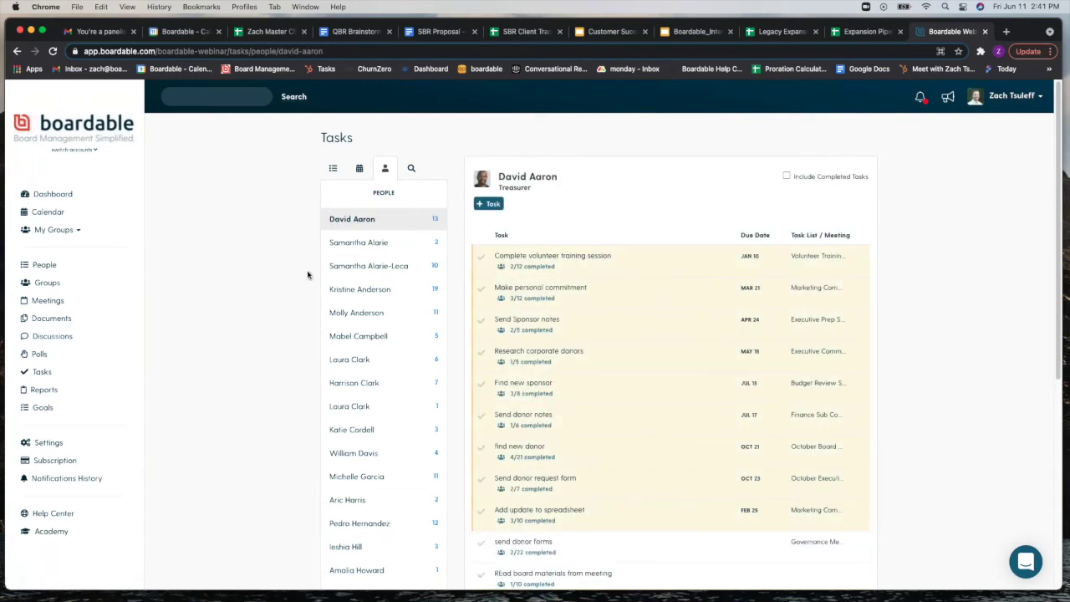
click(786, 176)
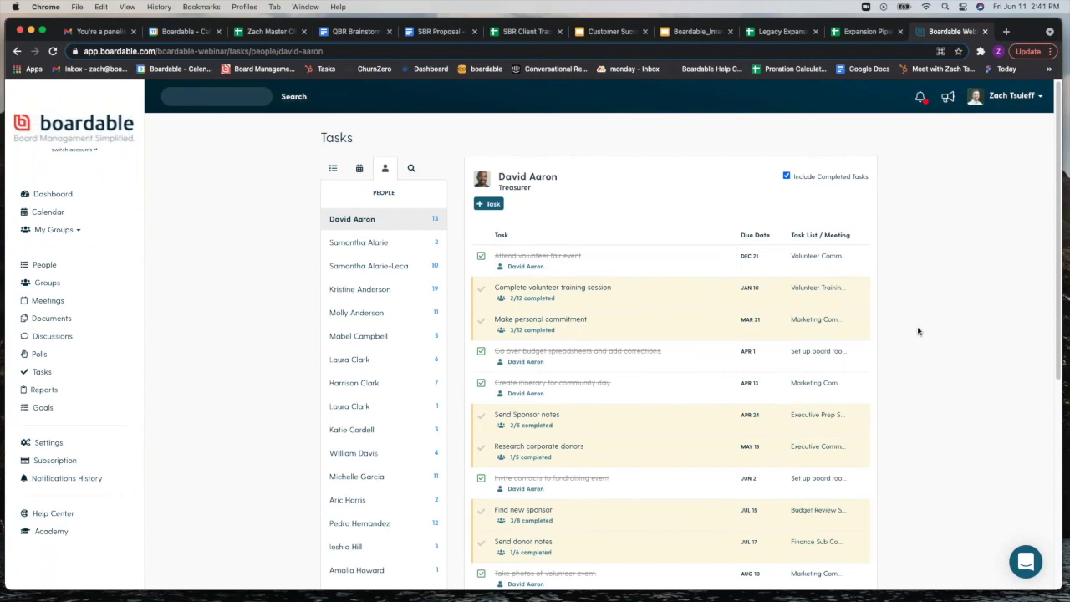
scroll(920, 331, down, 2)
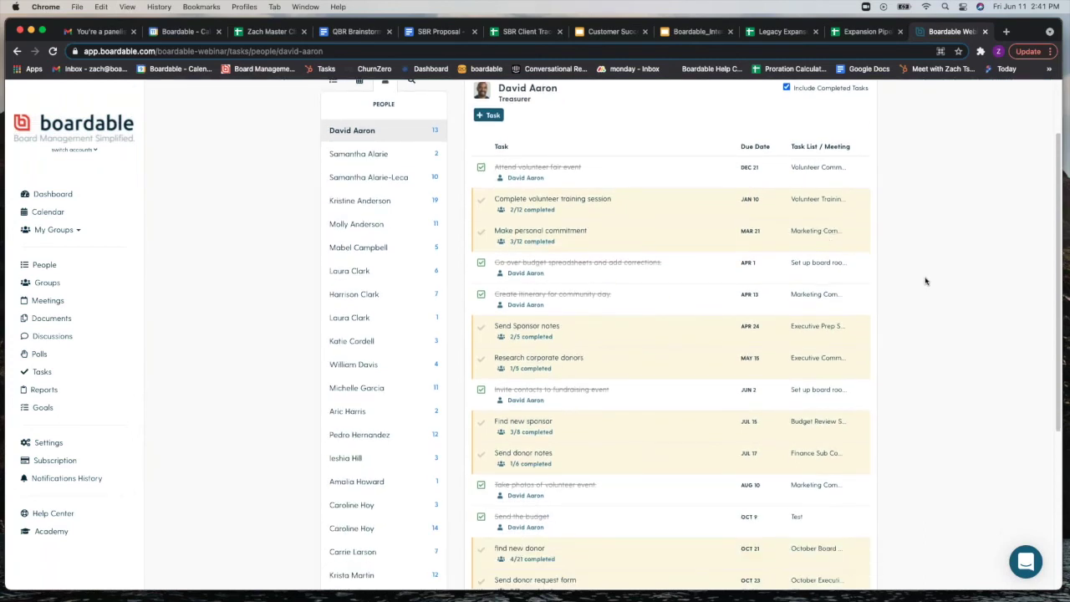
scroll(927, 280, down, 2)
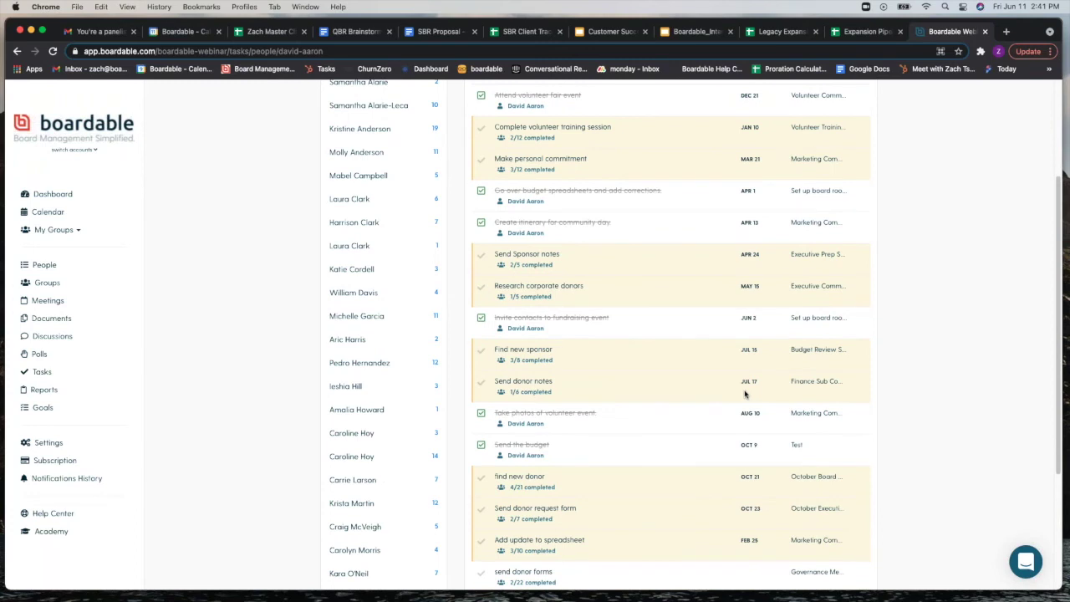
scroll(746, 394, down, 3)
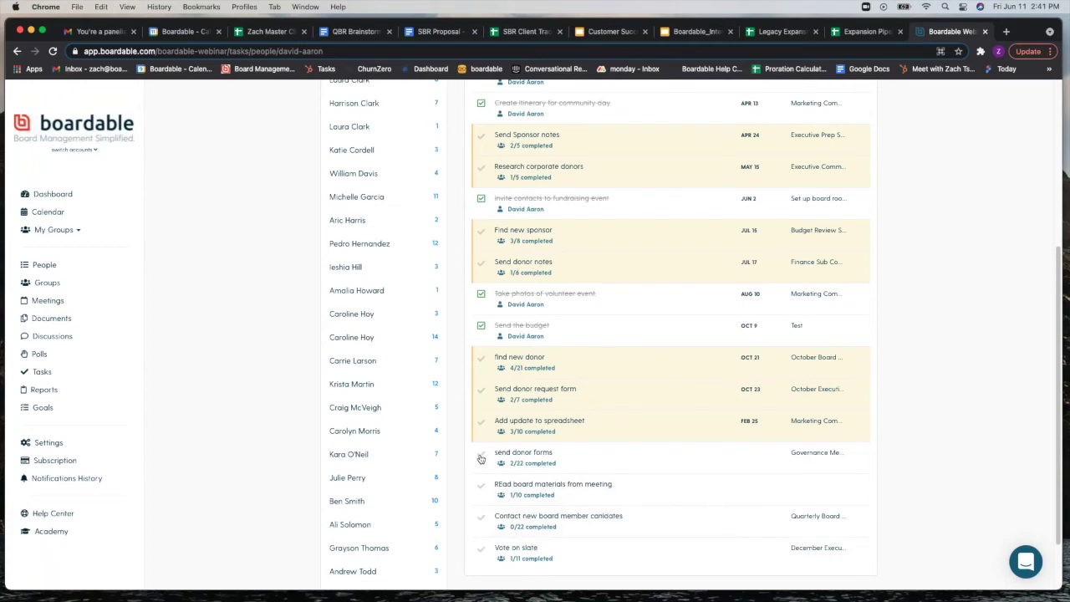
scroll(246, 324, up, 7)
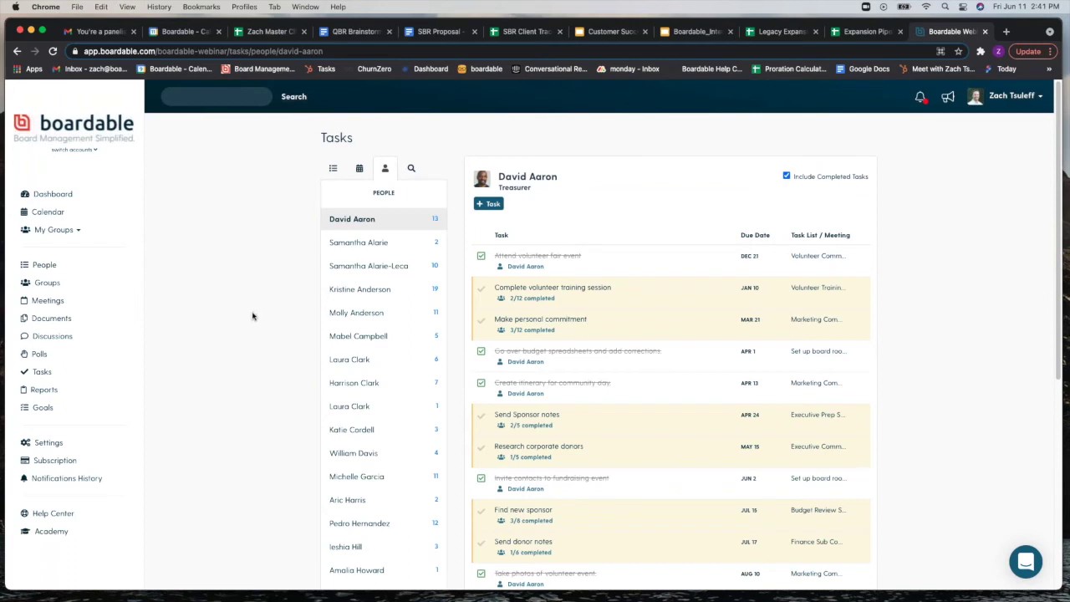
Step: Open Goals and start a new Currency goal with targets dated 06/11/2021
click(52, 409)
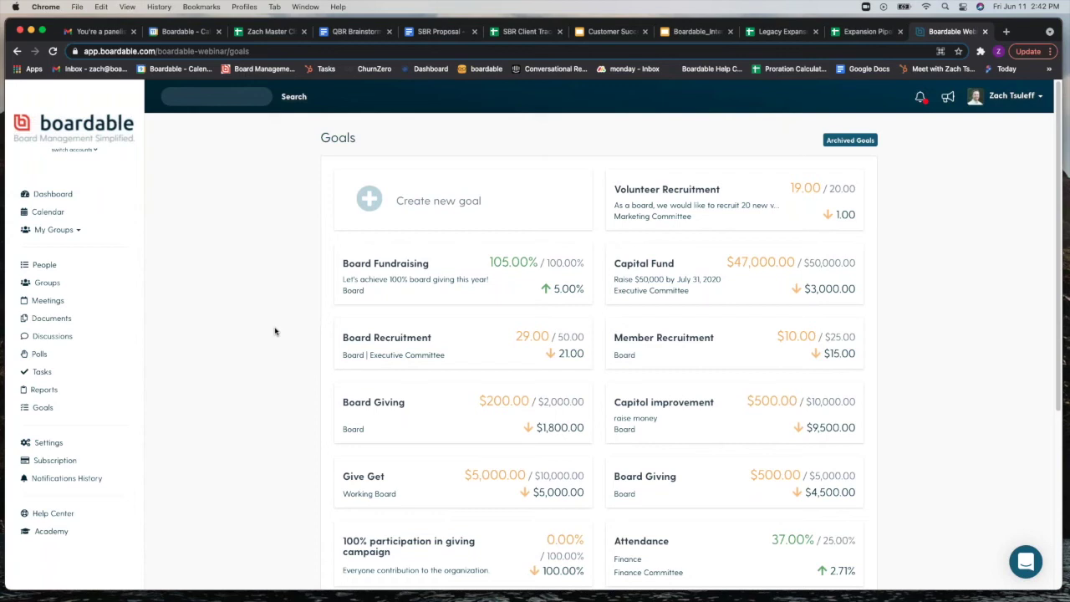
click(482, 215)
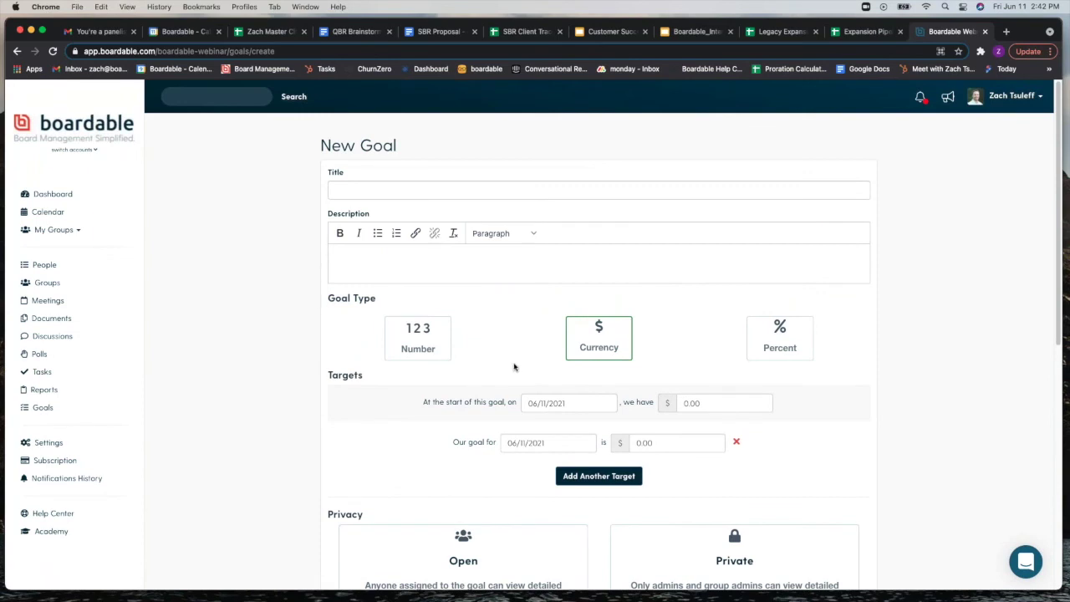
Step: Set the goal's target date to July 11, 2021 (07/11/2021)
scroll(253, 343, down, 2)
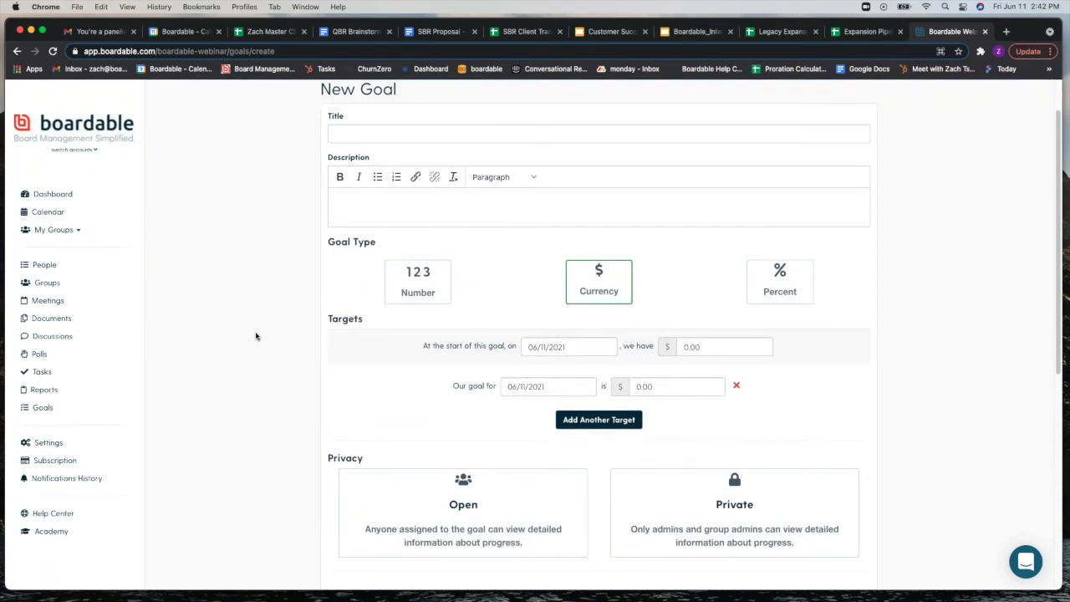
click(708, 346)
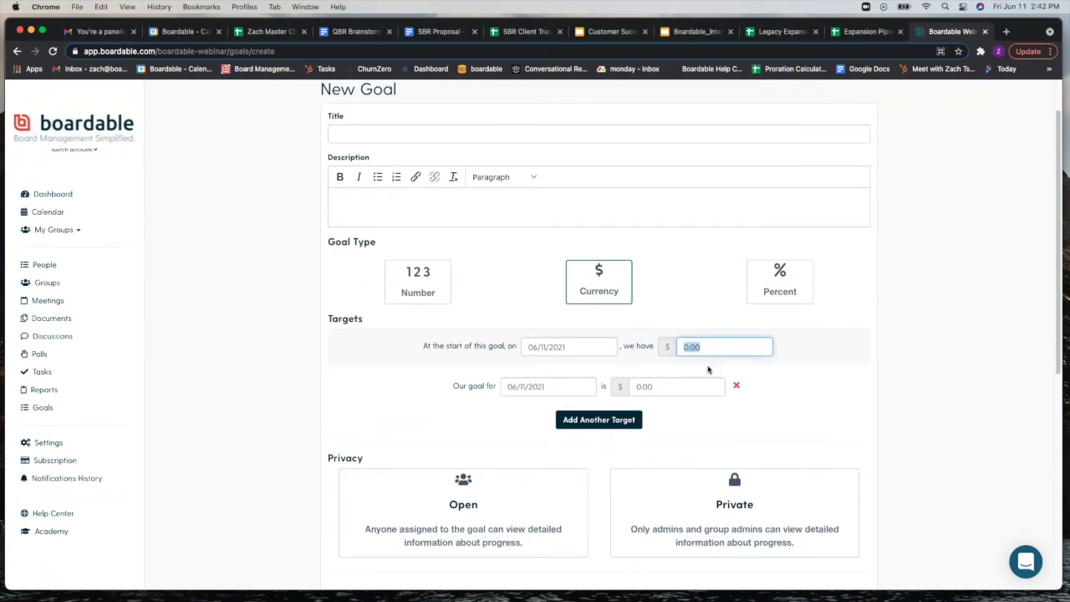
click(694, 388)
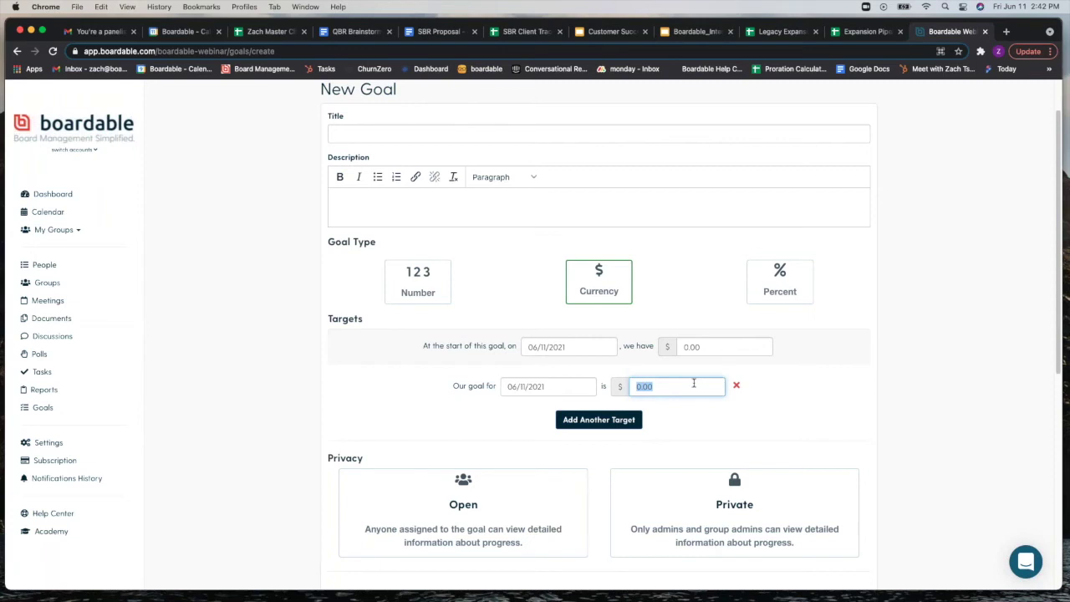
click(579, 387)
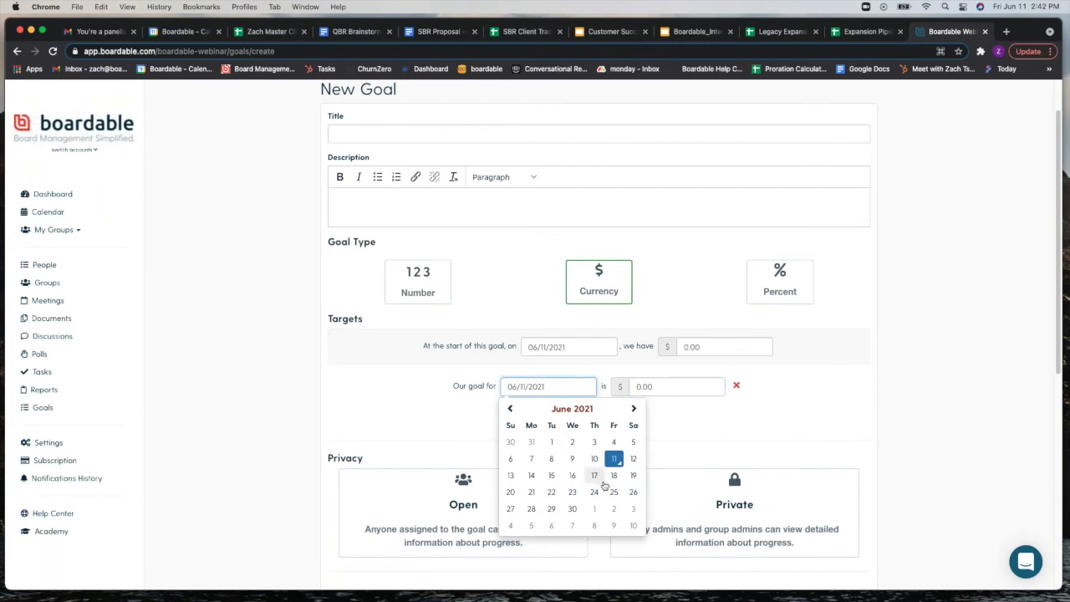
click(634, 408)
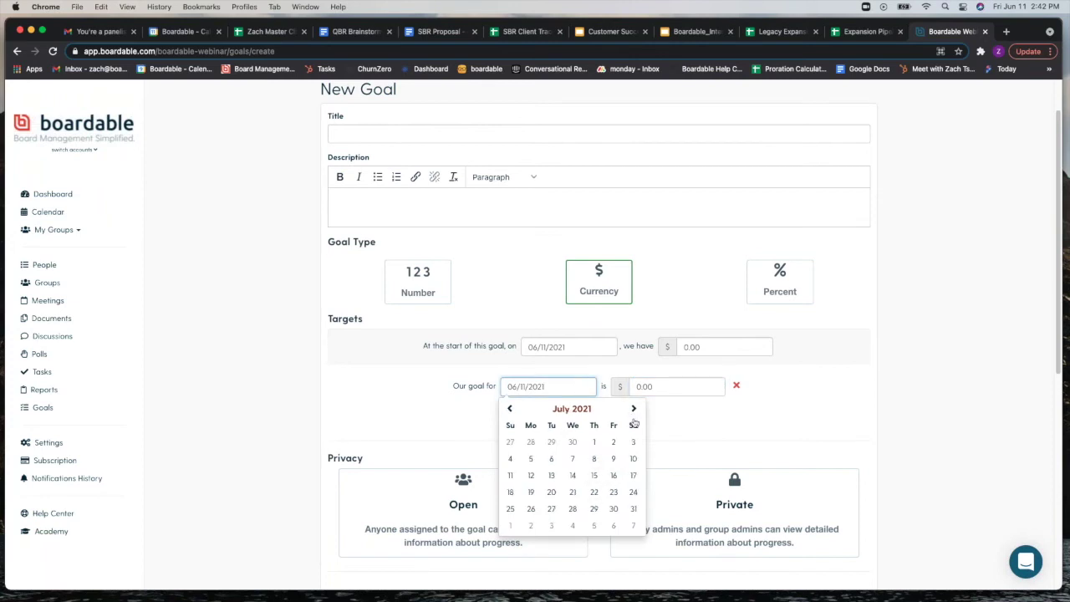
click(510, 475)
Step: Enter a $10,000 goal amount and a $20,000 starting amount
click(691, 388)
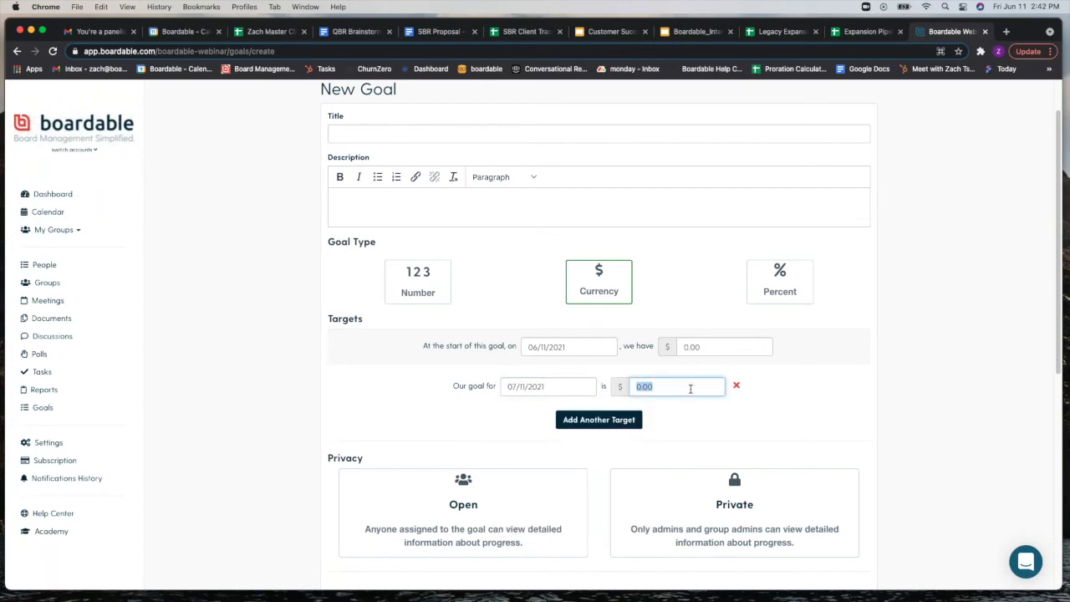
text(10,000)
click(730, 346)
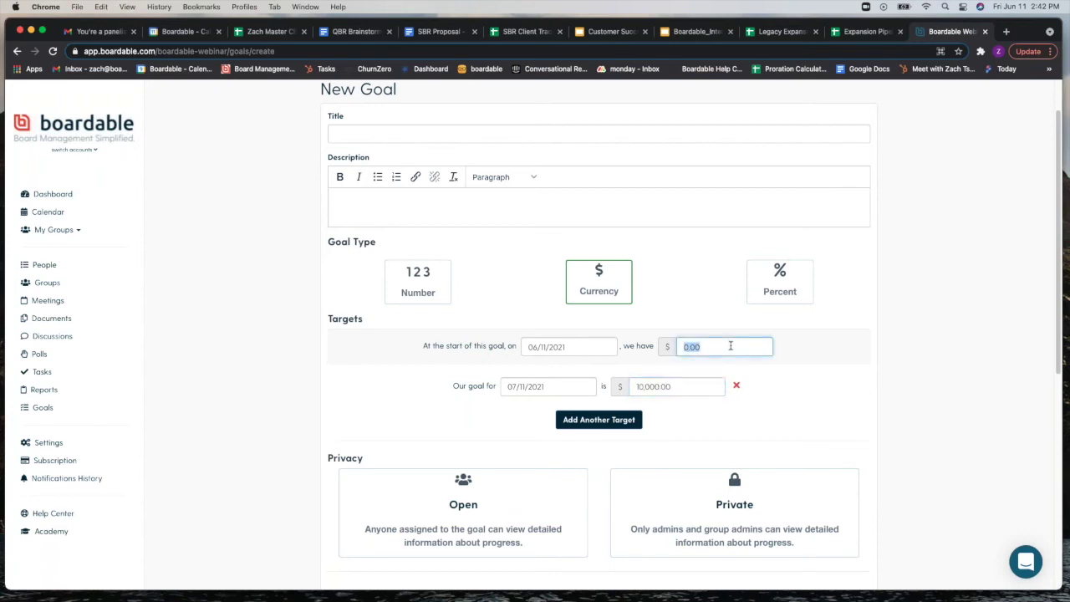
text(20,000)
Step: Scroll through the rest of the New Goal form and return to the Goals list unsaved
scroll(866, 406, down, 2)
scroll(853, 405, down, 3)
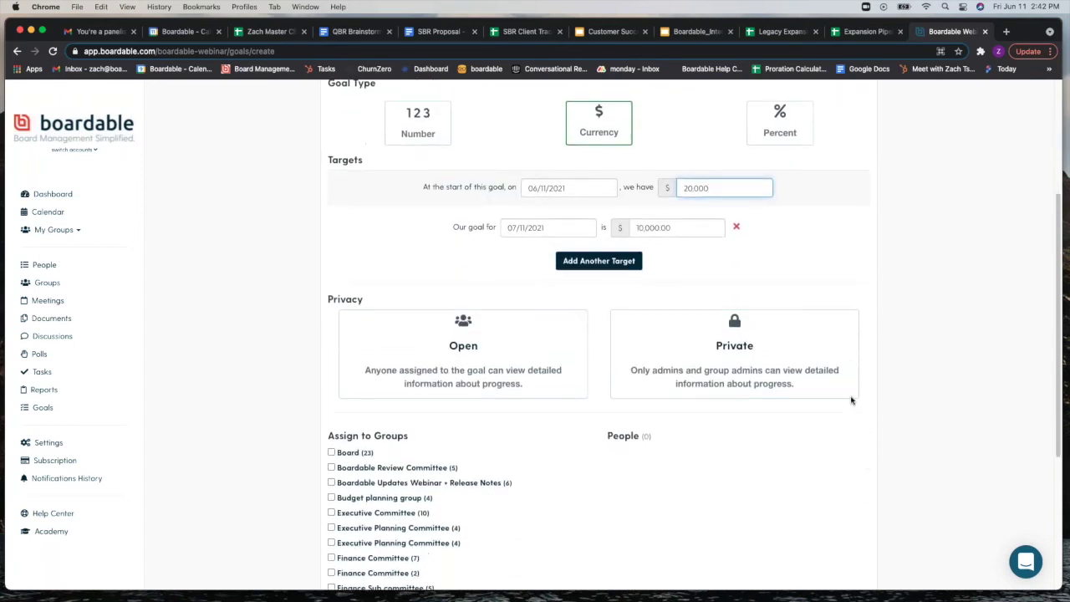
scroll(851, 401, down, 1)
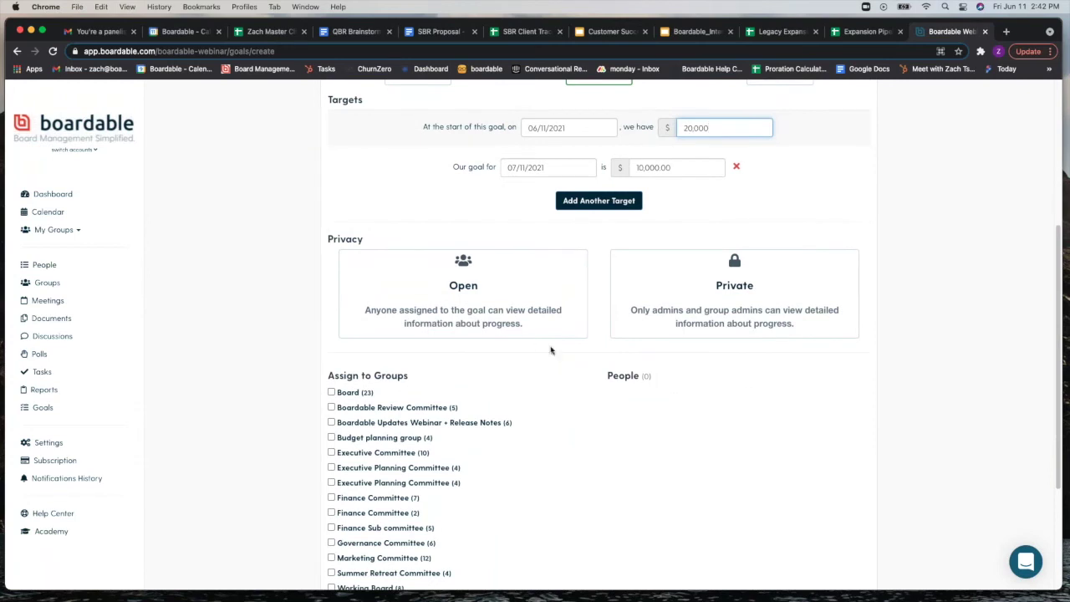
scroll(409, 407, down, 2)
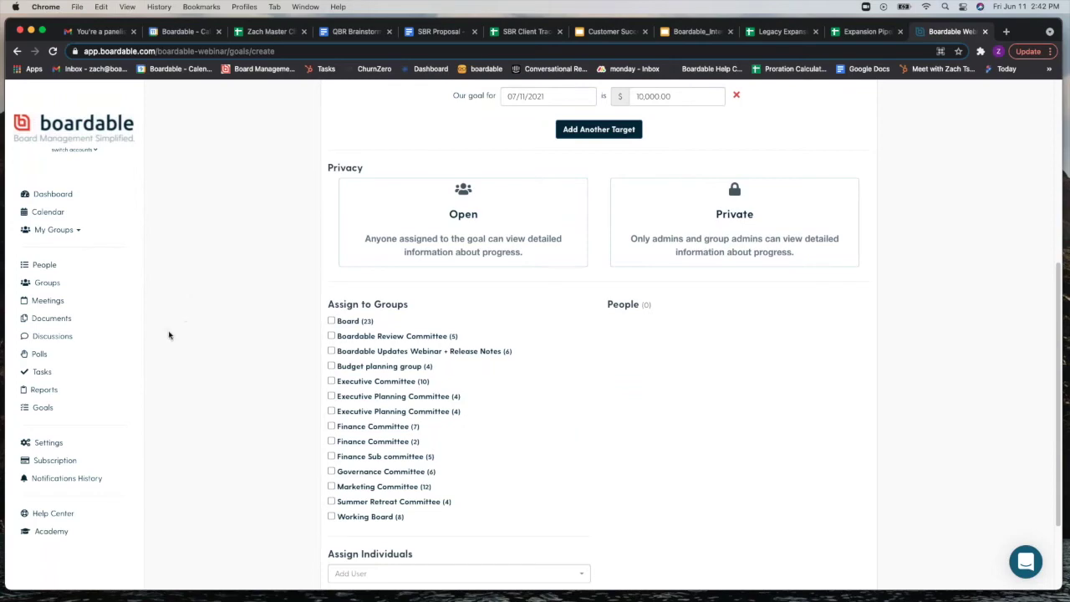
scroll(179, 335, up, 5)
click(63, 406)
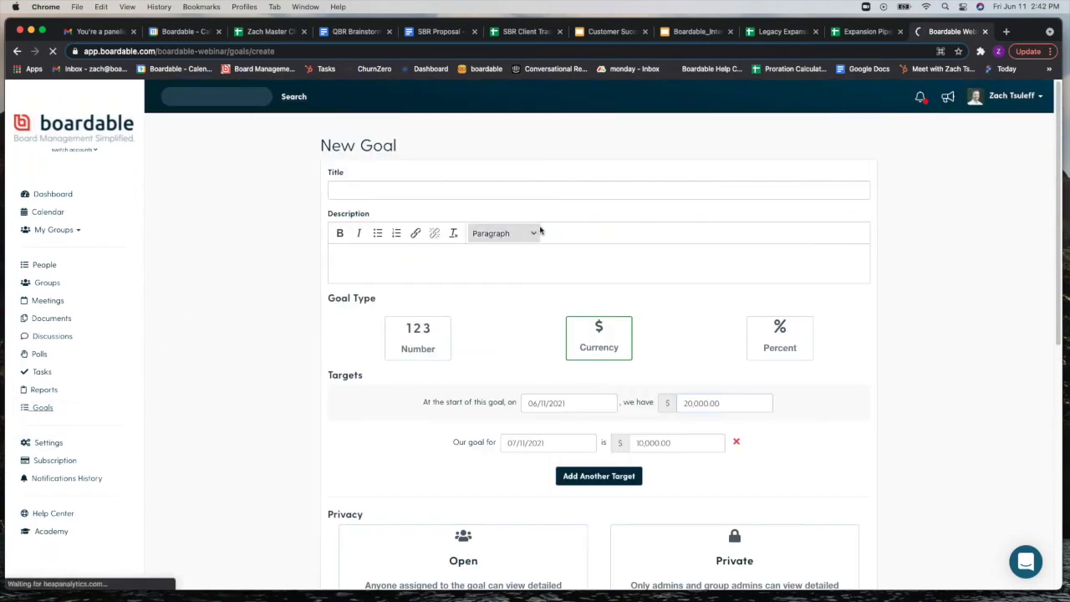
Step: View the Volunteer Recruitment goal's progress over All time, then go to Reports
scroll(320, 283, down, 5)
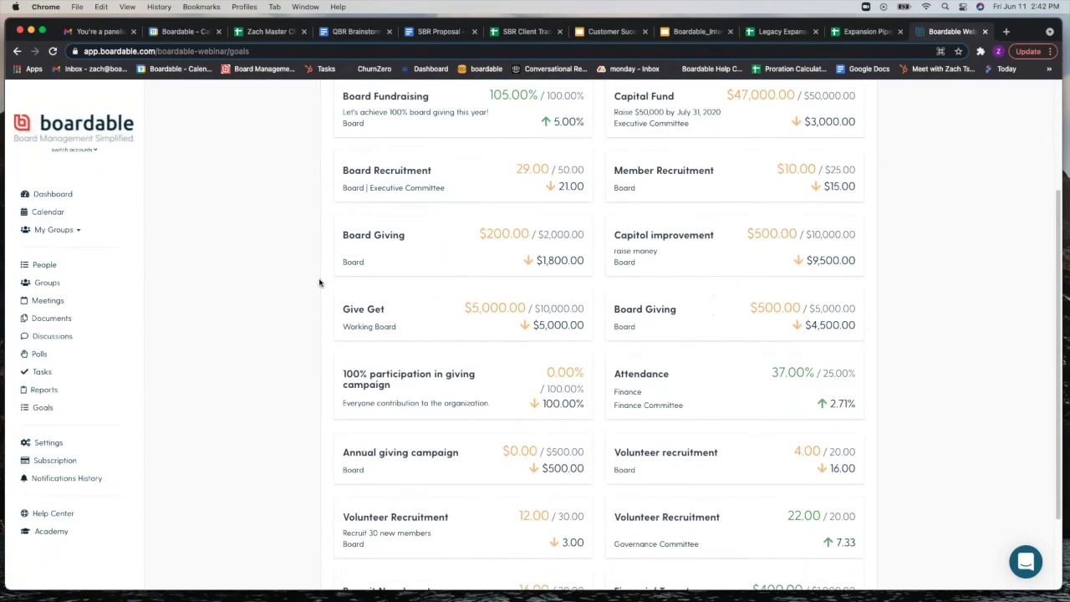
scroll(319, 282, down, 1)
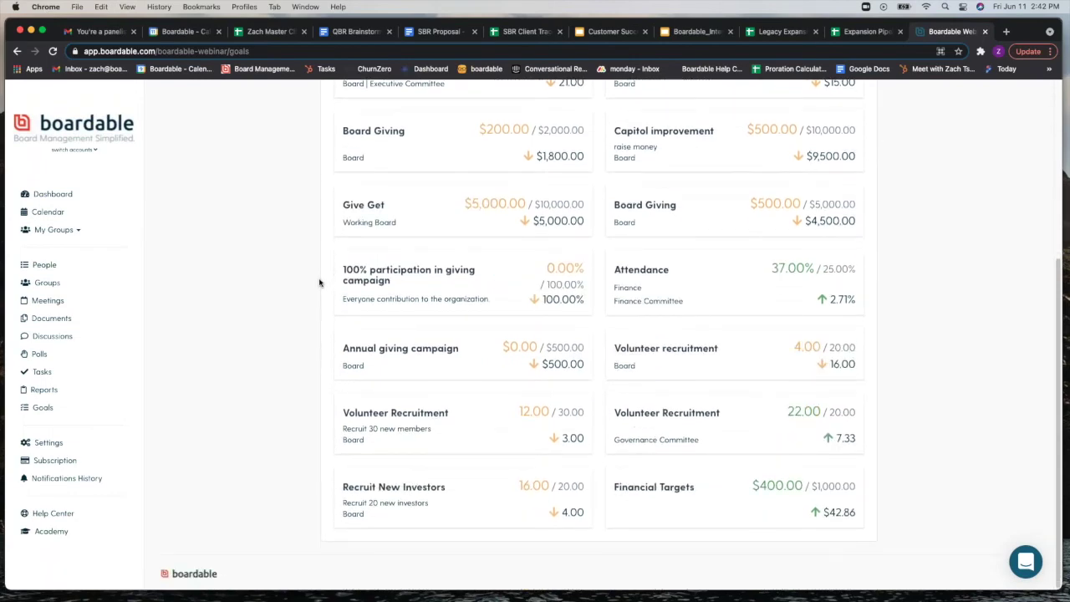
scroll(318, 283, up, 5)
click(756, 209)
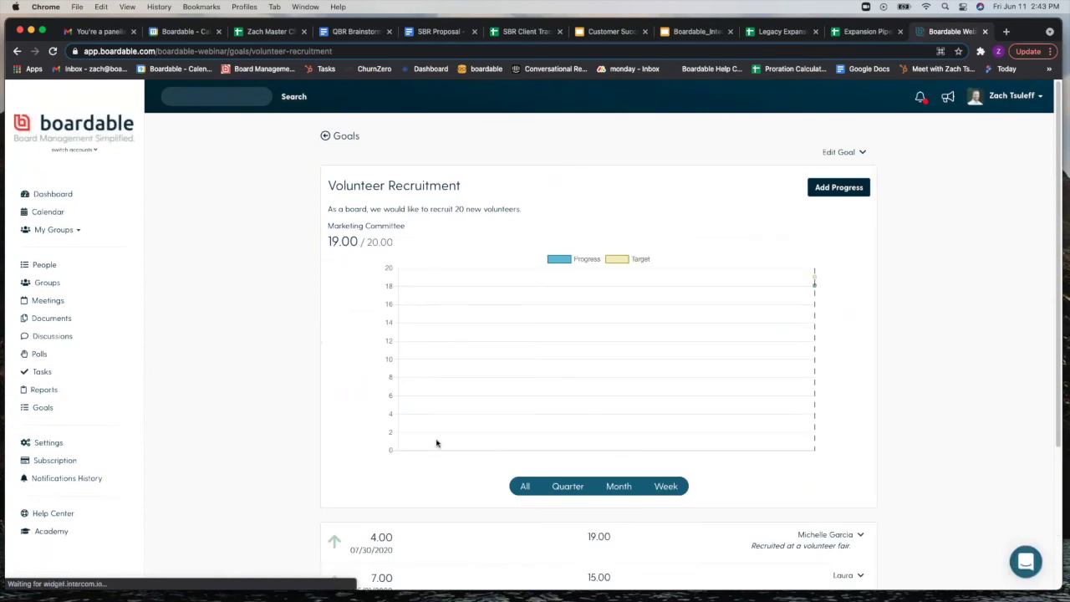
click(524, 485)
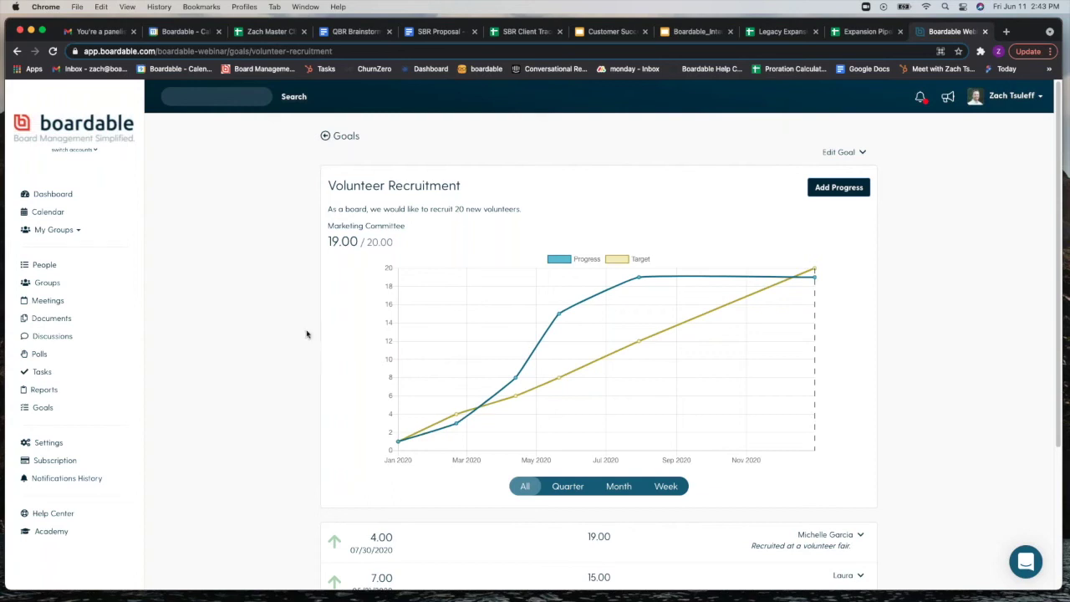
click(63, 393)
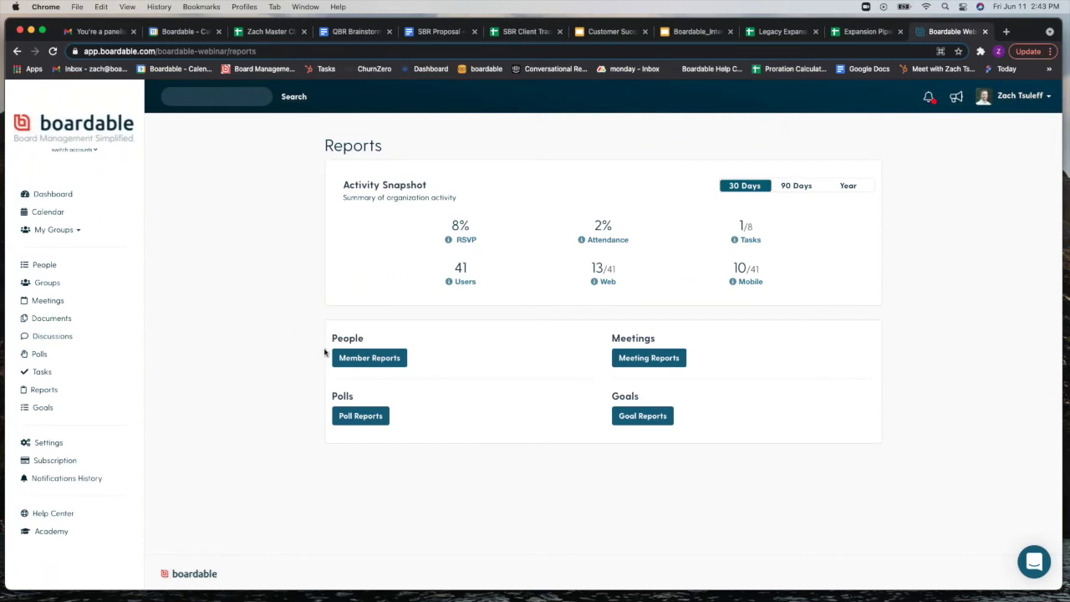
click(627, 369)
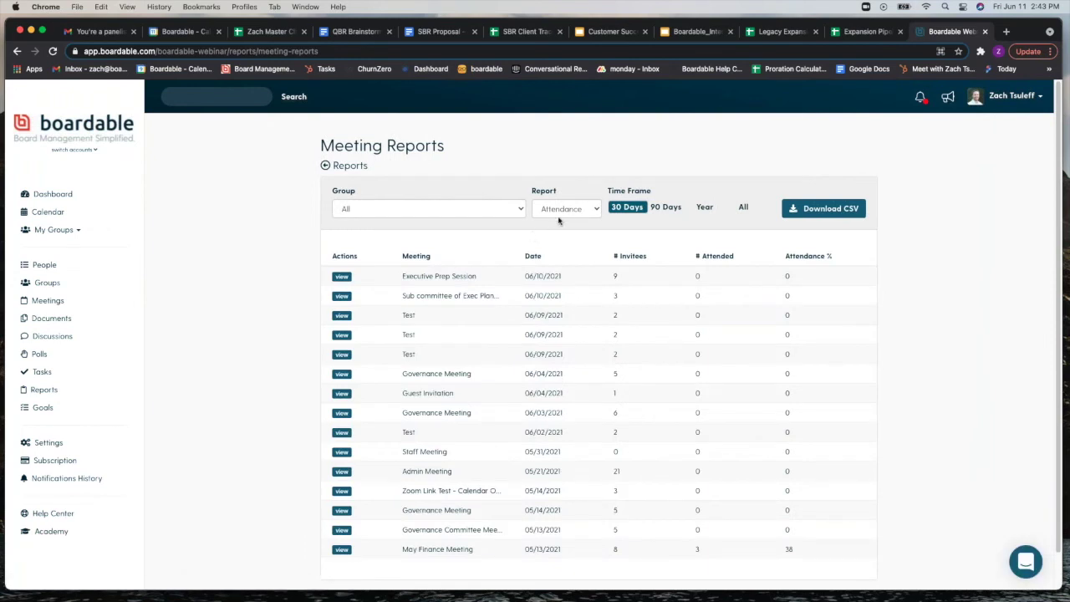
click(560, 214)
click(564, 234)
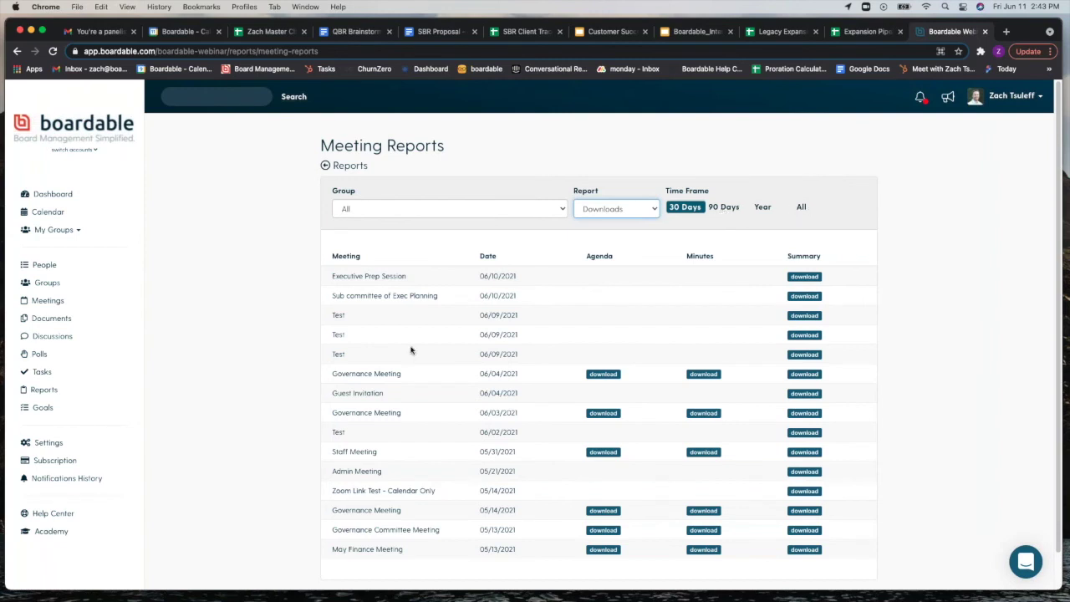
scroll(396, 364, down, 1)
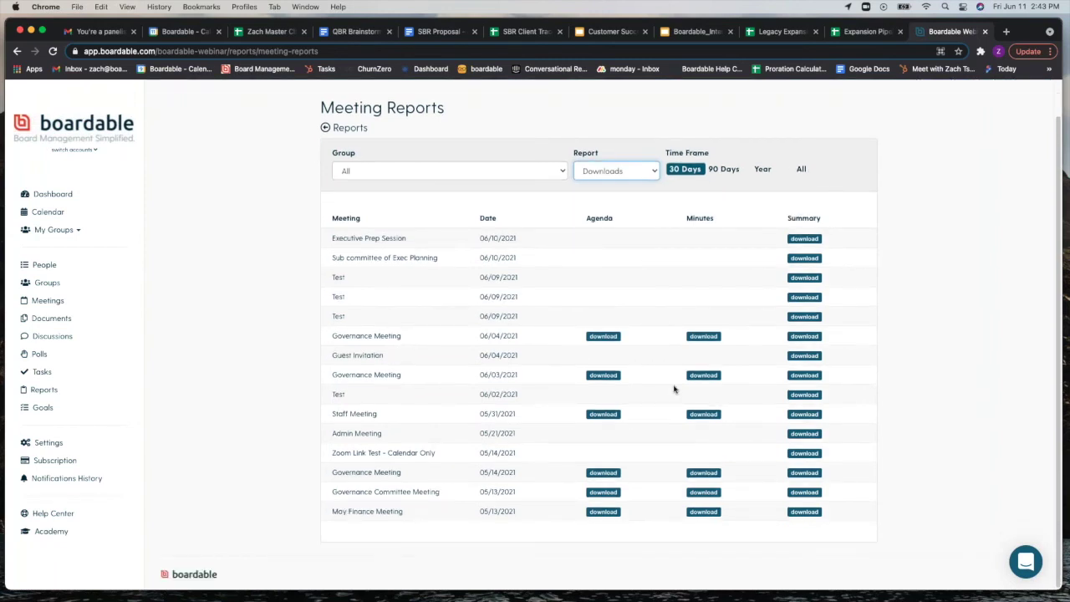
click(549, 172)
click(351, 144)
click(350, 129)
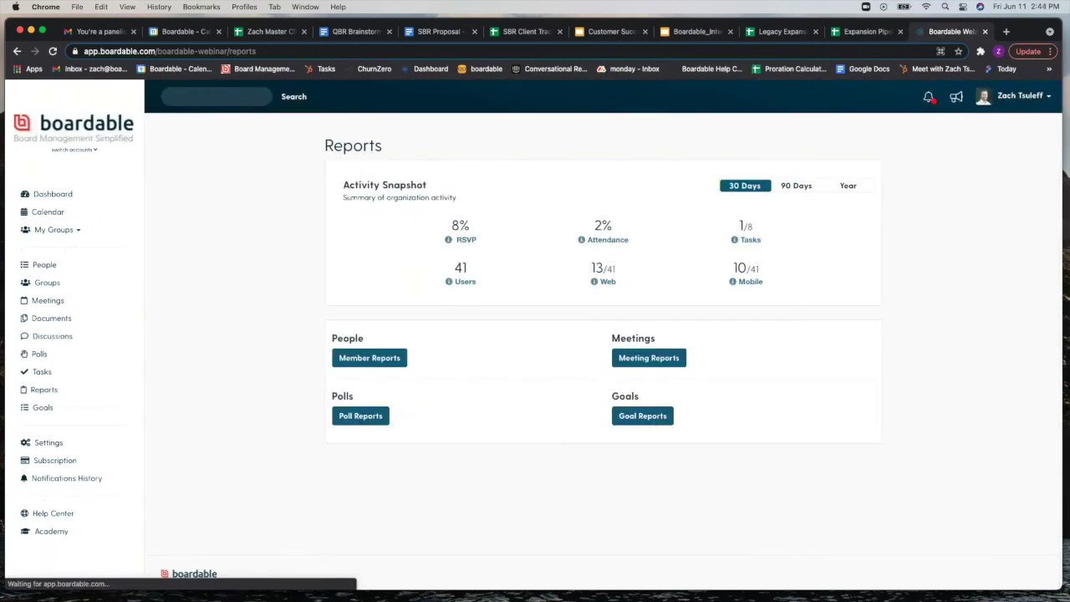
Step: Show Member Reports as an Attendance report over the past Year
click(377, 360)
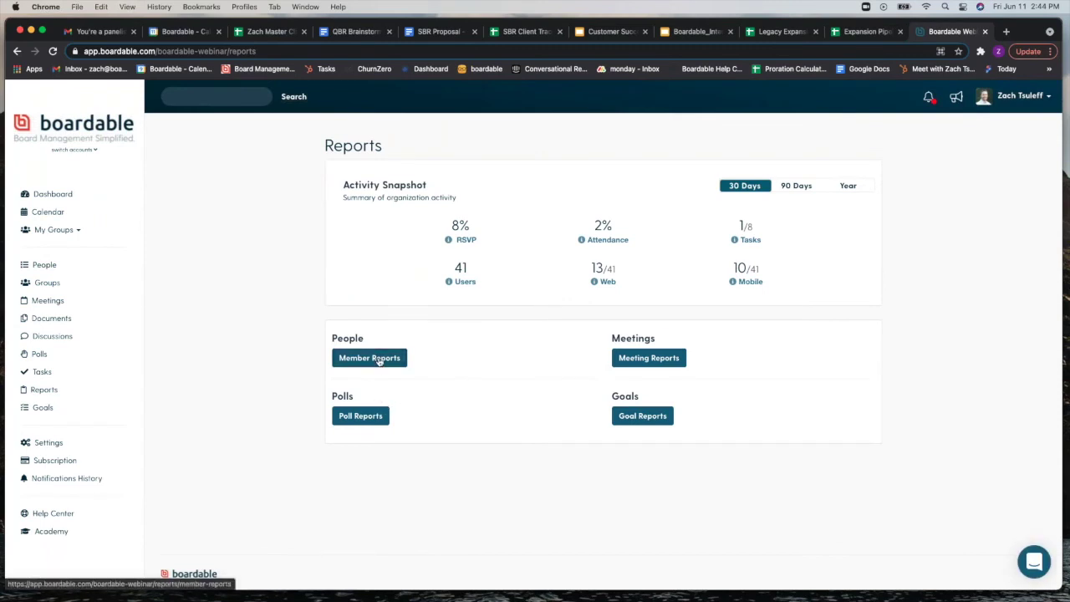
click(677, 209)
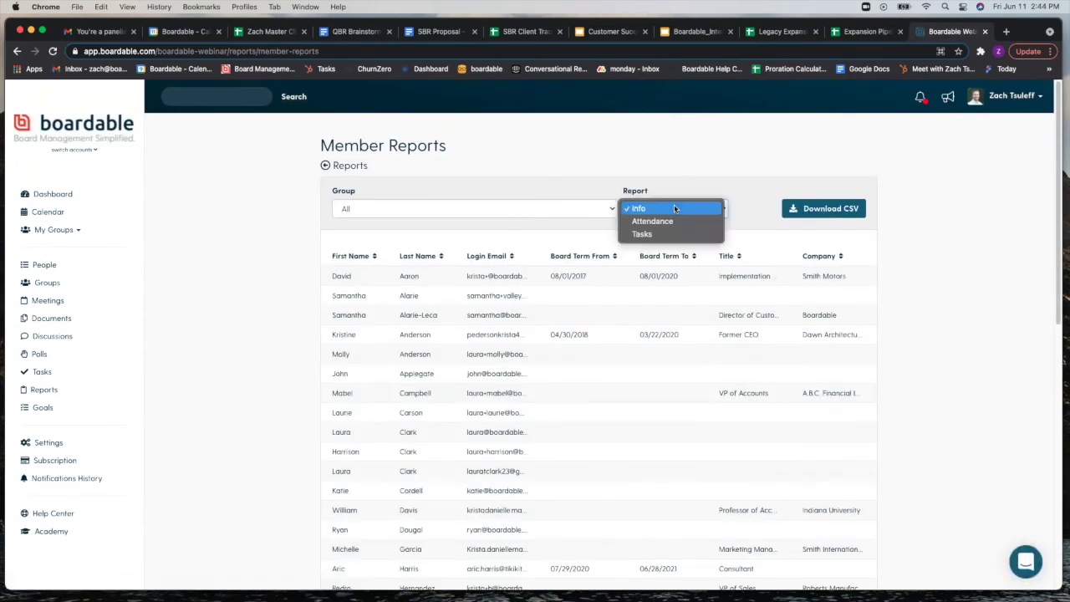
click(653, 222)
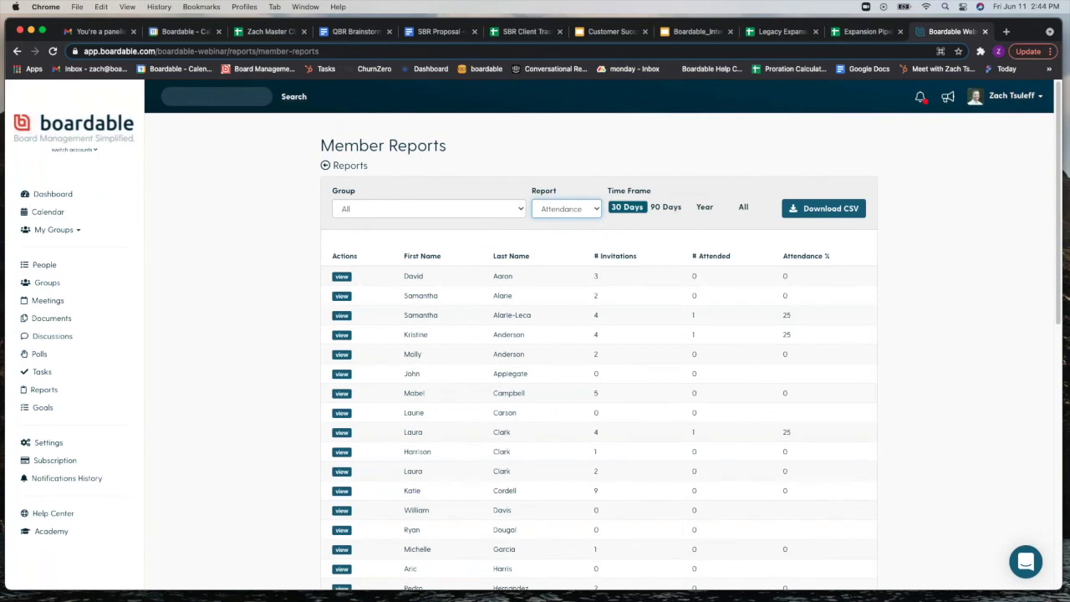
click(705, 208)
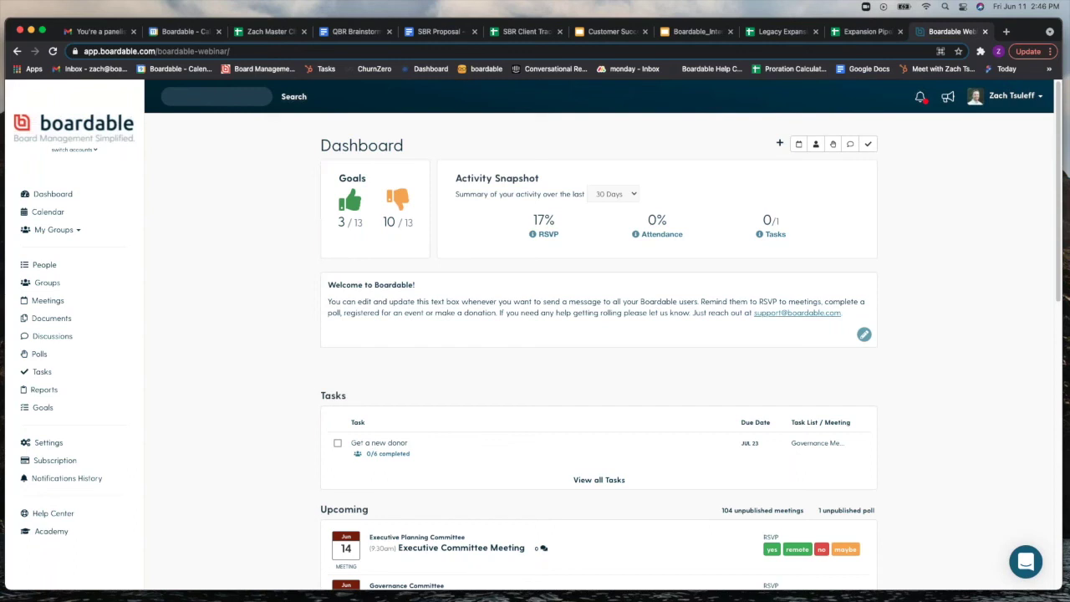
Step: Choose My Profile from the user name menu to open the About Me settings
click(1024, 101)
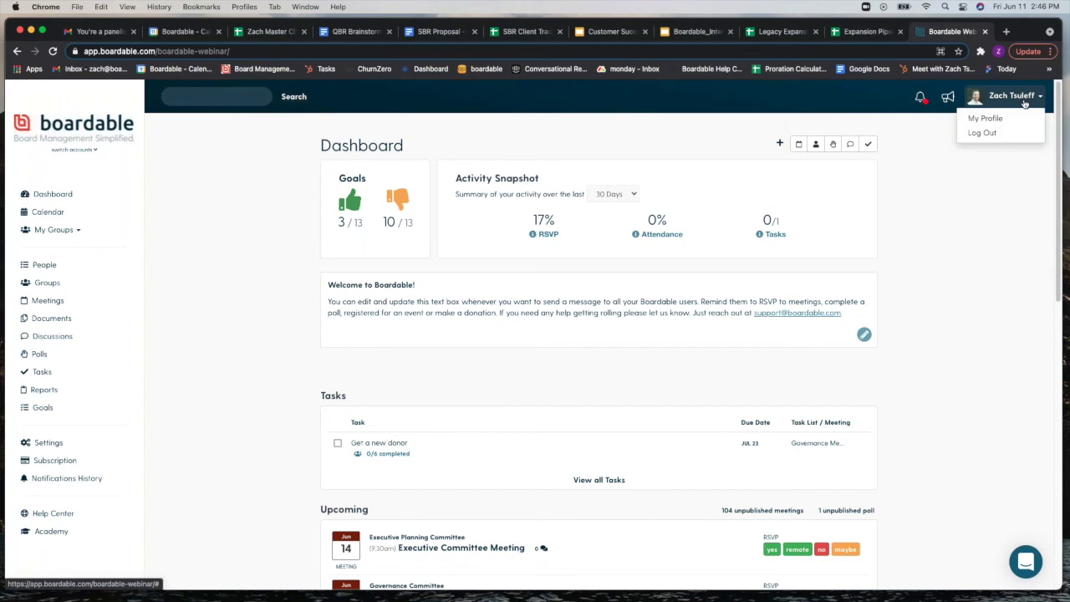
click(1015, 121)
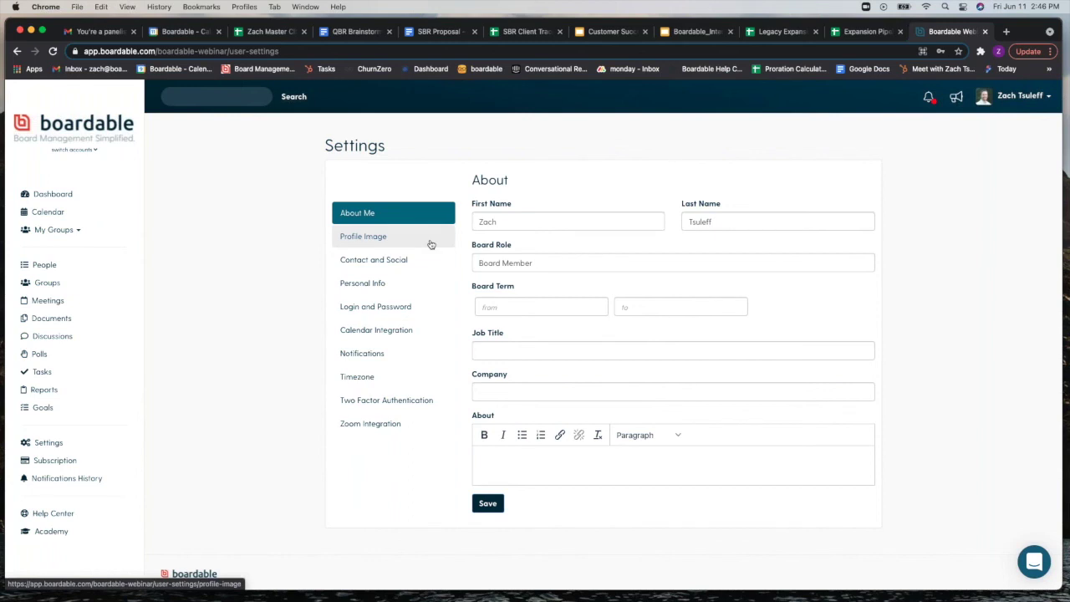
Step: Look through the Profile Image and Contact settings, then open the private Personal Info section
click(431, 241)
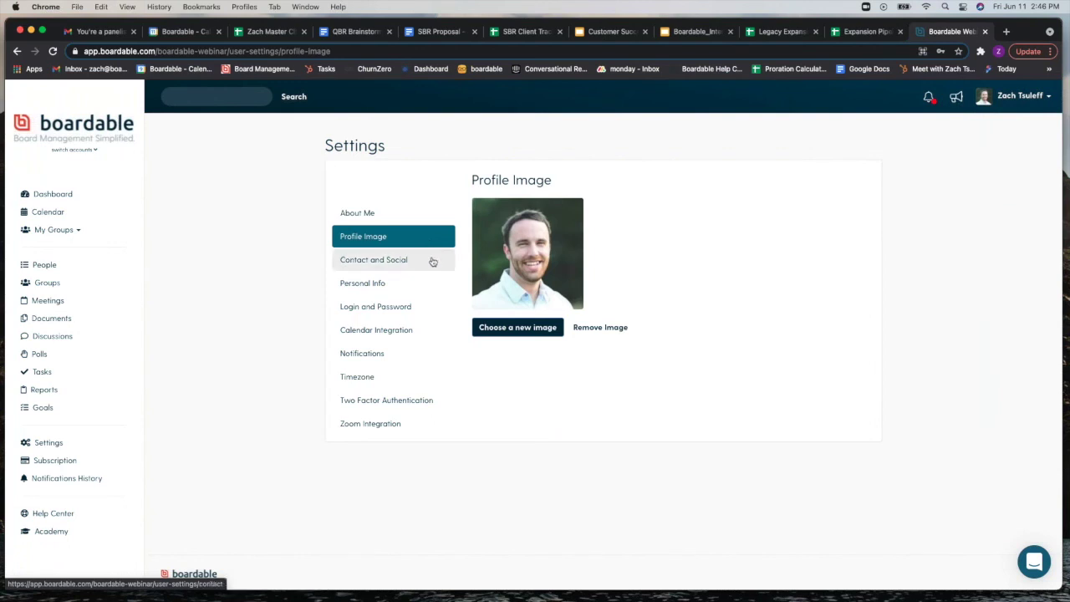
click(433, 261)
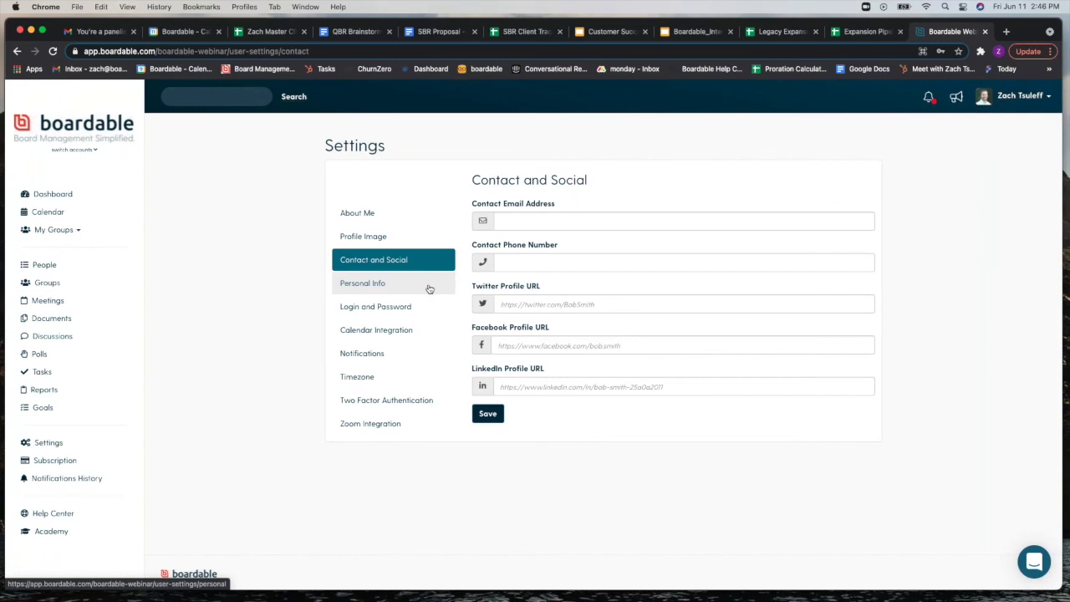
click(429, 289)
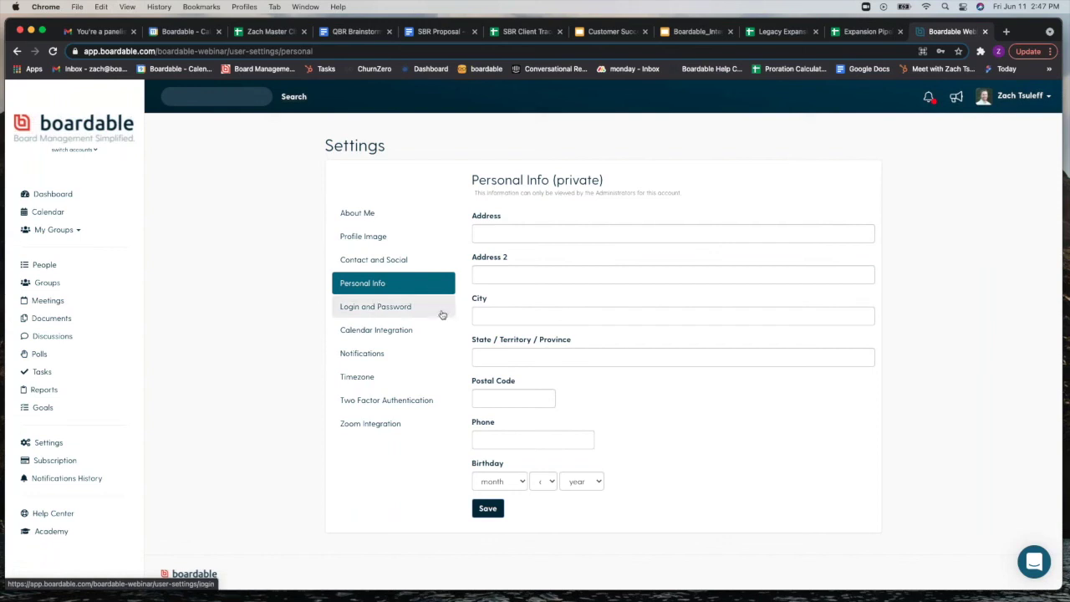
Step: Look through Login and Password and Calendar Integration, then open the Notifications settings
click(427, 311)
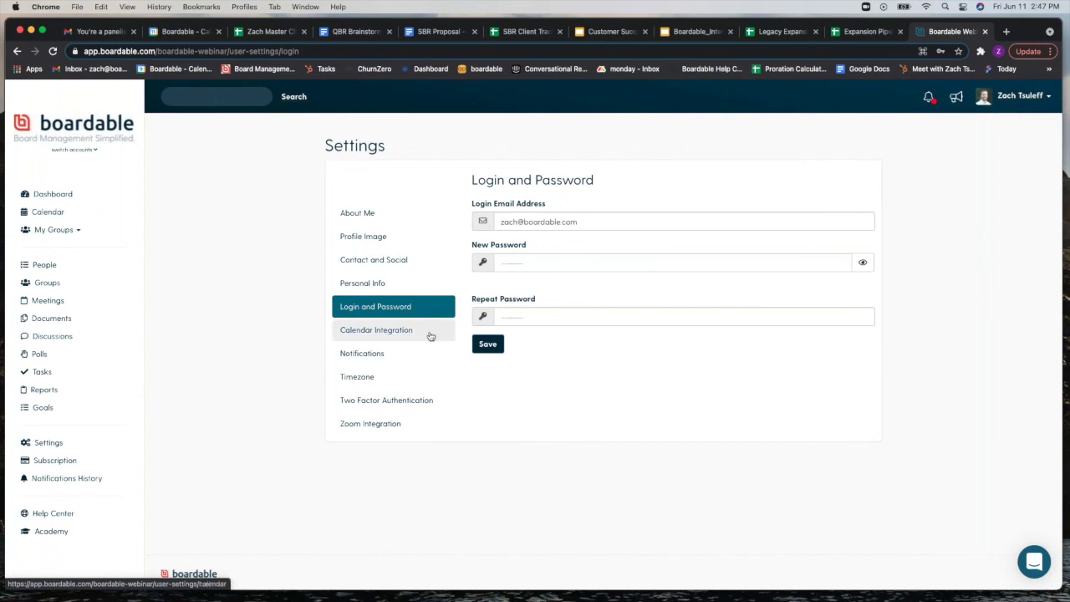
click(430, 337)
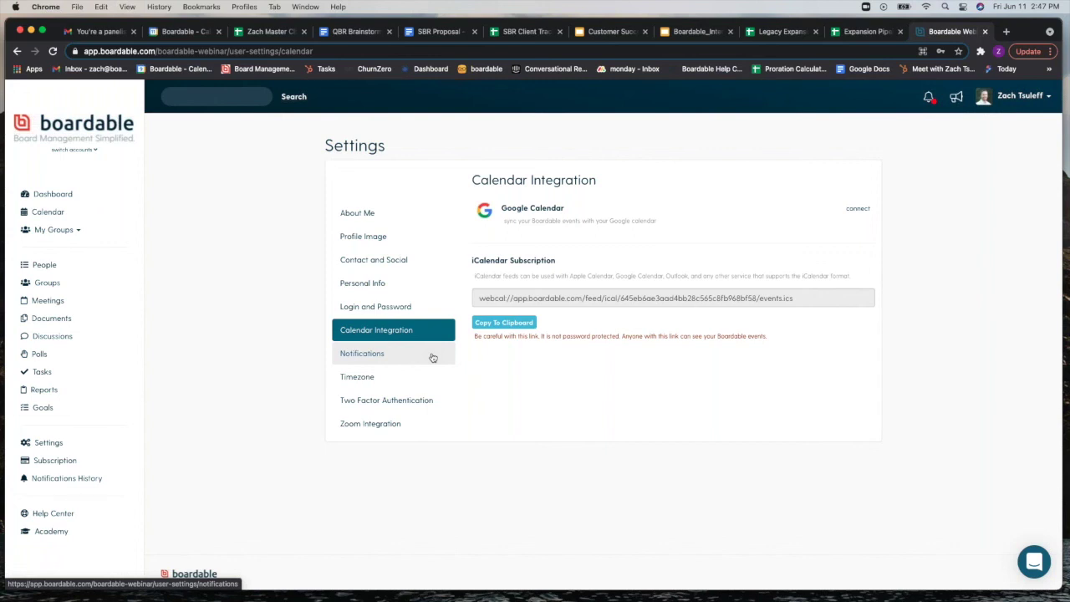
click(432, 357)
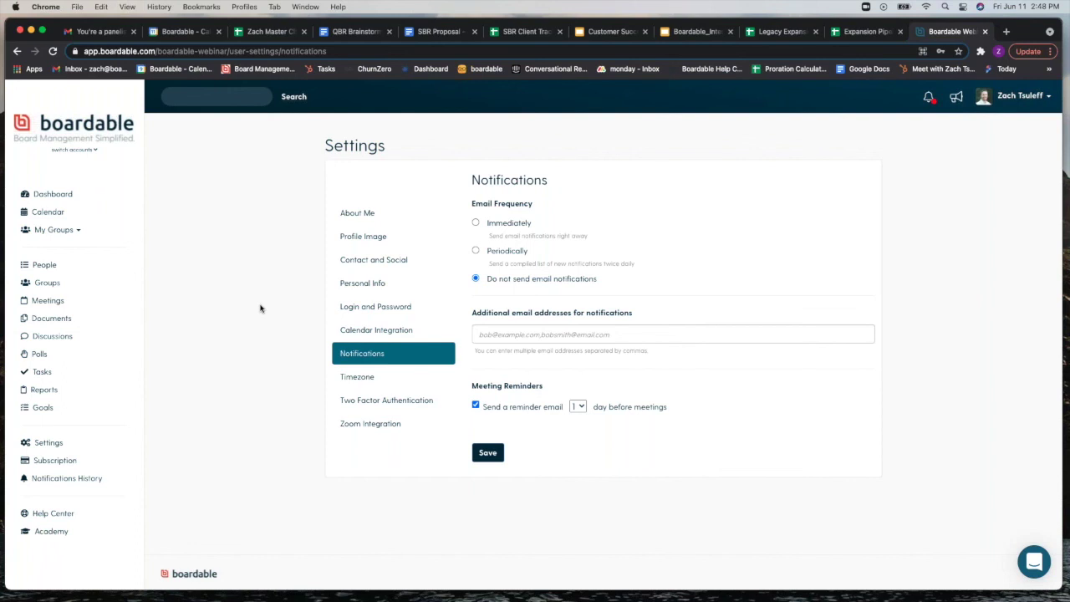
Step: Switch email frequency to Periodically, a compiled list sent twice daily
click(475, 251)
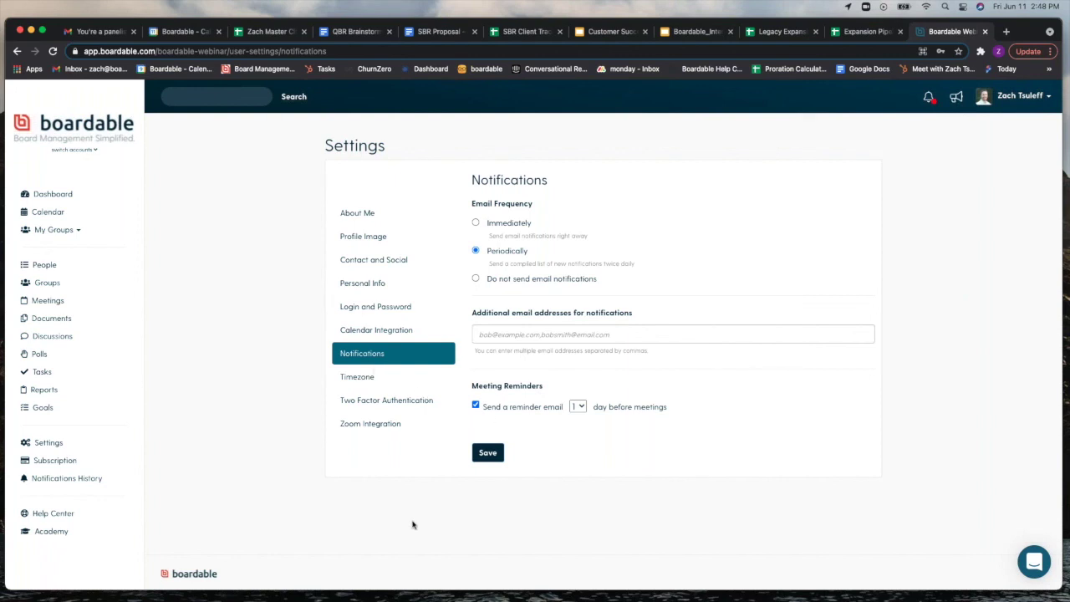
Step: Open the Timezone settings and browse the timezone list, keeping Eastern
click(388, 376)
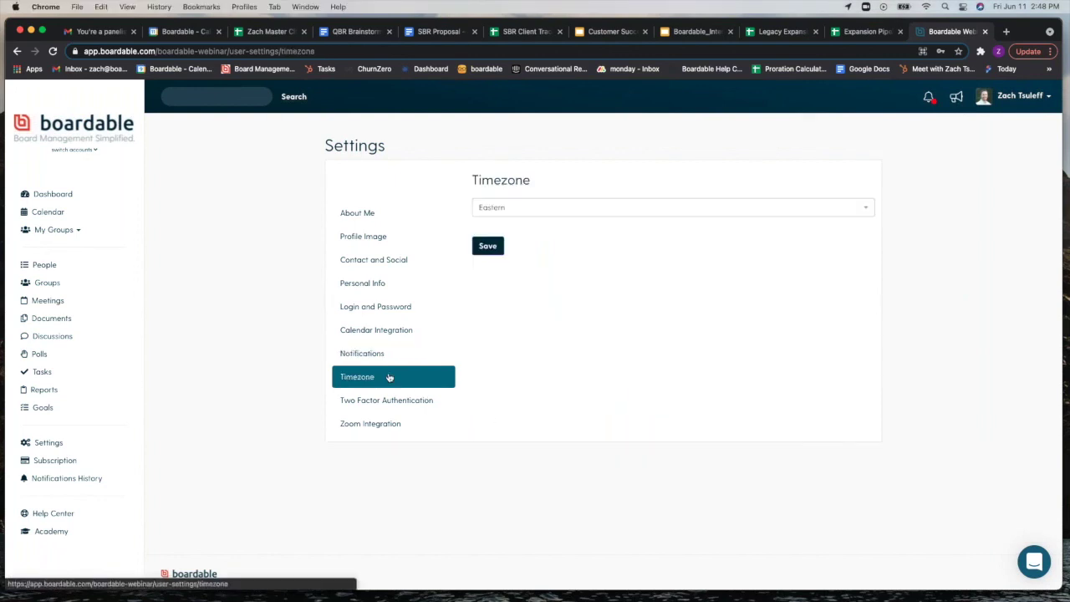
click(865, 212)
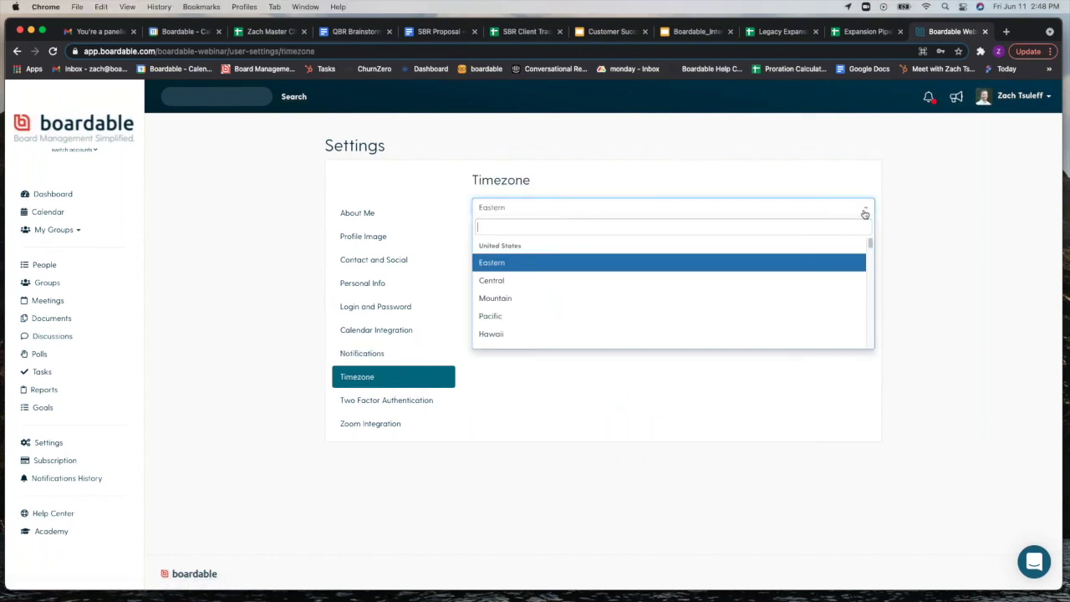
scroll(833, 313, down, 10)
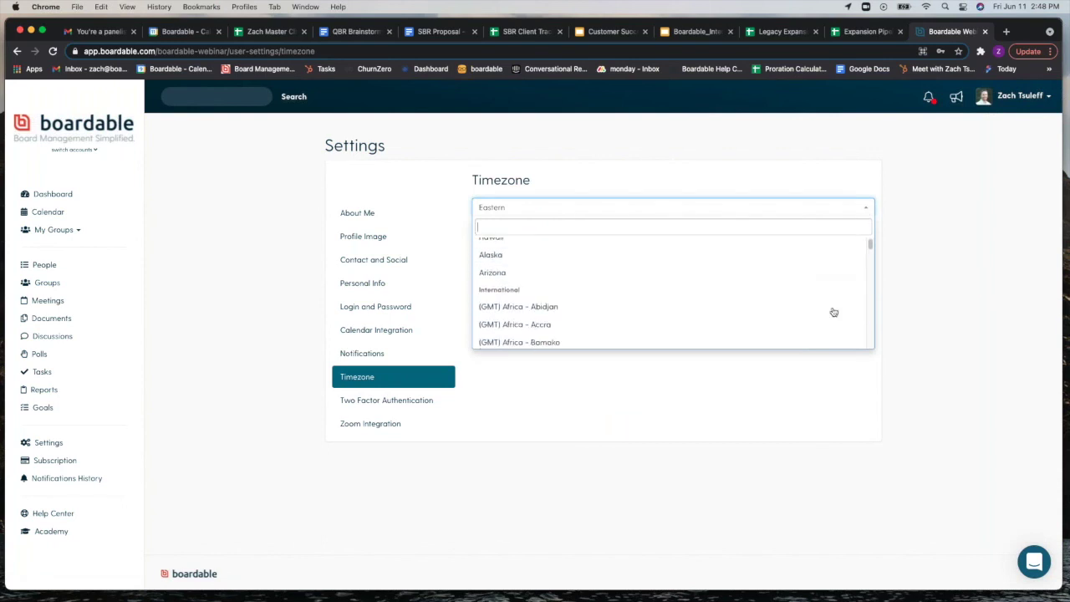
Step: View the Two Factor Authentication and Zoom Integration settings, then return to the Dashboard
click(365, 401)
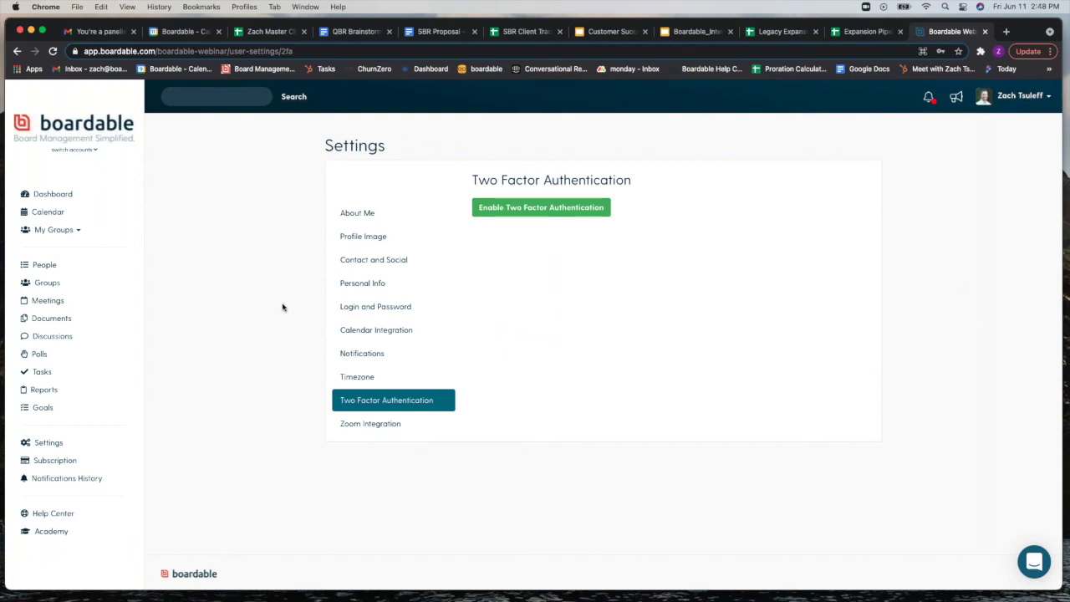
click(410, 429)
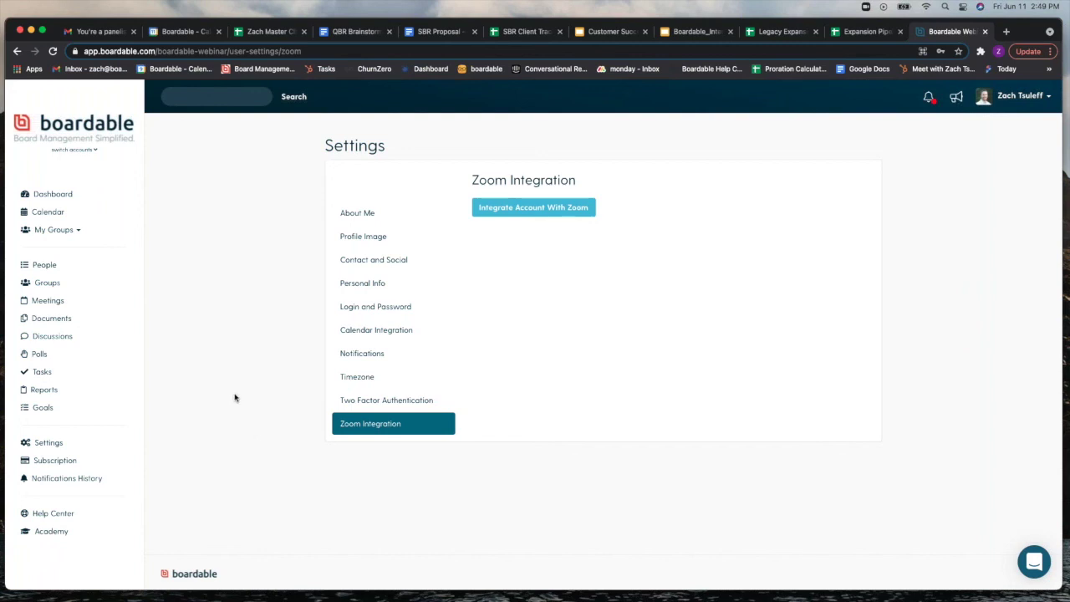
click(67, 197)
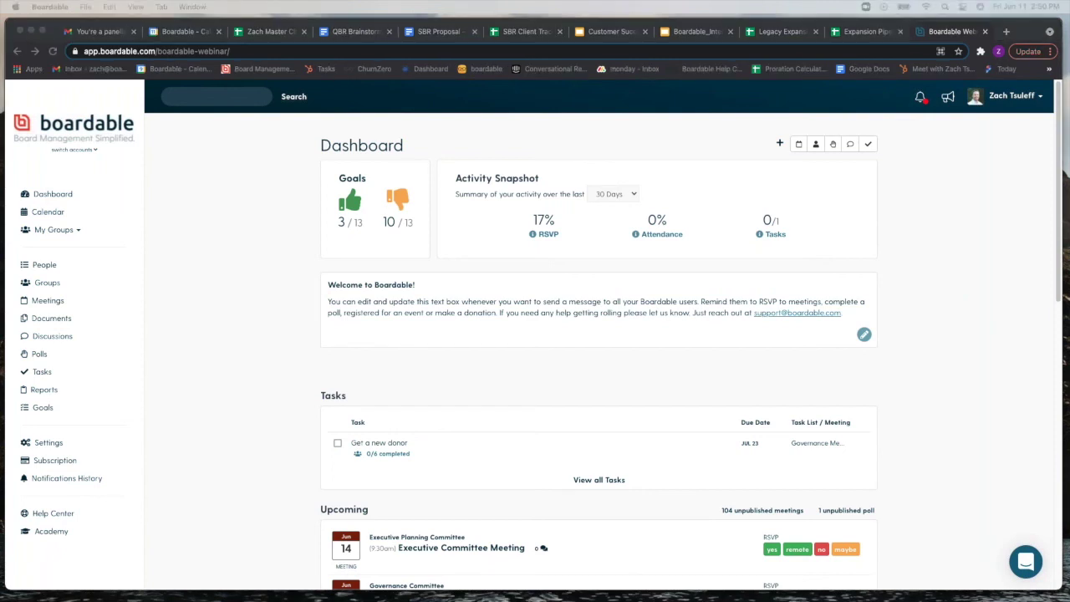
Step: Bring the desktop Meetings window up into view, then move it back down out of the way
drag(545, 598, 567, 119)
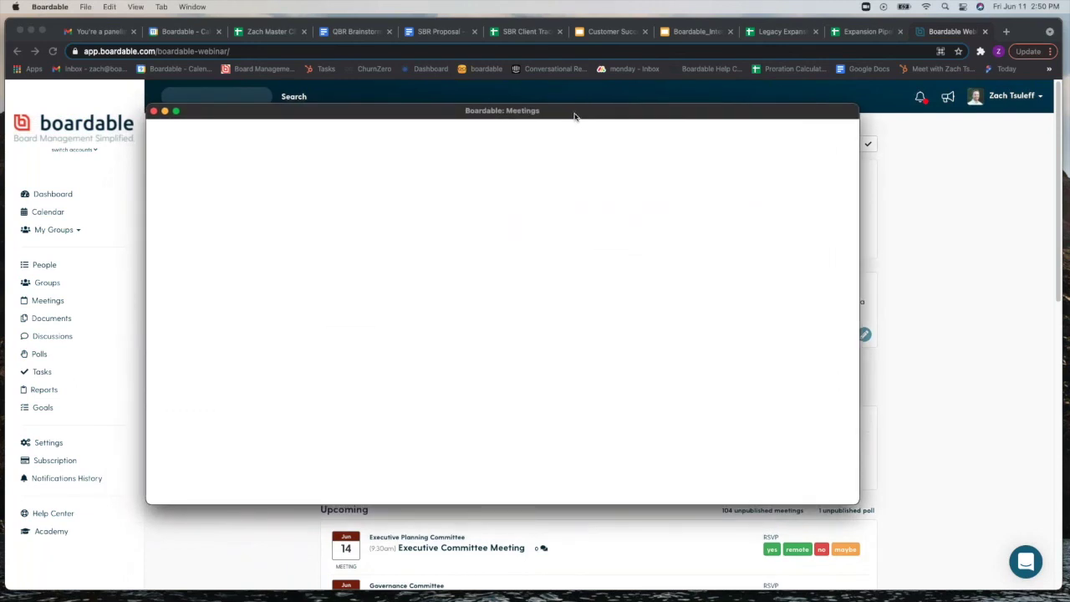
drag(574, 116, 543, 599)
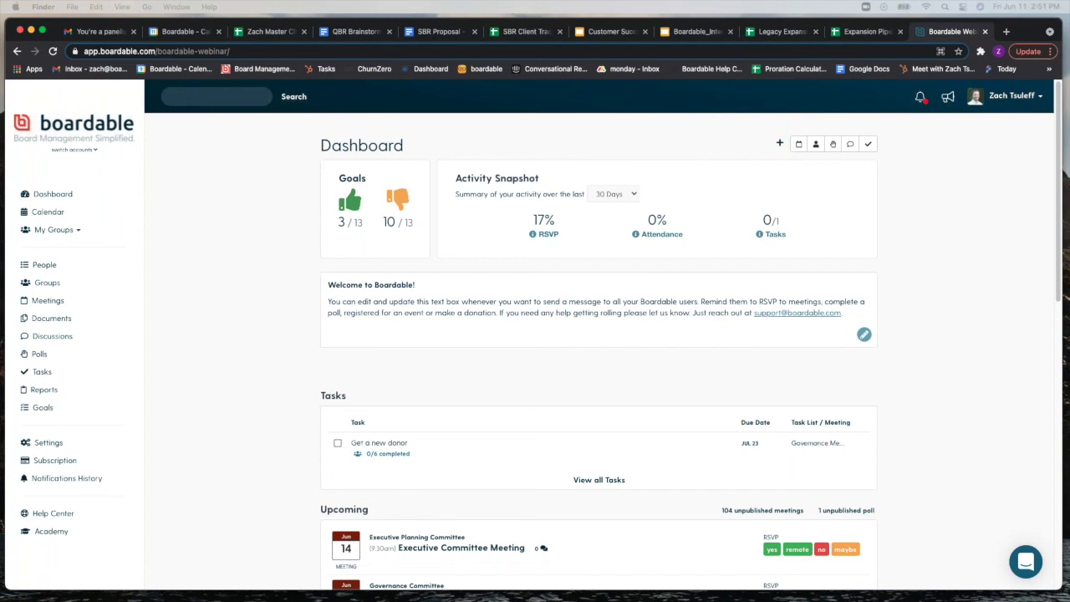
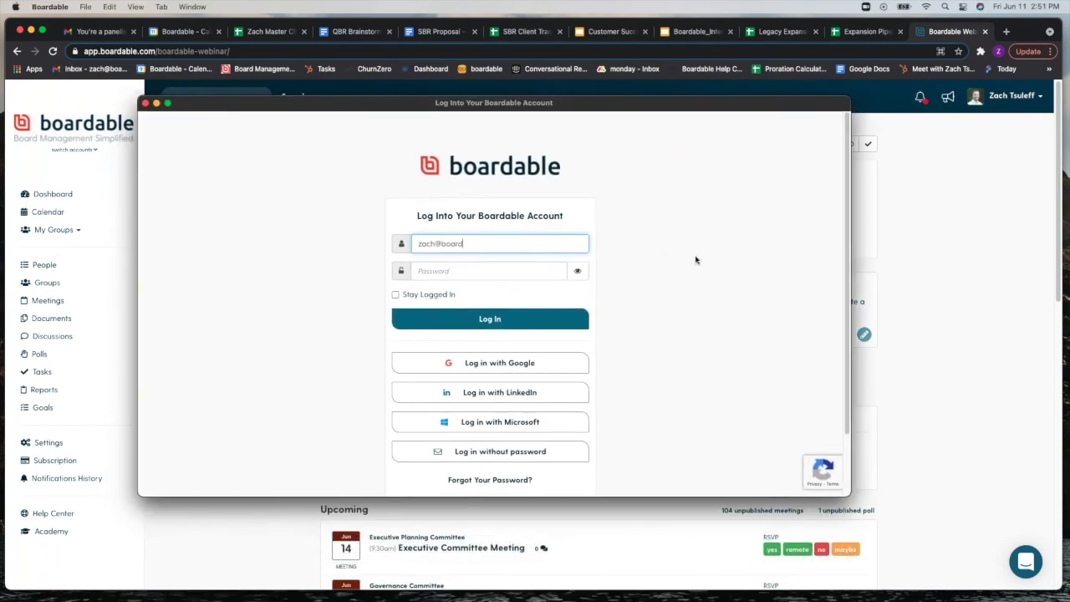
Step: Sign in to the desktop app with the account e-mail and password, re-entering the password
key(Tab)
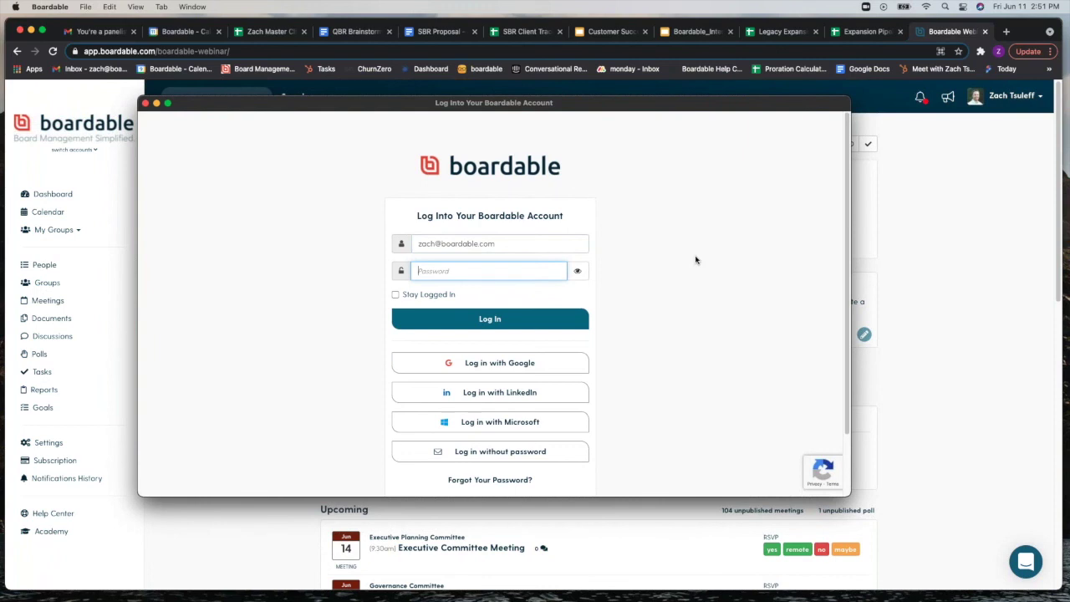
text(•••••••••••)
key(Return)
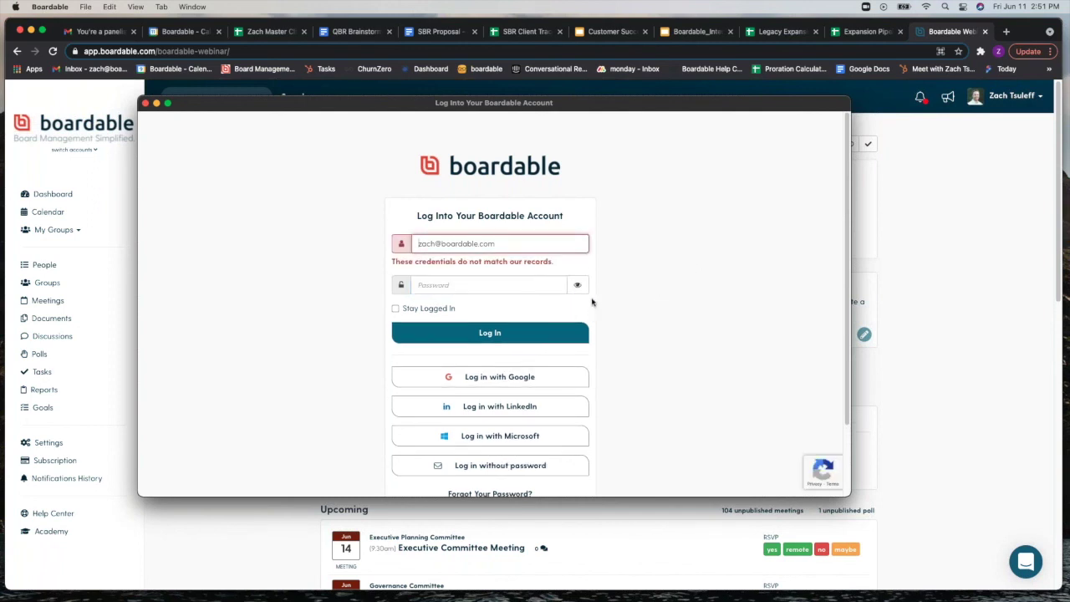
click(530, 285)
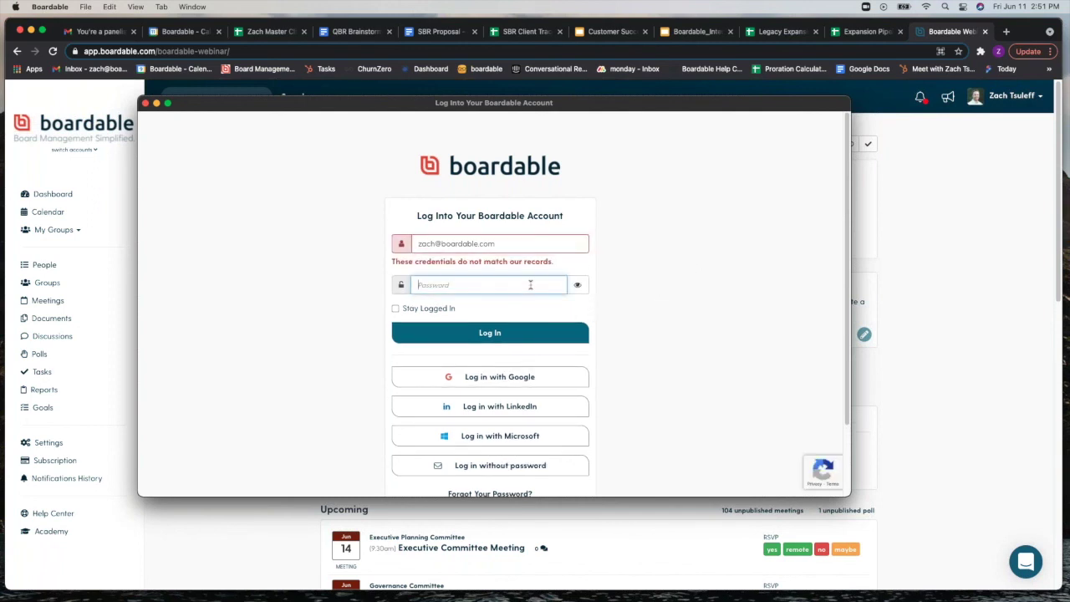
text(***********)
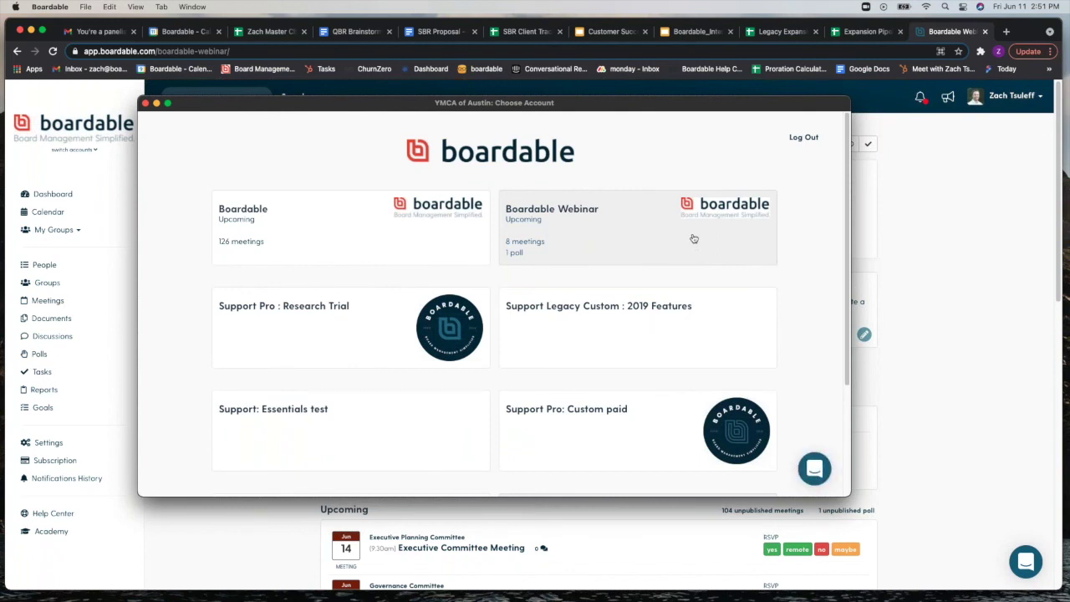
Step: Open the Boardable Webinar account and nudge the desktop window slightly
click(764, 244)
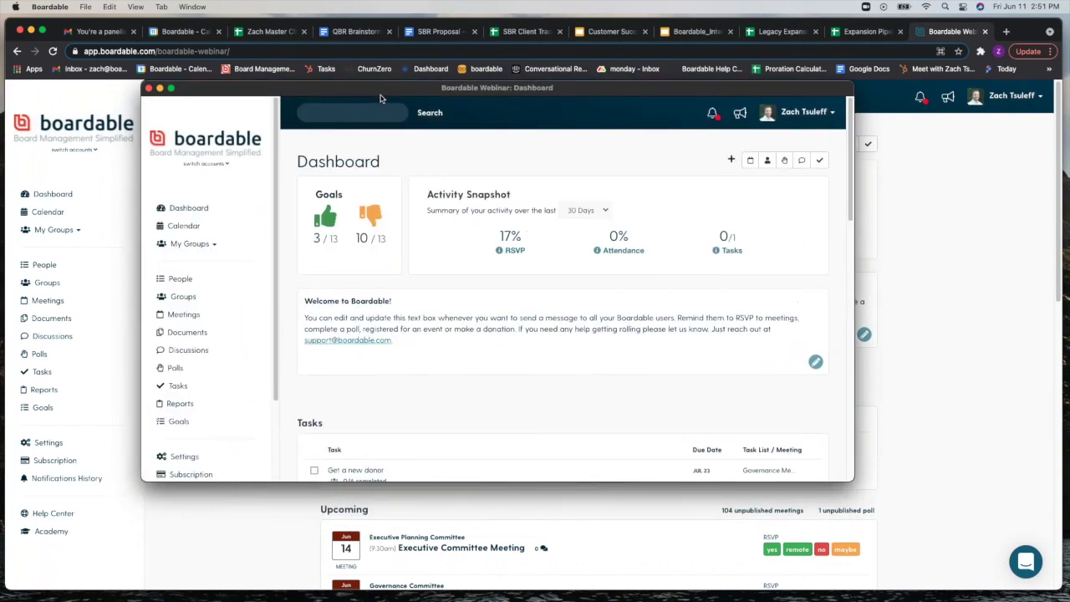
drag(376, 111, 385, 123)
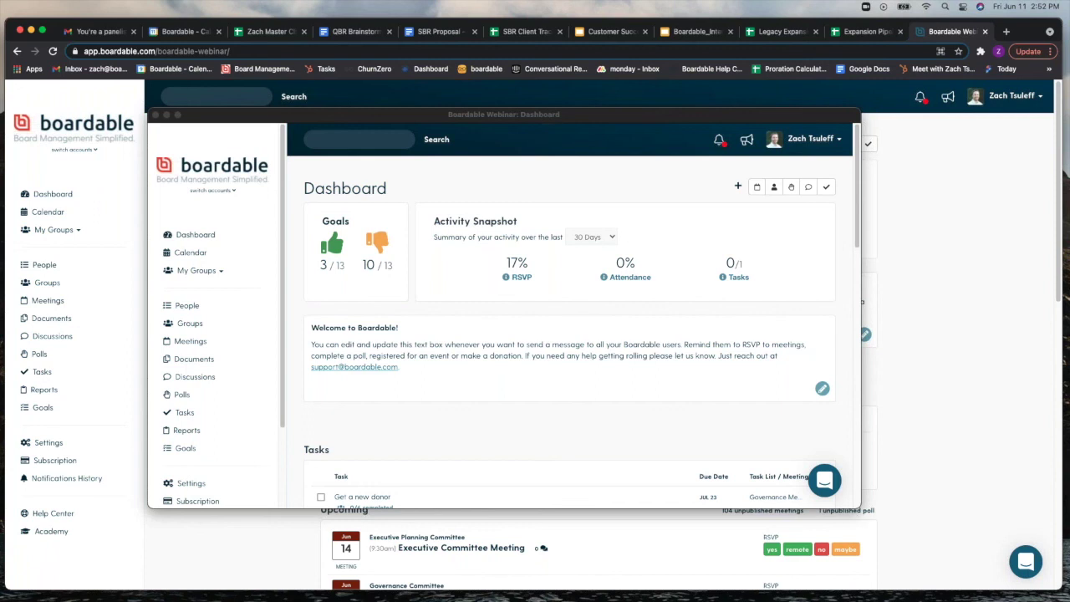
scroll(196, 288, down, 3)
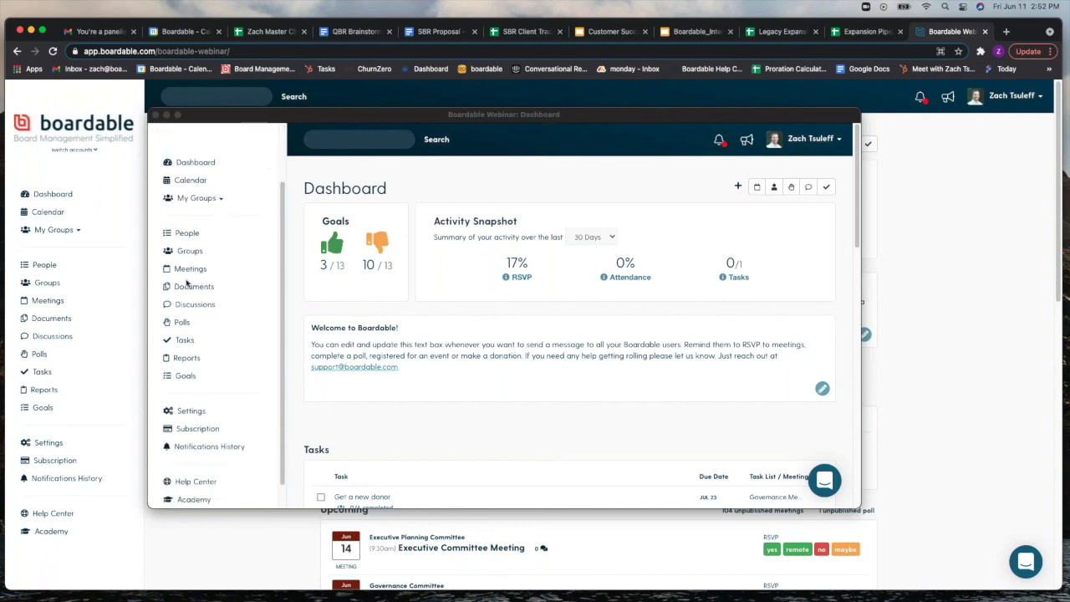